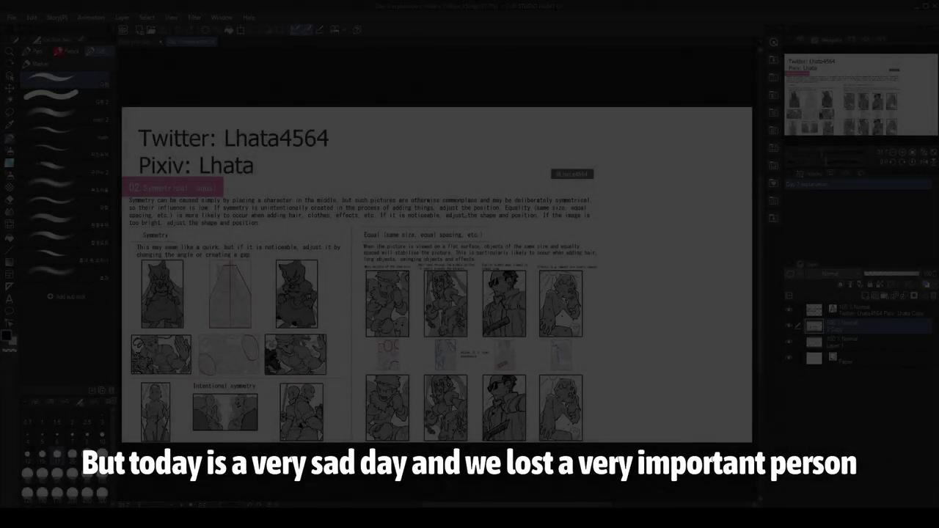
# Examine the symmetry explanation page and the Chyan, Mika Pikazo and yoneyamai reference illustrations
pyautogui.scroll(2, 541, 333)
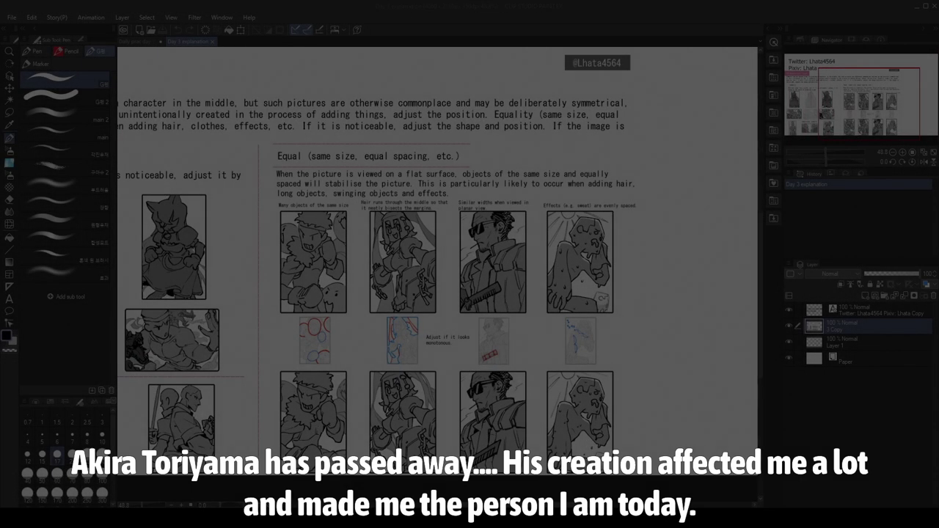
pyautogui.scroll(-1, 540, 333)
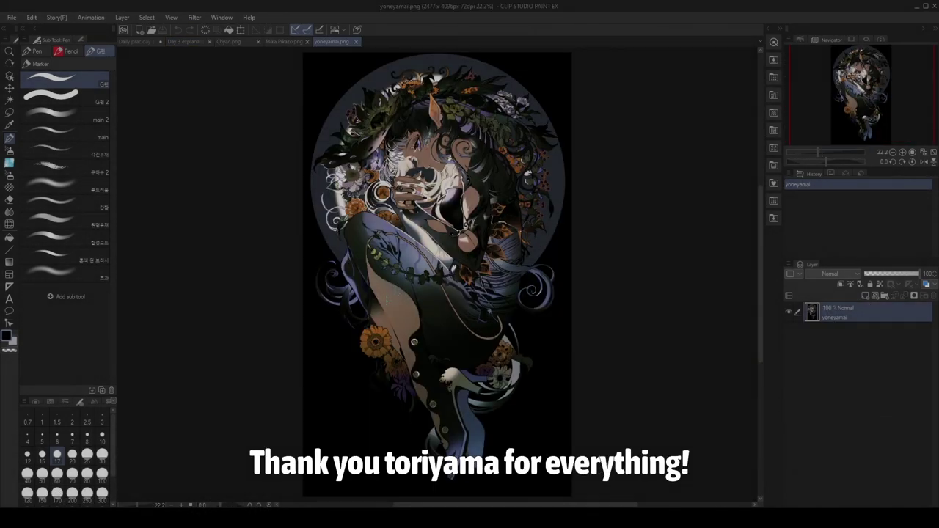
pyautogui.scroll(3, 389, 299)
pyautogui.scroll(-4, 411, 257)
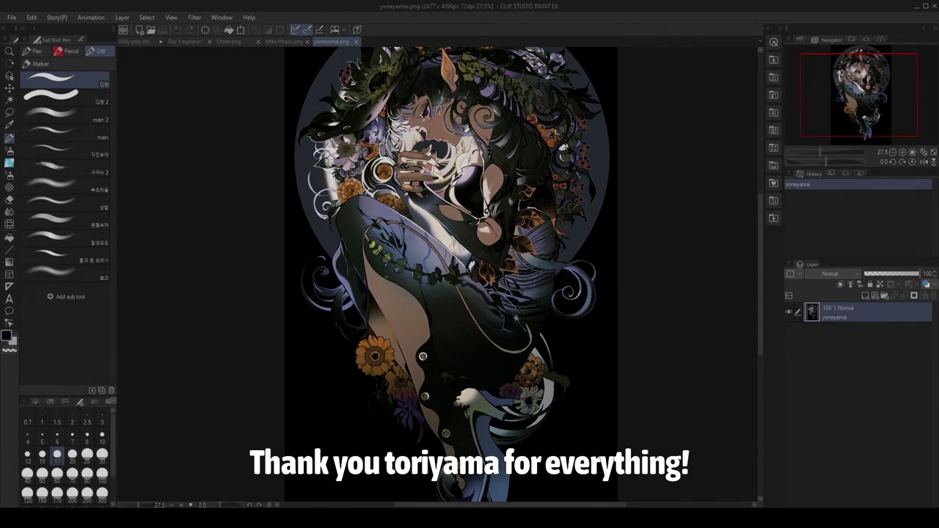
pyautogui.scroll(1, 578, 279)
pyautogui.click(225, 42)
pyautogui.click(276, 42)
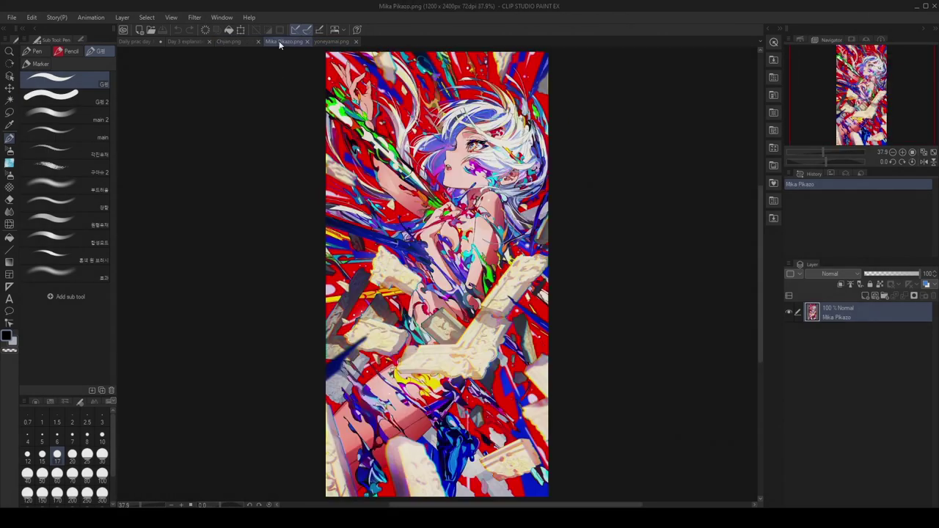
pyautogui.click(325, 42)
pyautogui.scroll(2, 465, 292)
pyautogui.moveTo(762, 266); pyautogui.dragTo(793, 229)
pyautogui.click(243, 41)
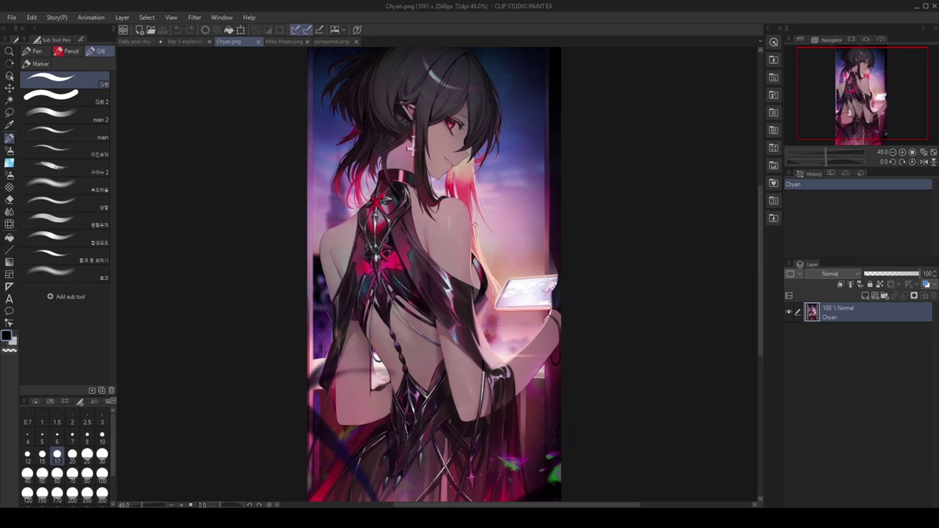
pyautogui.click(188, 41)
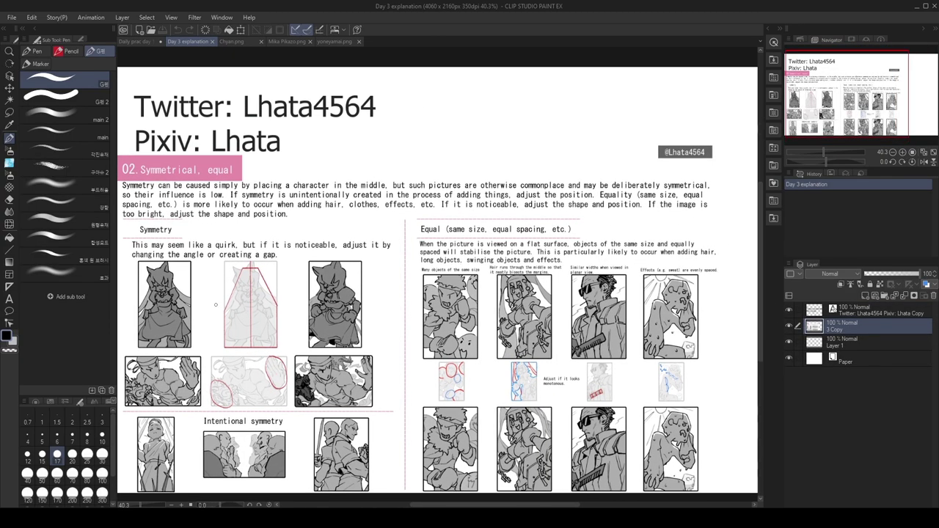
# Switch to the Chyan illustration and add a new raster layer above it
pyautogui.click(228, 41)
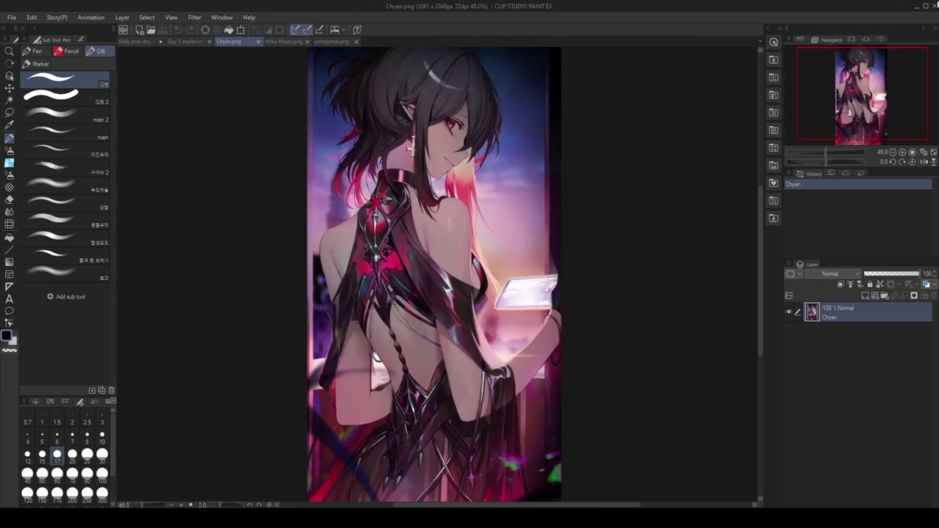
pyautogui.click(865, 296)
pyautogui.click(839, 332)
pyautogui.moveTo(917, 273)
pyautogui.mouseDown()
pyautogui.moveTo(893, 284)
pyautogui.moveTo(923, 279)
pyautogui.mouseUp()
pyautogui.moveTo(760, 222); pyautogui.dragTo(760, 219)
pyautogui.click(838, 313)
pyautogui.hotkey('ctrl', 'z')
# Draw a diamond spanning the whole illustration, with a horizontal line across its middle, on the new layer
pyautogui.moveTo(312, 269)
pyautogui.mouseDown()
pyautogui.moveTo(351, 212)
pyautogui.moveTo(419, 46)
pyautogui.mouseUp()
pyautogui.moveTo(431, 48); pyautogui.dragTo(561, 272)
pyautogui.moveTo(307, 282)
pyautogui.mouseDown()
pyautogui.moveTo(445, 504)
pyautogui.moveTo(562, 314)
pyautogui.mouseUp()
pyautogui.click(757, 273)
pyautogui.click(824, 152)
pyautogui.hotkey('ctrl', 'z')
pyautogui.hotkey('ctrl', 'z')
pyautogui.hotkey('ctrl', 'z')
pyautogui.hotkey('ctrl', 'z')
pyautogui.moveTo(327, 286); pyautogui.dragTo(433, 494)
pyautogui.moveTo(432, 494)
pyautogui.mouseDown()
pyautogui.moveTo(541, 298)
pyautogui.moveTo(327, 280)
pyautogui.mouseUp()
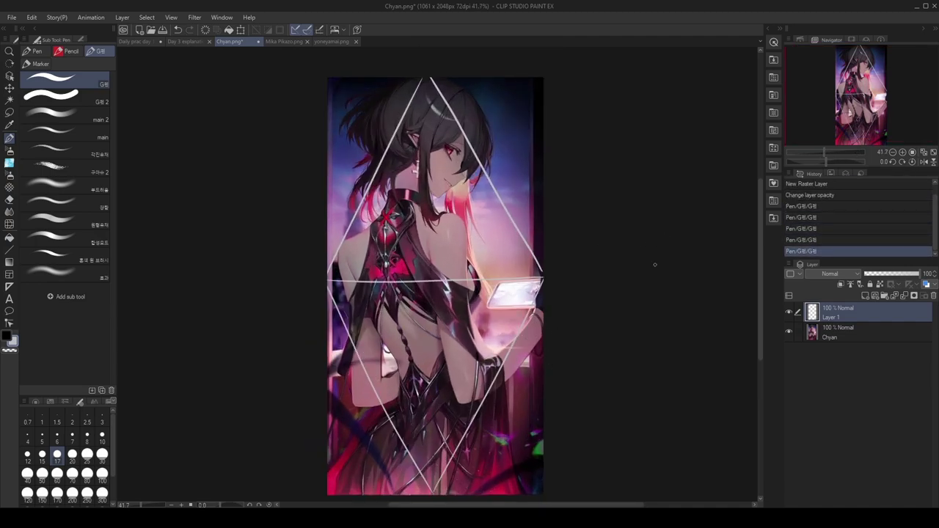
# Undo the horizontal line and draw a curved line following the figure's spine
pyautogui.hotkey('ctrl', 'z')
pyautogui.moveTo(760, 223); pyautogui.dragTo(760, 245)
pyautogui.moveTo(376, 419)
pyautogui.mouseDown()
pyautogui.moveTo(384, 207)
pyautogui.moveTo(411, 101)
pyautogui.mouseUp()
# Mark the face with short pen strokes just below the eye
pyautogui.scroll(2, 578, 235)
pyautogui.scroll(-2, 579, 235)
pyautogui.moveTo(760, 236)
pyautogui.mouseDown()
pyautogui.moveTo(763, 195)
pyautogui.moveTo(760, 262)
pyautogui.moveTo(759, 227)
pyautogui.mouseUp()
pyautogui.scroll(1, 744, 250)
pyautogui.scroll(3, 435, 170)
pyautogui.moveTo(426, 130); pyautogui.dragTo(446, 176)
pyautogui.scroll(-1, 441, 131)
pyautogui.hotkey('ctrl', 'z')
pyautogui.moveTo(429, 148); pyautogui.dragTo(428, 170)
pyautogui.scroll(-2, 489, 220)
pyautogui.moveTo(760, 210); pyautogui.dragTo(760, 230)
pyautogui.scroll(1, 567, 299)
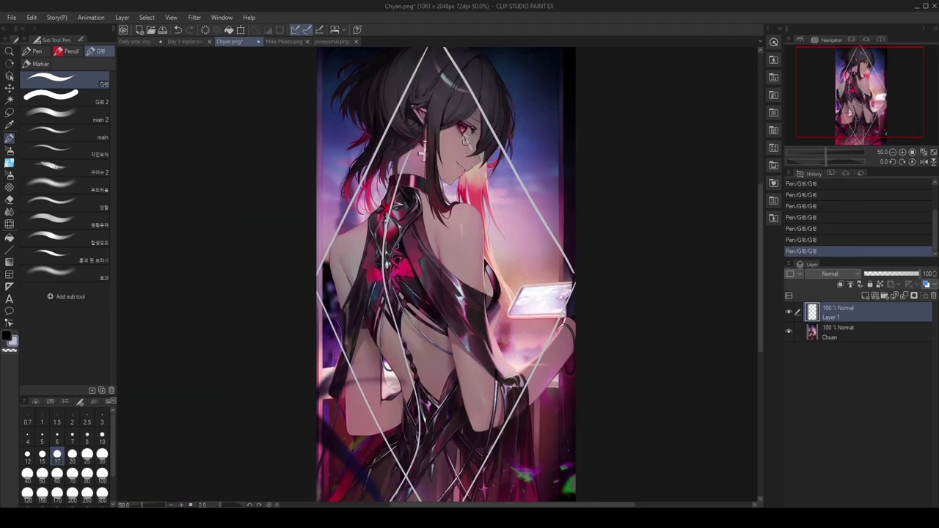
pyautogui.moveTo(481, 163); pyautogui.dragTo(474, 152)
pyautogui.moveTo(469, 145); pyautogui.dragTo(472, 157)
pyautogui.moveTo(474, 156); pyautogui.dragTo(466, 157)
# Draw a long line down the body and set Layer 1's opacity to 50%
pyautogui.moveTo(761, 205)
pyautogui.mouseDown()
pyautogui.moveTo(765, 234)
pyautogui.moveTo(765, 218)
pyautogui.mouseUp()
pyautogui.moveTo(410, 117); pyautogui.dragTo(415, 427)
pyautogui.click(890, 273)
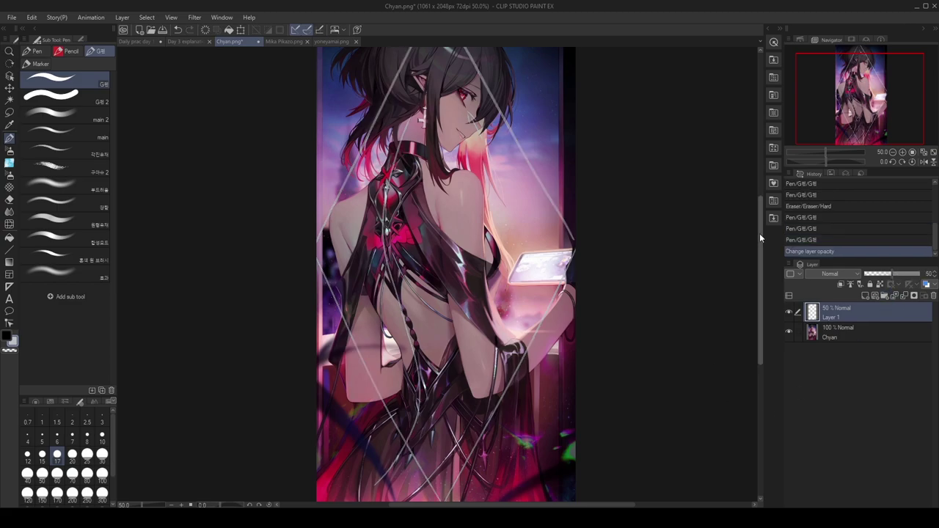
# Examine the illustration's composition against the overlaid diamond lines
pyautogui.scroll(-1, 649, 377)
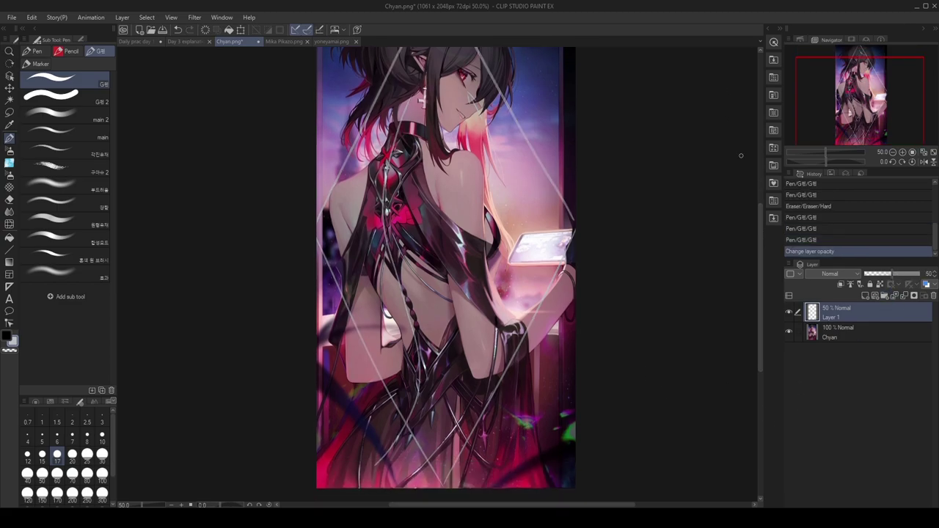
pyautogui.scroll(5, 758, 207)
pyautogui.moveTo(744, 179); pyautogui.dragTo(754, 266)
pyautogui.scroll(2, 517, 157)
pyautogui.scroll(-1, 454, 196)
pyautogui.scroll(2, 411, 193)
pyautogui.scroll(-3, 463, 184)
pyautogui.scroll(1, 456, 184)
pyautogui.scroll(-1, 451, 179)
pyautogui.scroll(4, 756, 261)
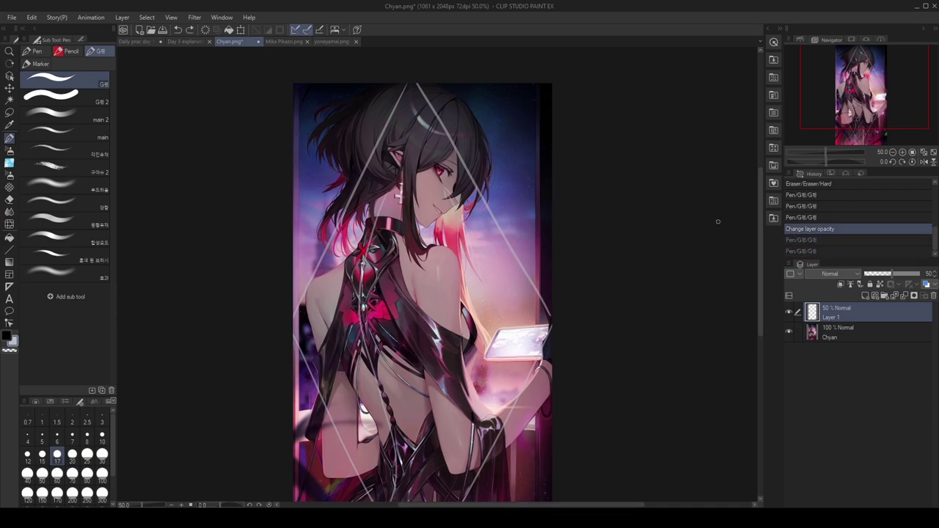
pyautogui.scroll(-4, 760, 295)
pyautogui.scroll(4, 754, 261)
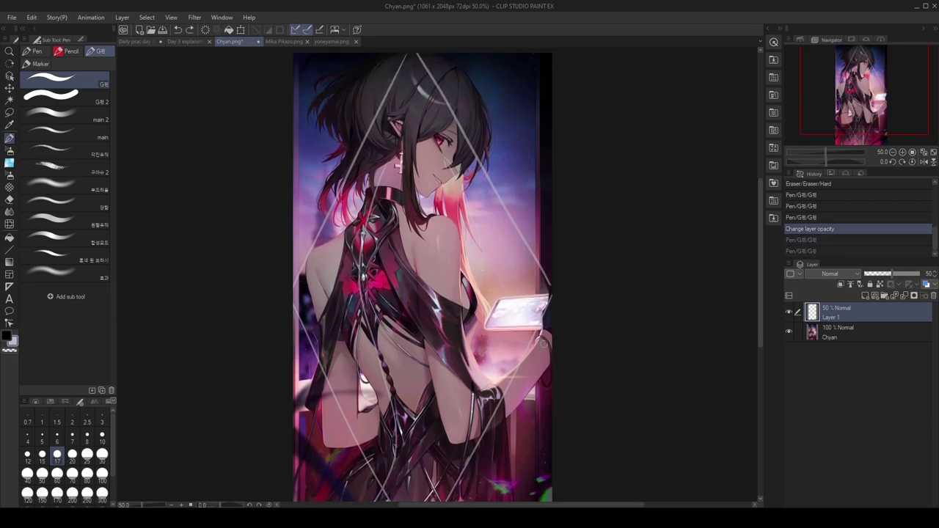
# Erase the lower half of the diamond lines over the figure
pyautogui.moveTo(759, 253); pyautogui.dragTo(759, 278)
pyautogui.moveTo(449, 428)
pyautogui.mouseDown()
pyautogui.moveTo(347, 356)
pyautogui.moveTo(292, 238)
pyautogui.mouseUp()
pyautogui.moveTo(759, 241)
pyautogui.mouseDown()
pyautogui.moveTo(760, 199)
pyautogui.moveTo(760, 243)
pyautogui.mouseUp()
pyautogui.moveTo(558, 229); pyautogui.dragTo(552, 250)
pyautogui.moveTo(554, 257); pyautogui.dragTo(631, 312)
pyautogui.hotkey('ctrl', 'z')
# Sketch short strokes marking the detailed areas around the arms, sleeves and lower dress
pyautogui.moveTo(490, 412)
pyautogui.mouseDown()
pyautogui.moveTo(550, 414)
pyautogui.moveTo(479, 416)
pyautogui.mouseUp()
pyautogui.moveTo(478, 416); pyautogui.dragTo(487, 424)
pyautogui.moveTo(348, 389); pyautogui.dragTo(327, 423)
pyautogui.moveTo(327, 424); pyautogui.dragTo(320, 471)
pyautogui.moveTo(473, 389); pyautogui.dragTo(481, 409)
pyautogui.moveTo(485, 434); pyautogui.dragTo(481, 476)
pyautogui.moveTo(522, 353); pyautogui.dragTo(518, 388)
pyautogui.moveTo(760, 319)
pyautogui.mouseDown()
pyautogui.moveTo(760, 298)
pyautogui.moveTo(760, 315)
pyautogui.mouseUp()
pyautogui.click(431, 165)
pyautogui.click(432, 164)
pyautogui.moveTo(759, 254)
pyautogui.mouseDown()
pyautogui.moveTo(760, 226)
pyautogui.moveTo(757, 279)
pyautogui.moveTo(759, 260)
pyautogui.mouseUp()
pyautogui.moveTo(551, 479); pyautogui.dragTo(507, 479)
pyautogui.moveTo(508, 492)
pyautogui.mouseDown()
pyautogui.moveTo(498, 482)
pyautogui.moveTo(507, 474)
pyautogui.mouseUp()
pyautogui.moveTo(761, 313); pyautogui.dragTo(763, 290)
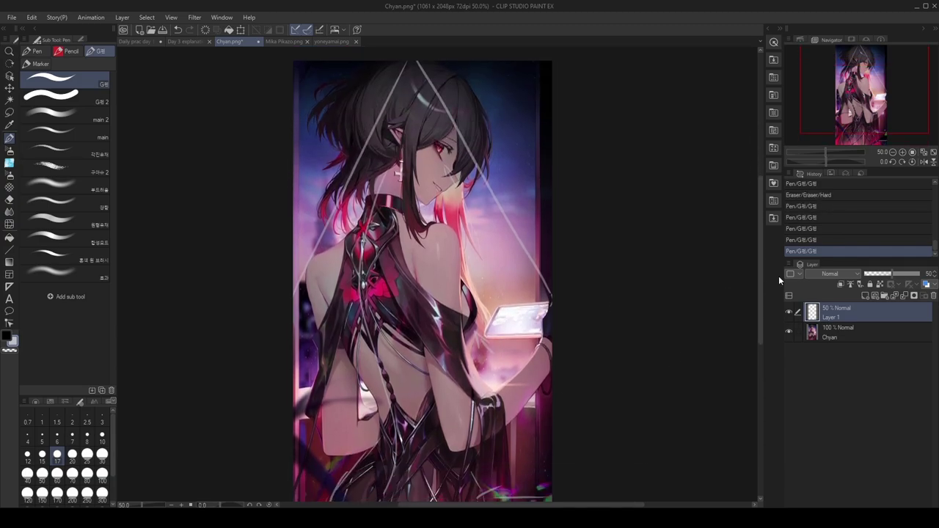
# Add a new raster layer and hide Layer 1 with its guide lines
pyautogui.click(864, 296)
pyautogui.click(788, 331)
# Set the Chyan layer's opacity to 52% and place the new layer beneath it, filled with light grey
pyautogui.click(831, 350)
pyautogui.click(893, 274)
pyautogui.moveTo(836, 313); pyautogui.dragTo(832, 366)
pyautogui.click(10, 237)
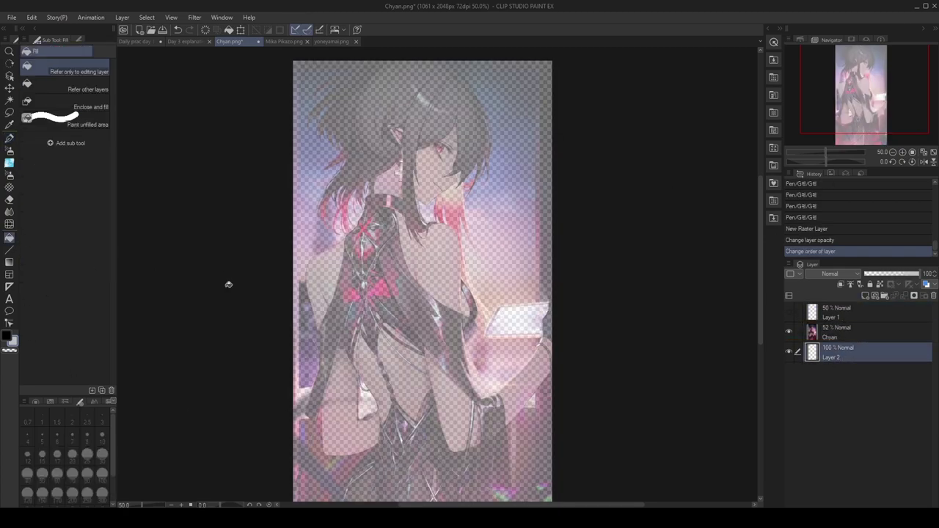
pyautogui.click(345, 286)
# Add a raster layer above Layer 1 named "10-20 things we see" for pen notes
pyautogui.click(10, 138)
pyautogui.click(844, 314)
pyautogui.click(865, 295)
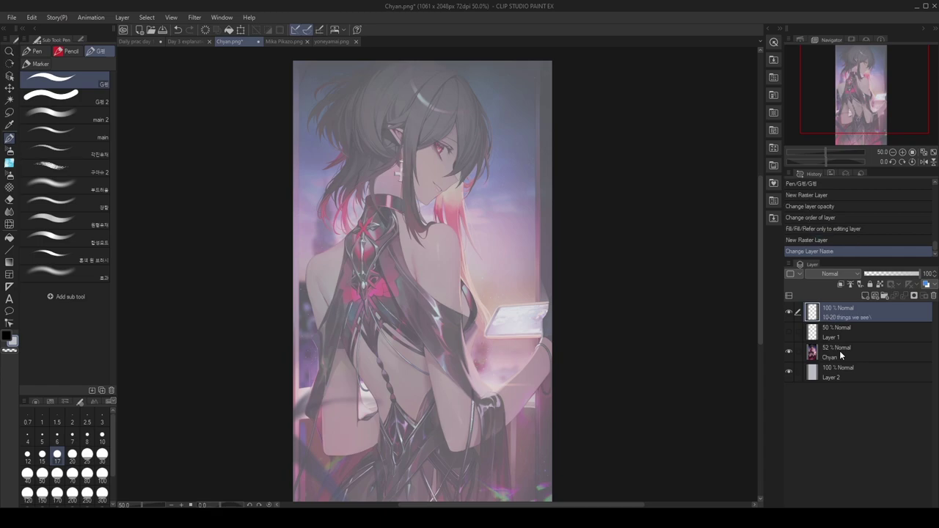
# Handwrite the first note, "1. Aimed at view", across the upper part of the illustration
pyautogui.moveTo(311, 68)
pyautogui.mouseDown()
pyautogui.moveTo(310, 91)
pyautogui.moveTo(345, 93)
pyautogui.mouseUp()
pyautogui.moveTo(351, 80); pyautogui.dragTo(351, 93)
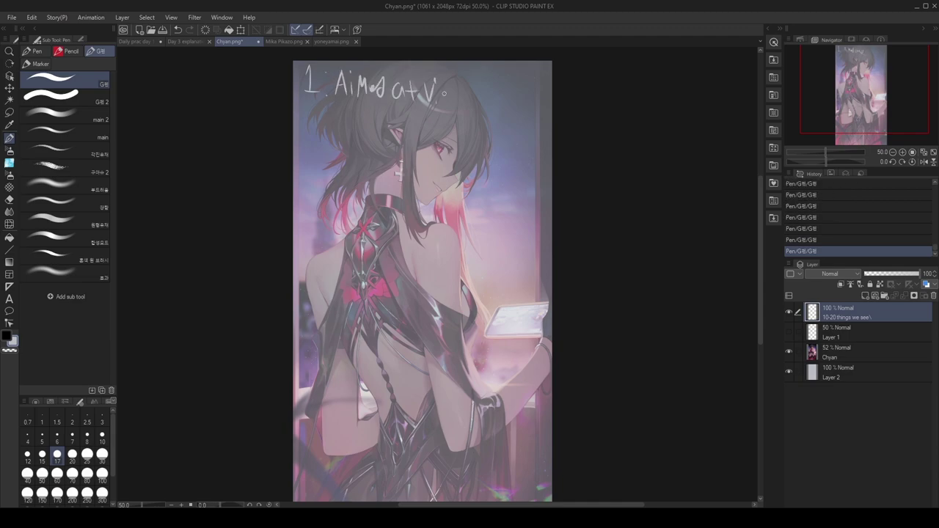
pyautogui.scroll(1, 624, 136)
pyautogui.scroll(-1, 608, 149)
pyautogui.scroll(1, 608, 149)
pyautogui.hotkey('ctrl', 'z')
pyautogui.moveTo(761, 211)
pyautogui.mouseDown()
pyautogui.moveTo(761, 234)
pyautogui.moveTo(761, 204)
pyautogui.mouseUp()
# Handwrite notes "2. triangle", "3. detailed Mat" and "4 heavy aspects" below the first one
pyautogui.moveTo(221, 107); pyautogui.dragTo(247, 144)
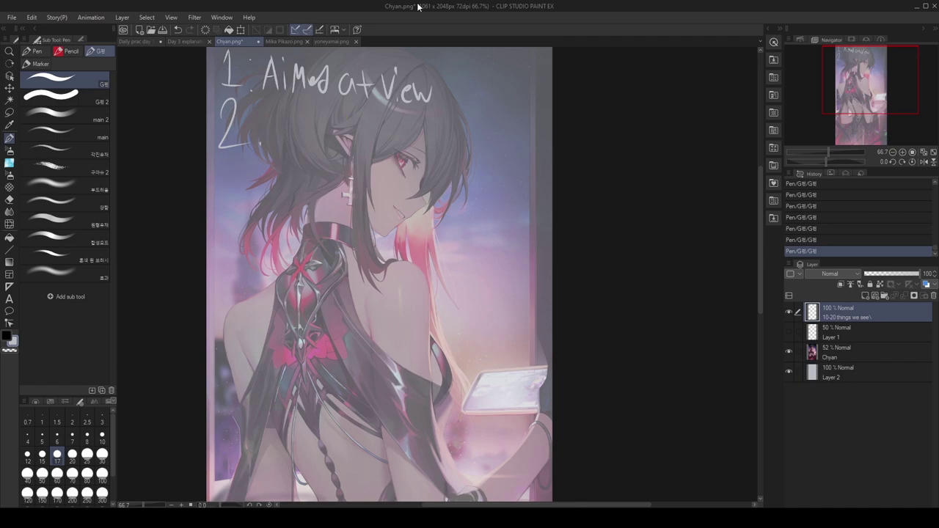
pyautogui.moveTo(271, 107); pyautogui.dragTo(269, 147)
pyautogui.moveTo(262, 124); pyautogui.dragTo(284, 122)
pyautogui.moveTo(288, 129); pyautogui.dragTo(297, 117)
pyautogui.moveTo(308, 131)
pyautogui.mouseDown()
pyautogui.moveTo(308, 147)
pyautogui.moveTo(334, 150)
pyautogui.mouseUp()
pyautogui.moveTo(332, 130); pyautogui.dragTo(342, 160)
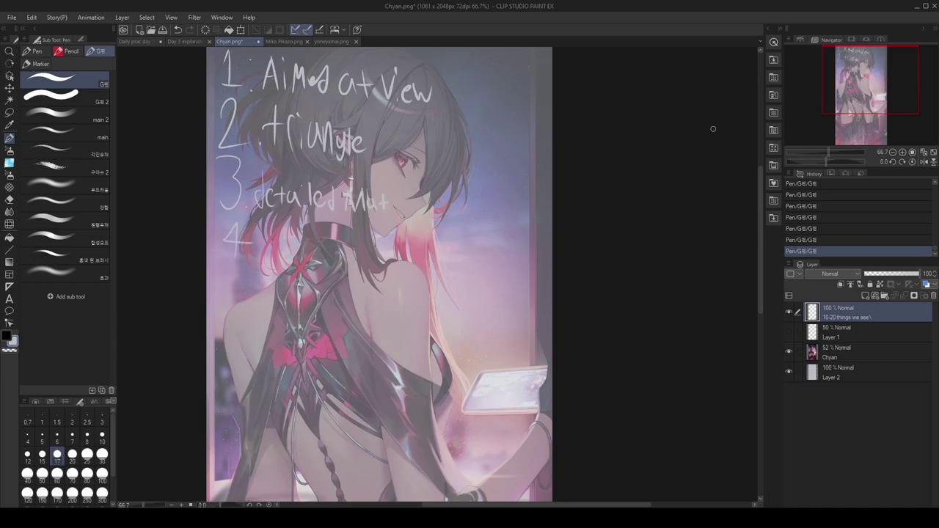
pyautogui.click(250, 256)
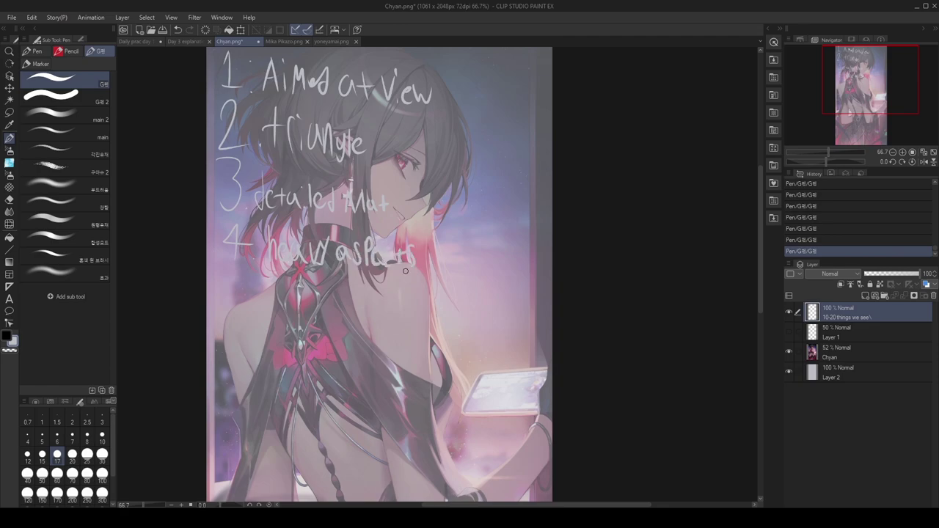
# Hide the notes layer and set the Chyan layer's opacity to 100%
pyautogui.moveTo(759, 243); pyautogui.dragTo(759, 264)
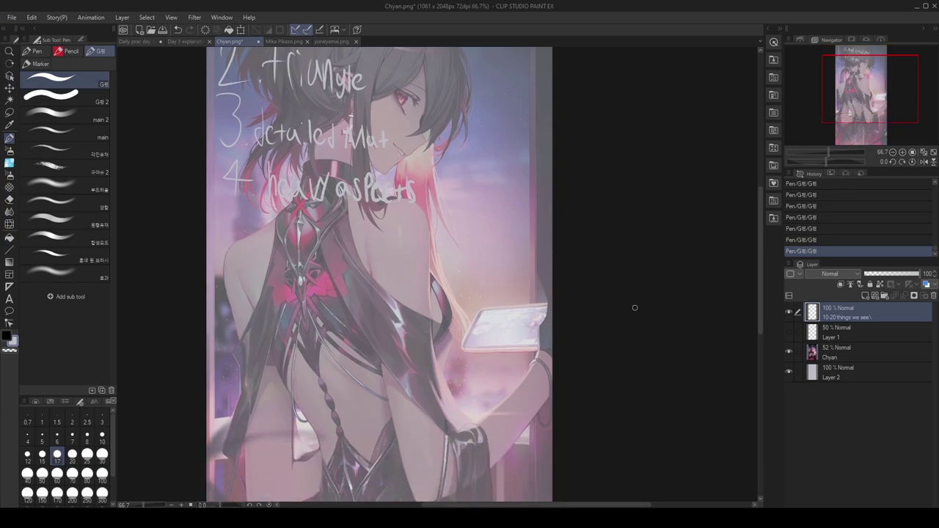
pyautogui.click(789, 313)
pyautogui.scroll(-5, 755, 233)
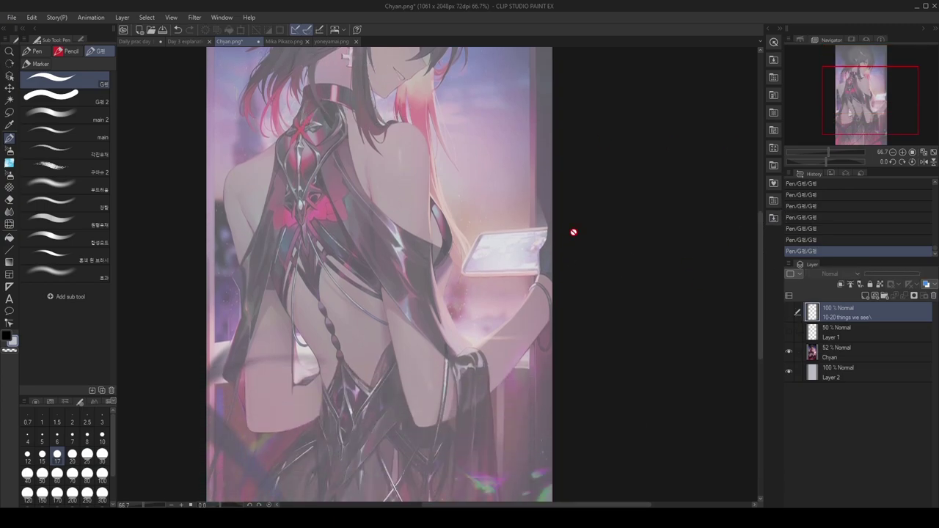
pyautogui.scroll(8, 739, 220)
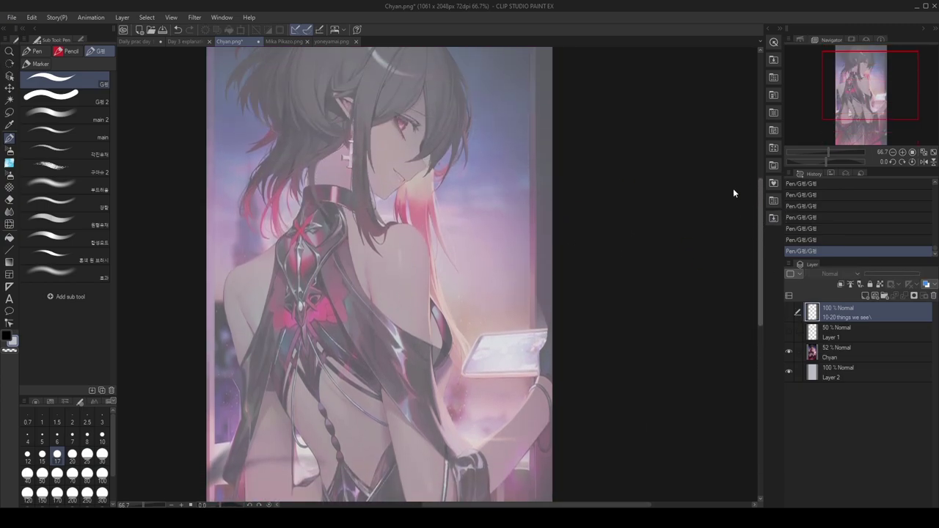
pyautogui.click(823, 355)
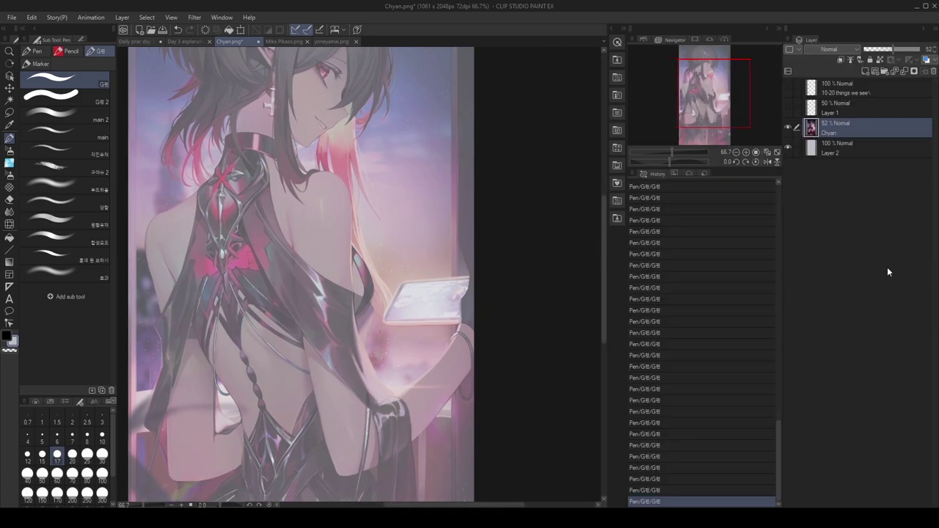
pyautogui.moveTo(750, 236); pyautogui.dragTo(661, 500)
pyautogui.click(917, 325)
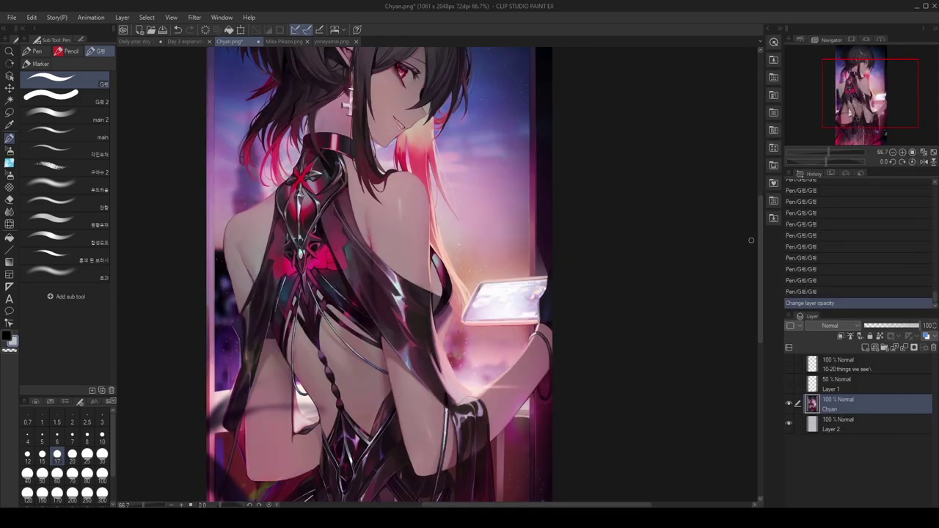
# Show the notes layer again and handwrite "5. low profile" beneath the fourth note
pyautogui.scroll(2, 752, 227)
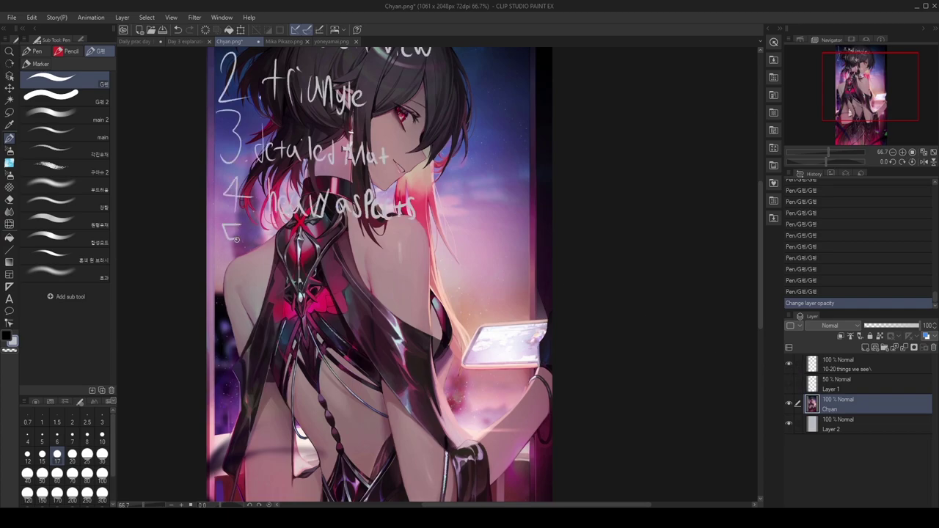
pyautogui.moveTo(236, 239); pyautogui.dragTo(227, 258)
pyautogui.click(252, 257)
pyautogui.moveTo(260, 228)
pyautogui.mouseDown()
pyautogui.moveTo(262, 260)
pyautogui.moveTo(273, 244)
pyautogui.moveTo(299, 244)
pyautogui.moveTo(311, 259)
pyautogui.mouseUp()
pyautogui.moveTo(310, 235)
pyautogui.mouseDown()
pyautogui.moveTo(312, 250)
pyautogui.moveTo(332, 245)
pyautogui.mouseUp()
pyautogui.moveTo(342, 240); pyautogui.dragTo(338, 261)
pyautogui.moveTo(346, 245); pyautogui.dragTo(348, 260)
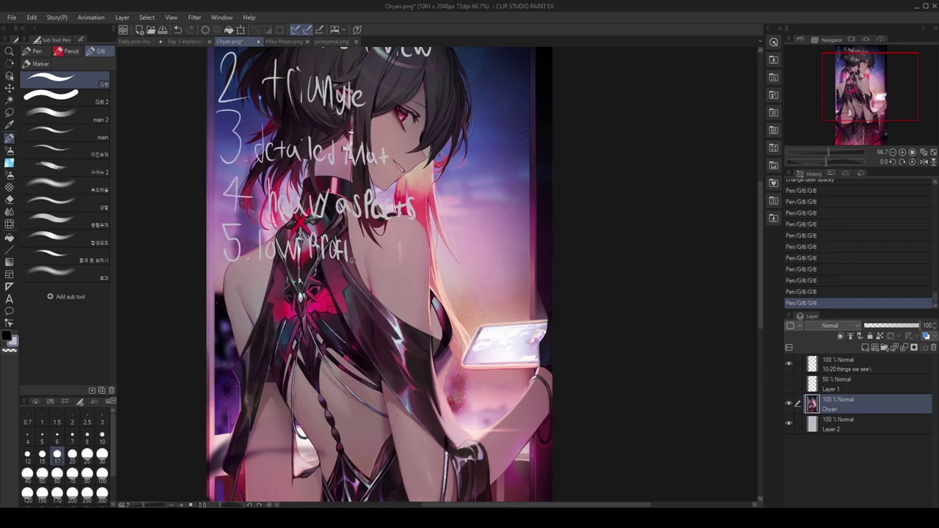
# Handwrite the sixth note, "6. Clothes highlights", below the fifth
pyautogui.scroll(-4, 755, 236)
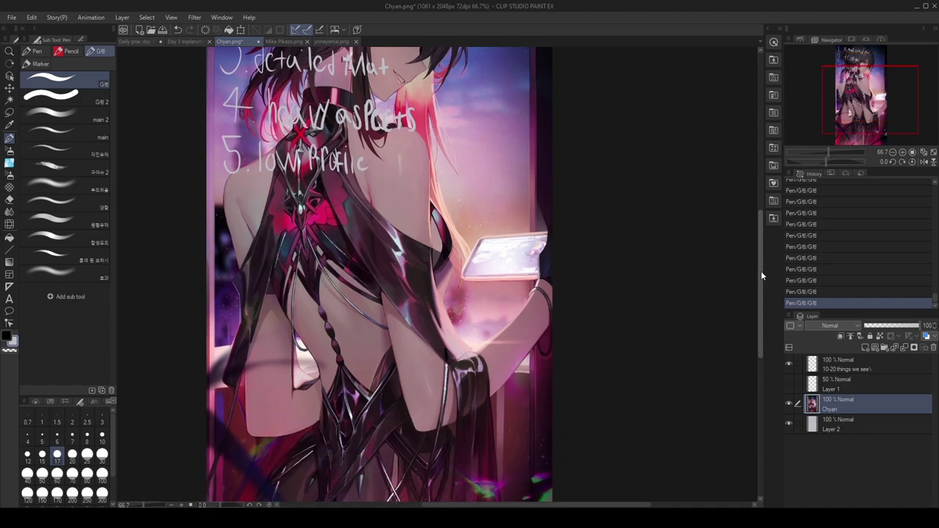
pyautogui.moveTo(276, 189); pyautogui.dragTo(277, 225)
pyautogui.moveTo(285, 211)
pyautogui.mouseDown()
pyautogui.moveTo(331, 208)
pyautogui.moveTo(345, 223)
pyautogui.mouseUp()
pyautogui.moveTo(350, 213); pyautogui.dragTo(401, 230)
pyautogui.moveTo(402, 198)
pyautogui.mouseDown()
pyautogui.moveTo(426, 228)
pyautogui.moveTo(449, 237)
pyautogui.mouseUp()
pyautogui.moveTo(452, 206); pyautogui.dragTo(472, 230)
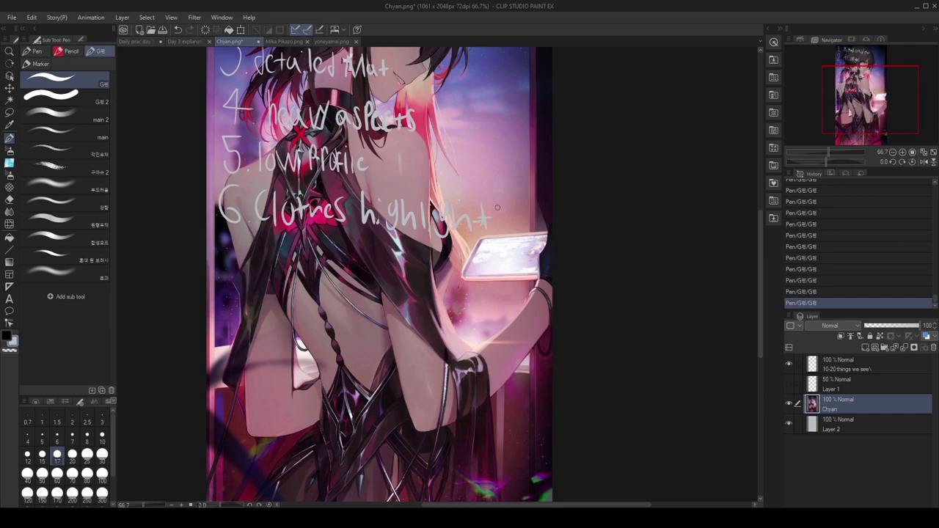
# Review the six handwritten notes against the illustration
pyautogui.scroll(3, 754, 286)
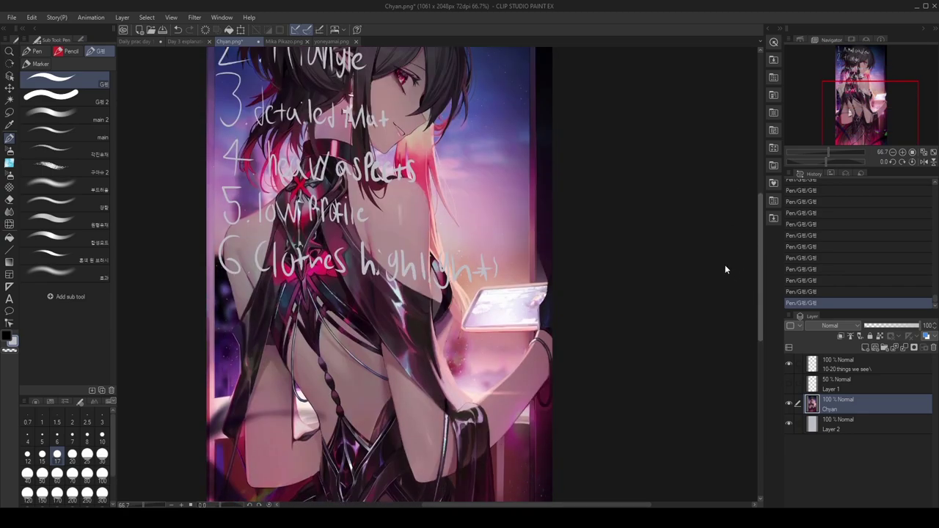
pyautogui.scroll(1, 716, 246)
pyautogui.scroll(-5, 723, 265)
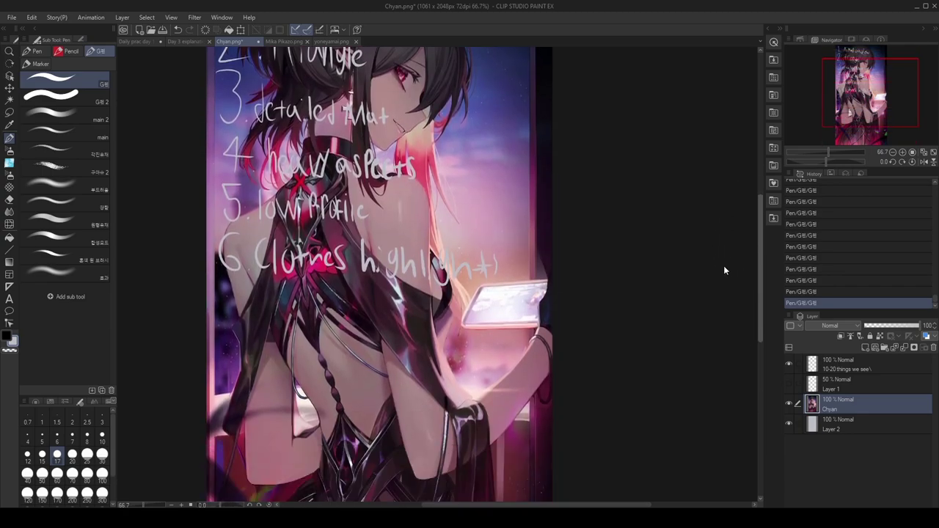
pyautogui.scroll(2, 751, 286)
pyautogui.scroll(-1, 743, 271)
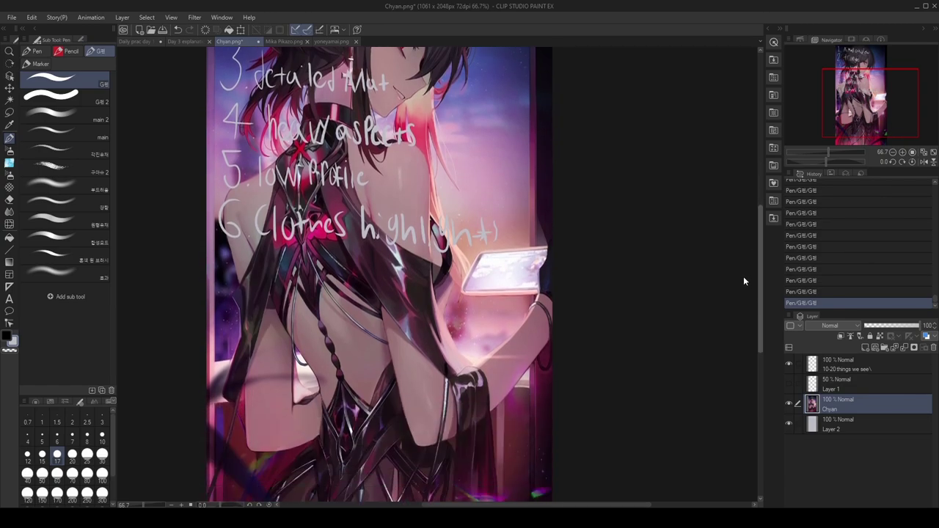
pyautogui.scroll(5, 751, 278)
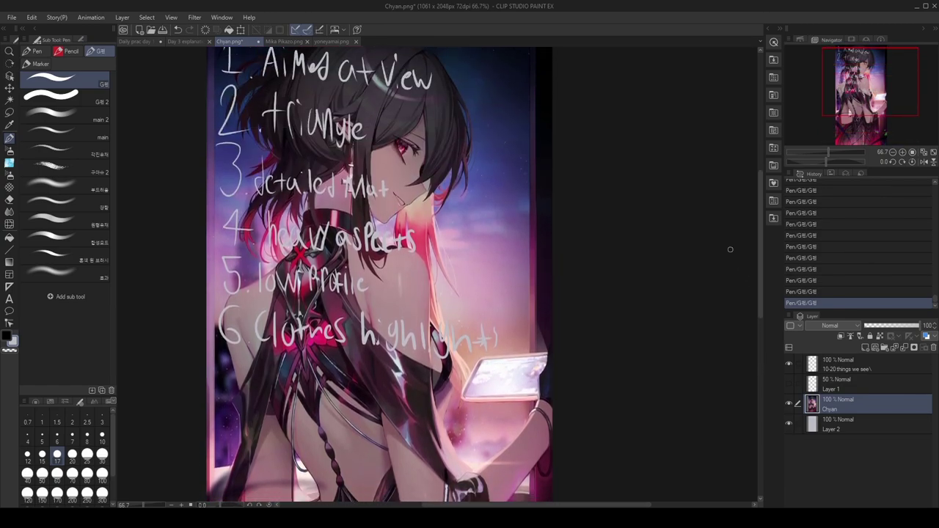
pyautogui.scroll(-2, 755, 269)
# Try sketching a wide arc and guide strokes across the figure's body
pyautogui.hotkey('ctrl', '-')
pyautogui.moveTo(451, 233)
pyautogui.mouseDown()
pyautogui.moveTo(457, 132)
pyautogui.moveTo(402, 119)
pyautogui.mouseUp()
pyautogui.hotkey('ctrl', 'z')
pyautogui.moveTo(434, 121)
pyautogui.mouseDown()
pyautogui.moveTo(297, 190)
pyautogui.moveTo(419, 132)
pyautogui.mouseUp()
pyautogui.moveTo(761, 252); pyautogui.dragTo(758, 275)
pyautogui.hotkey('ctrl', 'z')
pyautogui.moveTo(490, 304)
pyautogui.mouseDown()
pyautogui.moveTo(425, 281)
pyautogui.moveTo(610, 394)
pyautogui.mouseUp()
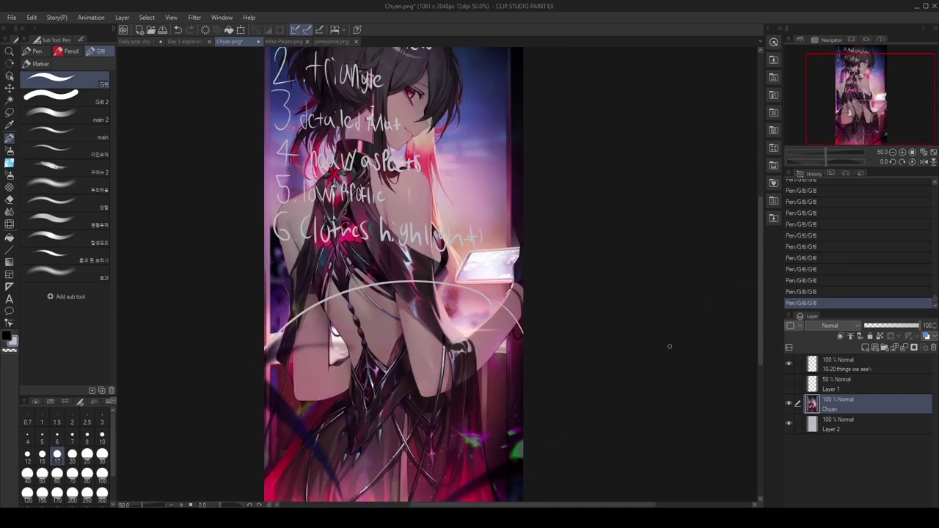
pyautogui.scroll(1, 759, 262)
pyautogui.hotkey('ctrl', 'z')
pyautogui.hotkey('ctrl', 'z')
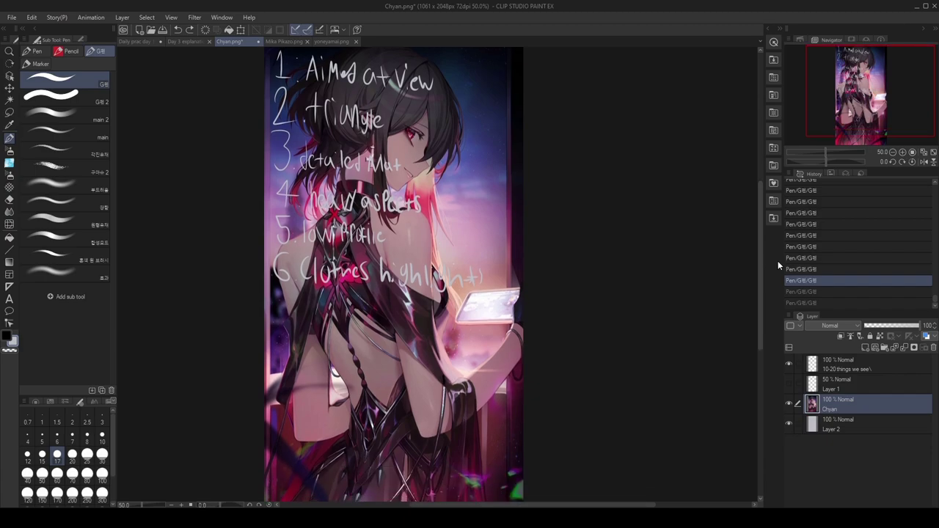
# Try sampling the skin and eye colours from the face and painting them as swatches below the sixth note
pyautogui.press('i')
pyautogui.moveTo(424, 125); pyautogui.dragTo(415, 169)
pyautogui.press('p')
pyautogui.click(303, 308)
pyautogui.press('i')
pyautogui.click(413, 138)
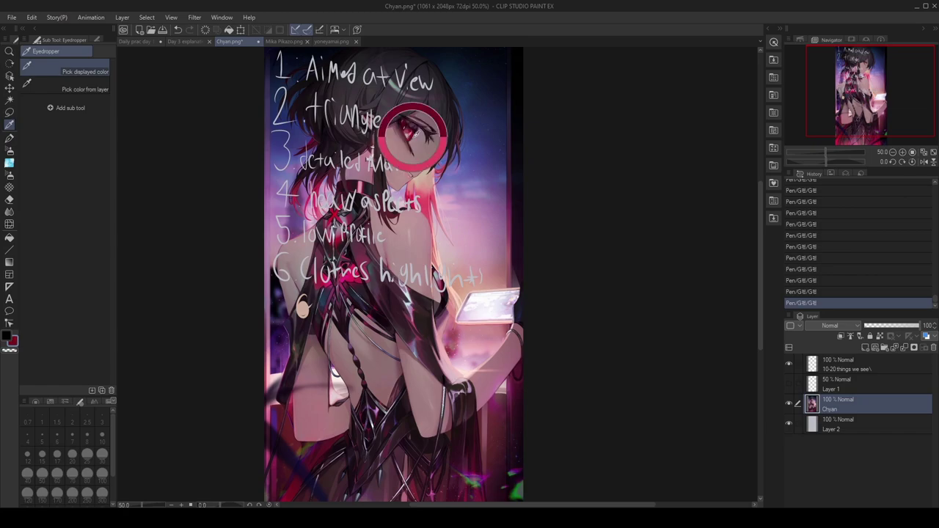
pyautogui.click(9, 138)
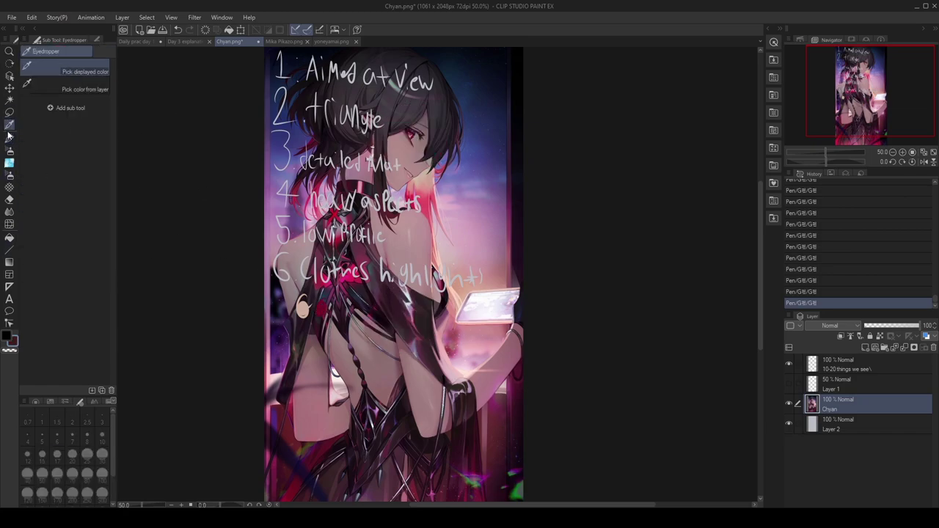
# Undo the Chyan layer's opacity change and the colour swatch strokes
pyautogui.moveTo(896, 325); pyautogui.dragTo(893, 326)
pyautogui.hotkey('ctrl', 'z')
pyautogui.hotkey('ctrl', 'z')
pyautogui.hotkey('ctrl', 'z')
pyautogui.hotkey('ctrl', 'z')
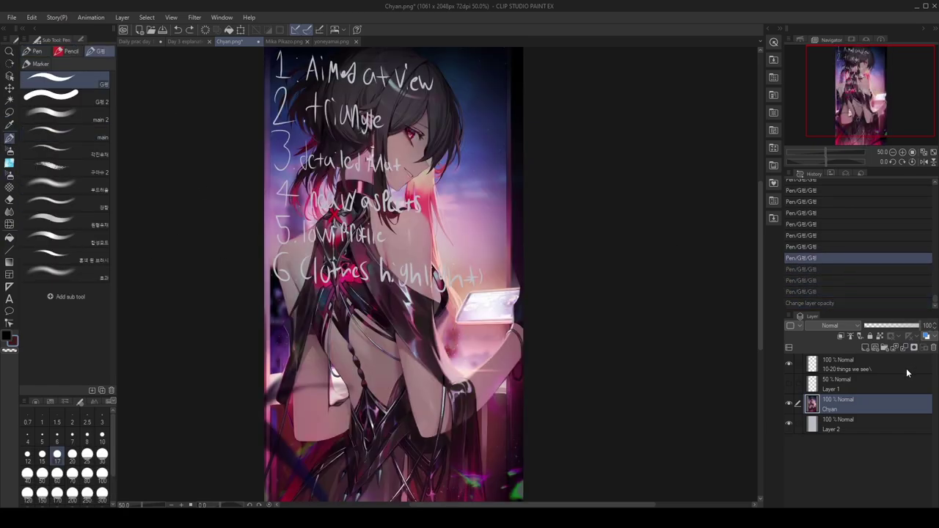
# Paint dark, skin-tone and red colour swatches below the sixth note and lower the Chyan layer's opacity to 56%
pyautogui.click(907, 368)
pyautogui.moveTo(285, 295); pyautogui.dragTo(308, 311)
pyautogui.keyDown('alt'); pyautogui.click(416, 163); pyautogui.keyUp('alt')
pyautogui.keyDown('alt'); pyautogui.click(411, 136); pyautogui.keyUp('alt')
pyautogui.click(812, 413)
pyautogui.click(894, 325)
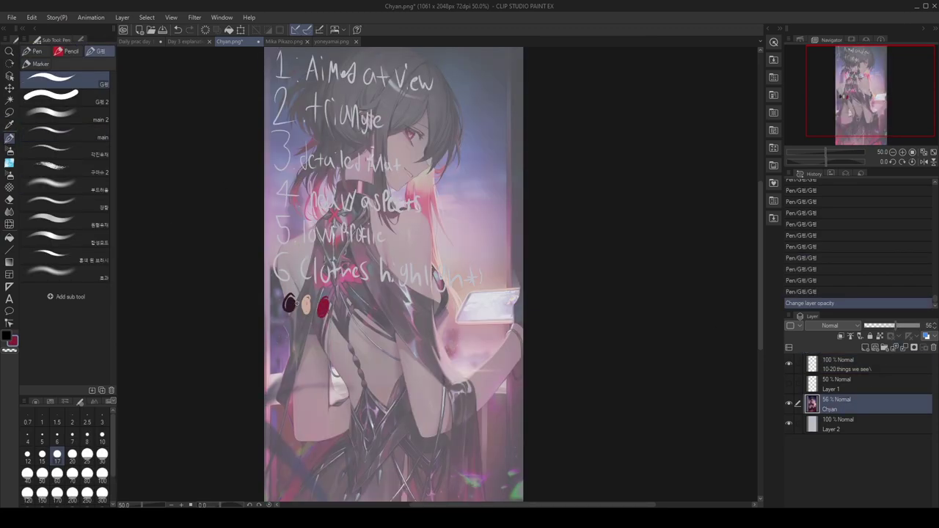
# Paint a blue-grey swatch sampled from the clothing beside the red one and set the Chyan layer's opacity to 62%
pyautogui.press('i')
pyautogui.moveTo(469, 390); pyautogui.dragTo(415, 352)
pyautogui.click(819, 294)
pyautogui.click(415, 350)
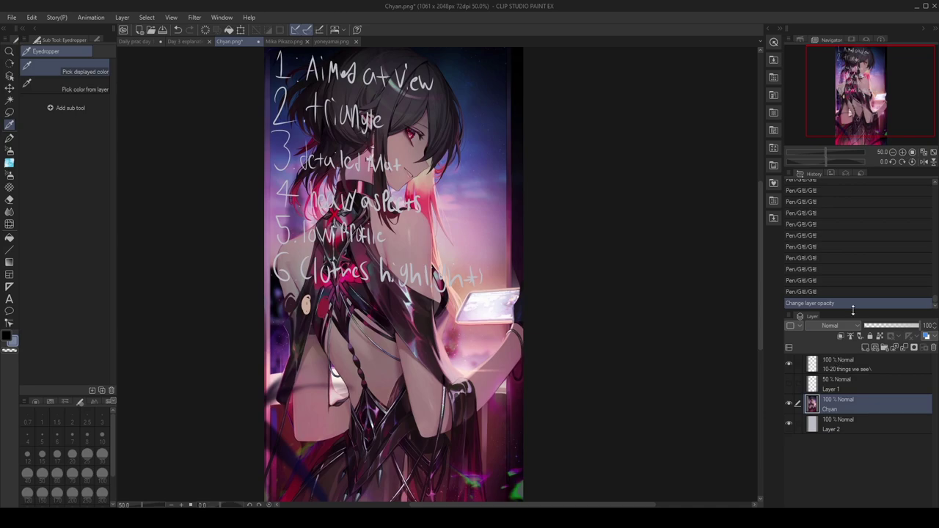
pyautogui.click(899, 325)
pyautogui.click(9, 138)
pyautogui.moveTo(340, 300); pyautogui.dragTo(341, 314)
pyautogui.scroll(-1, 414, 293)
pyautogui.scroll(1, 359, 309)
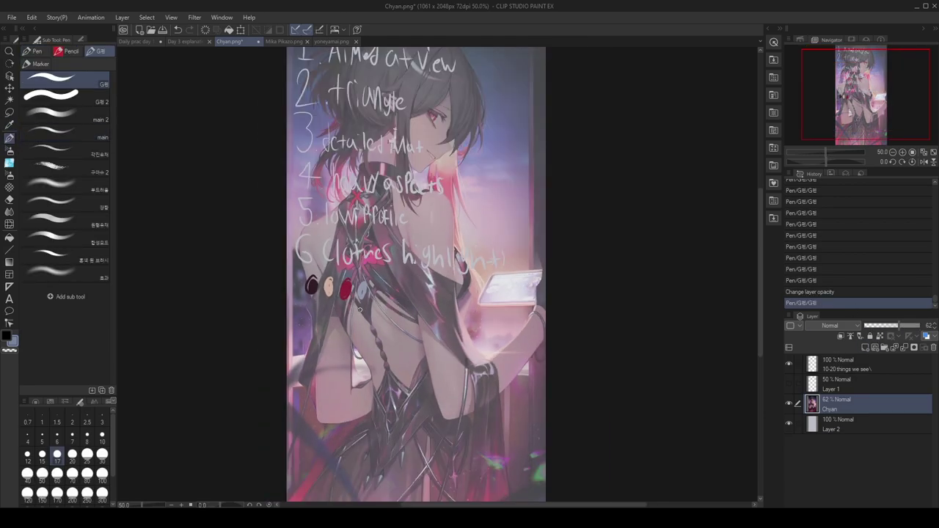
# Try another sampled colour with short repeated strokes over the figure's back and sleeve
pyautogui.hotkey('ctrl', 'z')
pyautogui.press('i')
pyautogui.moveTo(309, 211); pyautogui.dragTo(309, 211)
pyautogui.press('p')
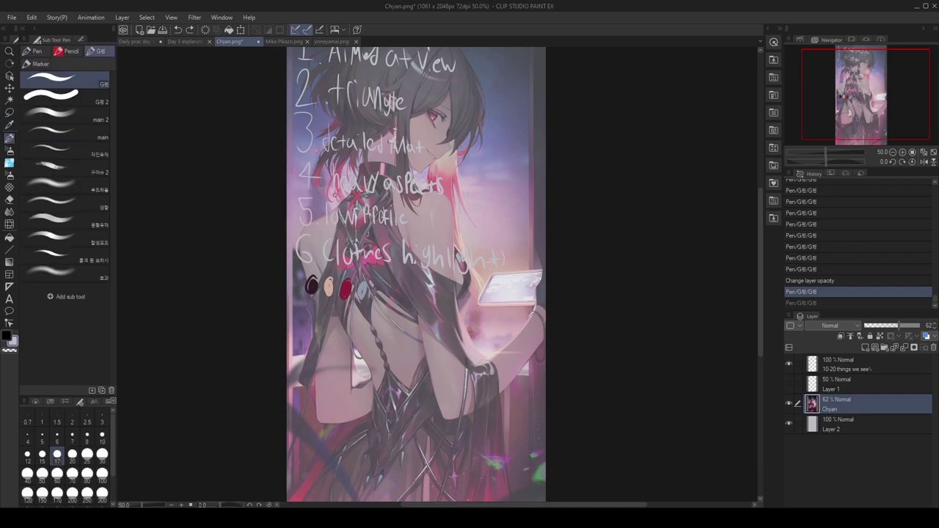
pyautogui.moveTo(440, 340); pyautogui.dragTo(440, 315)
pyautogui.moveTo(441, 341); pyautogui.dragTo(439, 315)
pyautogui.moveTo(441, 340); pyautogui.dragTo(439, 316)
pyautogui.moveTo(440, 340); pyautogui.dragTo(439, 316)
pyautogui.moveTo(440, 341); pyautogui.dragTo(440, 315)
pyautogui.hotkey('ctrl', 'z')
pyautogui.hotkey('ctrl', 'z')
pyautogui.hotkey('ctrl', 'z')
pyautogui.hotkey('ctrl', 'z')
pyautogui.hotkey('ctrl', 'z')
pyautogui.hotkey('ctrl', 'z')
pyautogui.hotkey('ctrl', 'z')
pyautogui.hotkey('ctrl', 'z')
pyautogui.hotkey('alt', 'Tab')
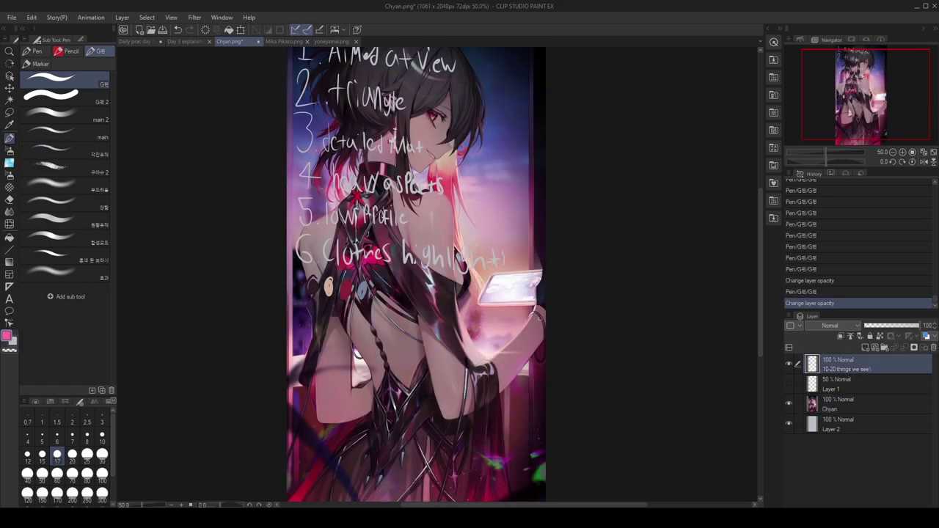
# Roll the history back to the opacity change and trace the sleeve's highlights in pink
pyautogui.click(788, 404)
pyautogui.click(834, 278)
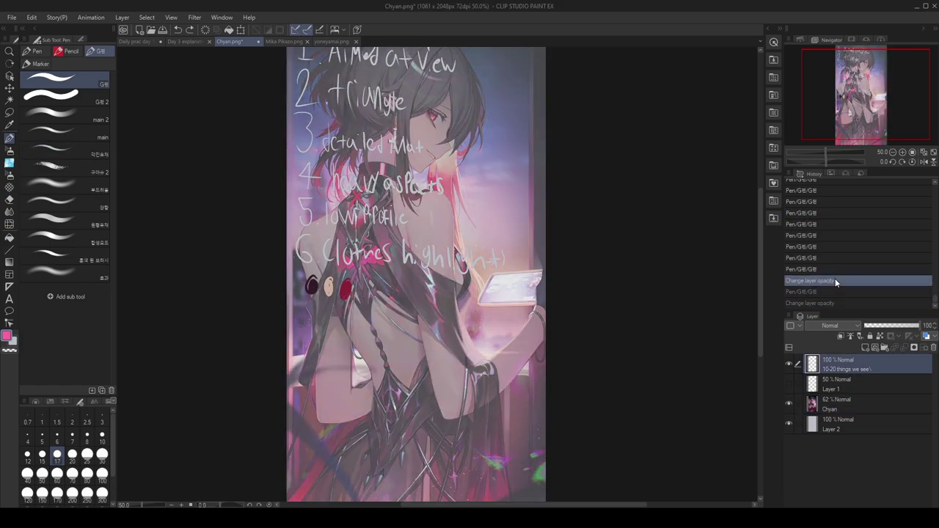
pyautogui.moveTo(432, 285); pyautogui.dragTo(443, 311)
pyautogui.hotkey('ctrl', 'z')
pyautogui.moveTo(443, 311); pyautogui.dragTo(433, 325)
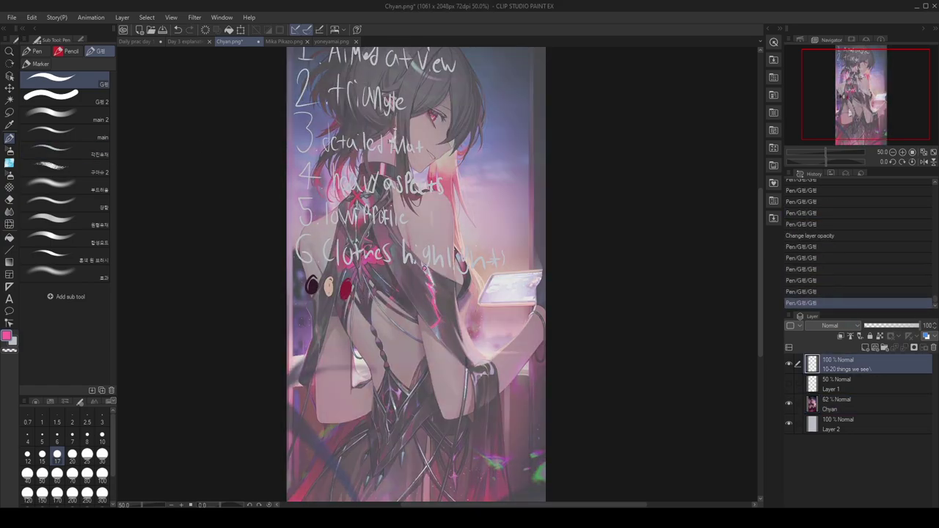
pyautogui.scroll(-2, 545, 289)
pyautogui.scroll(2, 530, 296)
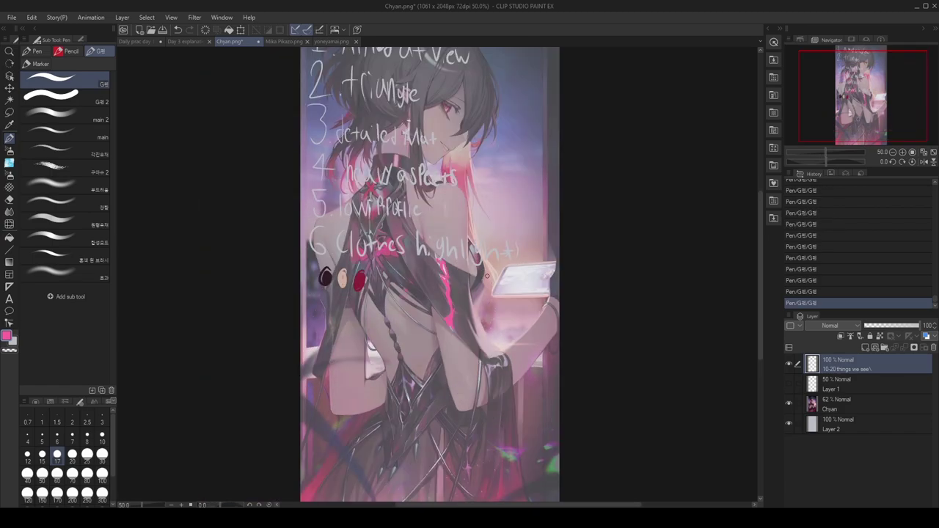
# Undo the pink highlight strokes on the sleeve
pyautogui.hotkey('ctrl', 'z')
pyautogui.hotkey('ctrl', 'z')
pyautogui.hotkey('ctrl', 'z')
pyautogui.hotkey('ctrl', 'z')
pyautogui.hotkey('ctrl', 'z')
pyautogui.hotkey('ctrl', 'z')
pyautogui.hotkey('ctrl', 'z')
pyautogui.hotkey('ctrl', 'z')
pyautogui.hotkey('ctrl', 'z')
pyautogui.hotkey('ctrl', 'z')
pyautogui.hotkey('ctrl', 'z')
pyautogui.hotkey('ctrl', 'z')
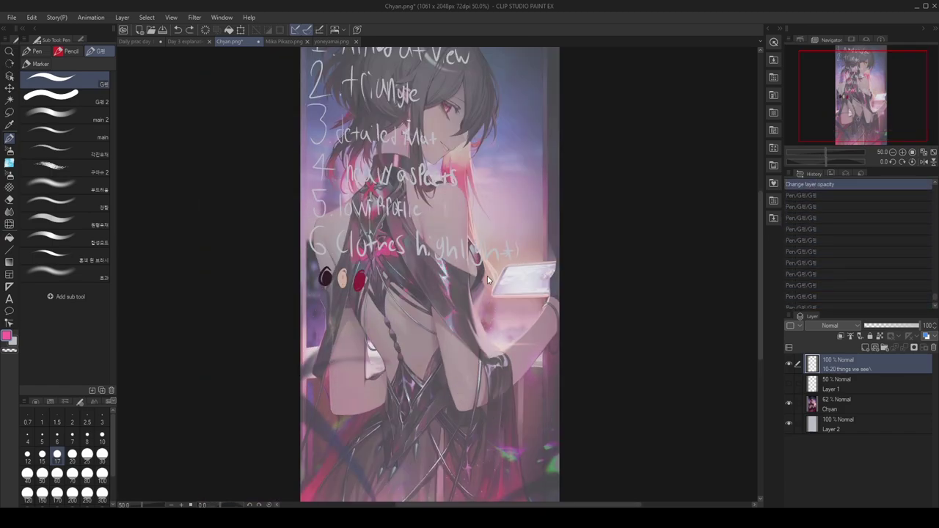
# Draw a pink arrow towards the glowing tablet and a pink flow line along the back from hem to neck
pyautogui.moveTo(532, 197); pyautogui.dragTo(497, 276)
pyautogui.moveTo(502, 227); pyautogui.dragTo(519, 241)
pyautogui.moveTo(377, 470); pyautogui.dragTo(379, 465)
pyautogui.hotkey('ctrl', 'z')
pyautogui.moveTo(591, 505)
pyautogui.mouseDown()
pyautogui.moveTo(478, 394)
pyautogui.moveTo(592, 440)
pyautogui.mouseUp()
pyautogui.moveTo(760, 257); pyautogui.dragTo(760, 281)
pyautogui.moveTo(377, 426)
pyautogui.mouseDown()
pyautogui.moveTo(400, 330)
pyautogui.moveTo(374, 87)
pyautogui.mouseUp()
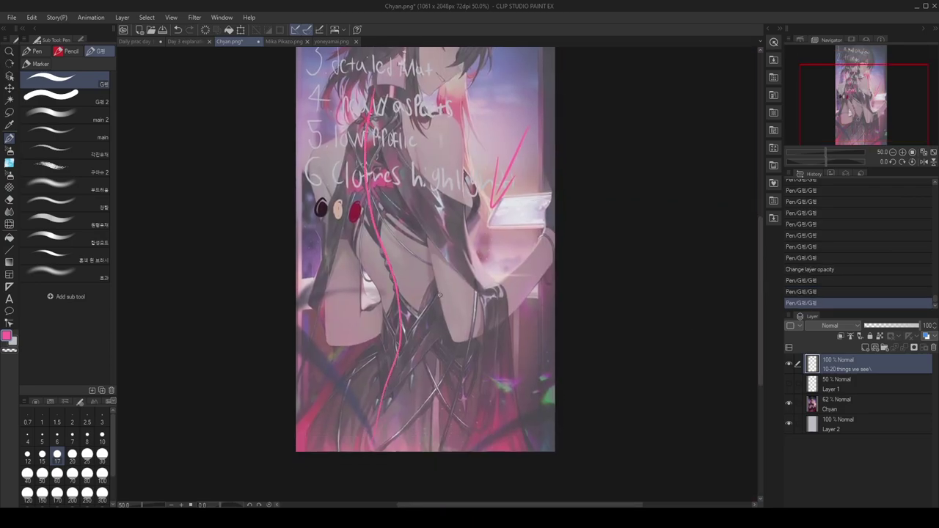
# Trace further pink flow lines from the shoulder down to the lower hem and beside the raised forearm
pyautogui.hotkey('ctrl', 'z')
pyautogui.moveTo(524, 294); pyautogui.dragTo(489, 256)
pyautogui.hotkey('ctrl', 'z')
pyautogui.moveTo(455, 341); pyautogui.dragTo(549, 343)
pyautogui.hotkey('ctrl', 'z')
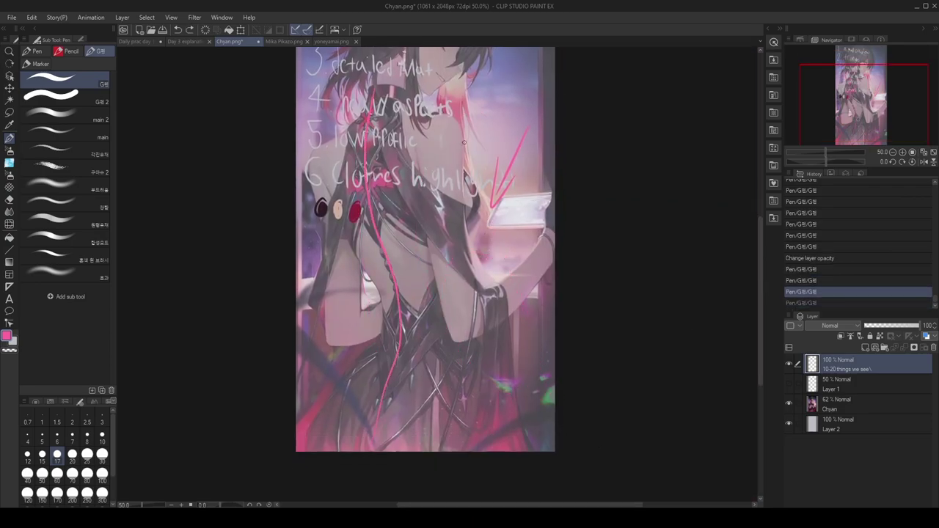
pyautogui.moveTo(444, 118); pyautogui.dragTo(522, 452)
pyautogui.moveTo(503, 160); pyautogui.dragTo(610, 457)
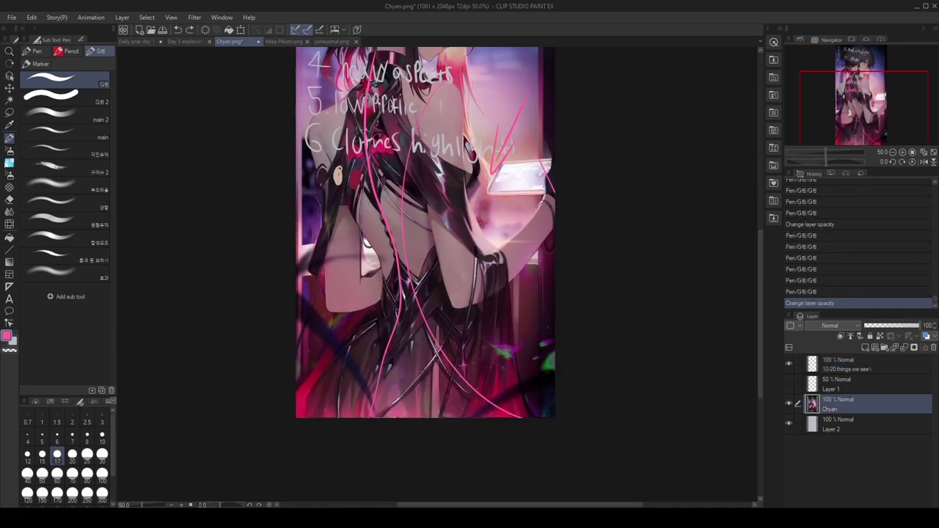
# Make the notes layer active and handwrite "Lighting" in pink below the colour swatches
pyautogui.scroll(4, 371, 270)
pyautogui.scroll(-2, 385, 281)
pyautogui.scroll(4, 389, 280)
pyautogui.scroll(-2, 390, 279)
pyautogui.scroll(-5, 390, 280)
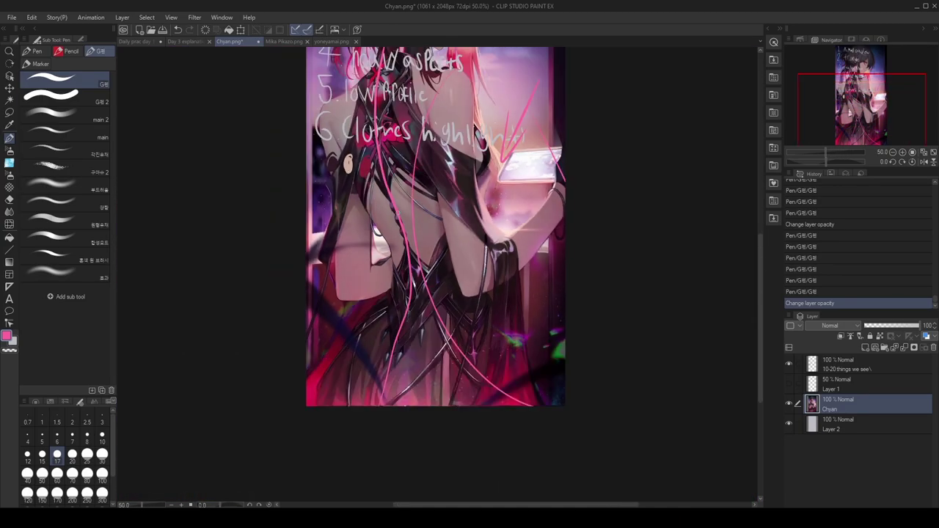
pyautogui.click(788, 403)
pyautogui.click(840, 361)
pyautogui.click(798, 403)
pyautogui.click(788, 404)
pyautogui.click(789, 404)
pyautogui.click(789, 403)
pyautogui.click(798, 404)
pyautogui.moveTo(317, 257); pyautogui.dragTo(317, 280)
pyautogui.moveTo(317, 281); pyautogui.dragTo(326, 278)
pyautogui.moveTo(331, 265); pyautogui.dragTo(332, 281)
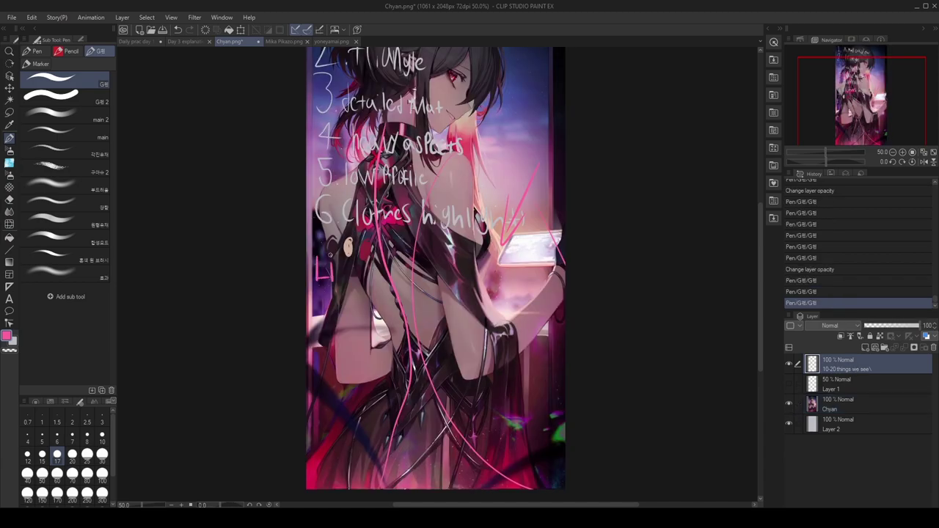
# Lasso and delete the pink arrow and flow lines in three passes, clearing the selection each time
pyautogui.press('m')
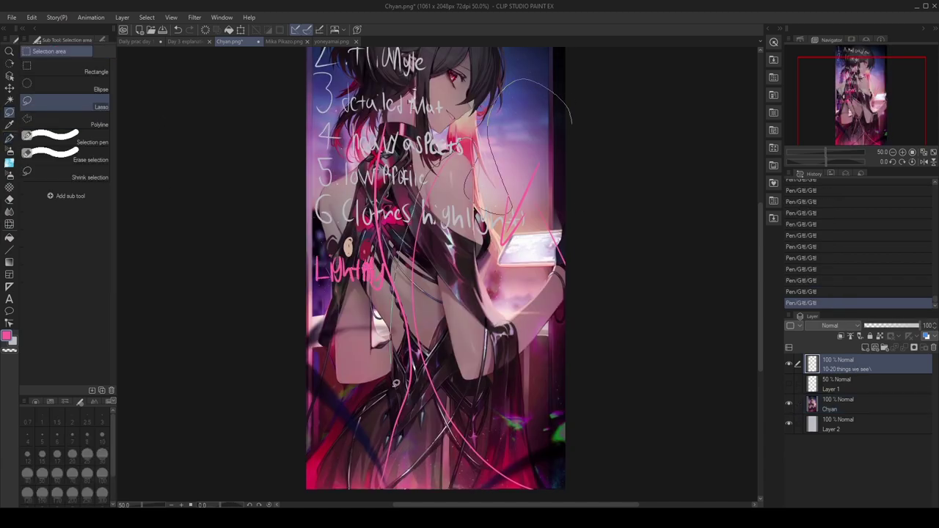
pyautogui.moveTo(394, 325); pyautogui.dragTo(539, 501)
pyautogui.click(455, 471)
pyautogui.hotkey('ctrl', 'd')
pyautogui.moveTo(526, 142); pyautogui.dragTo(486, 209)
pyautogui.click(484, 225)
pyautogui.hotkey('ctrl', 'd')
pyautogui.moveTo(467, 315); pyautogui.dragTo(397, 264)
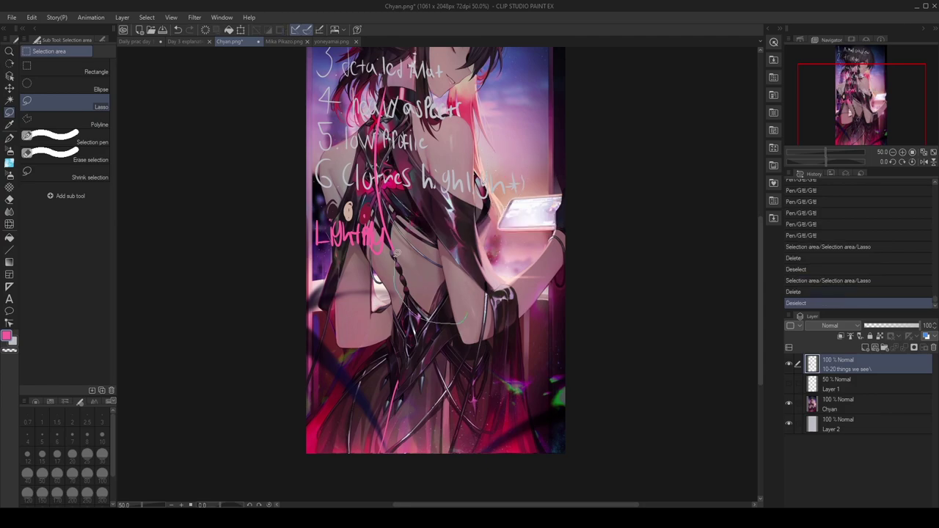
pyautogui.moveTo(476, 289); pyautogui.dragTo(363, 132)
pyautogui.press('Delete')
pyautogui.hotkey('ctrl', 'd')
# Hide Layer 2 and compare the illustration with the notes layer hidden and shown
pyautogui.click(790, 403)
pyautogui.click(789, 403)
pyautogui.scroll(2, 761, 306)
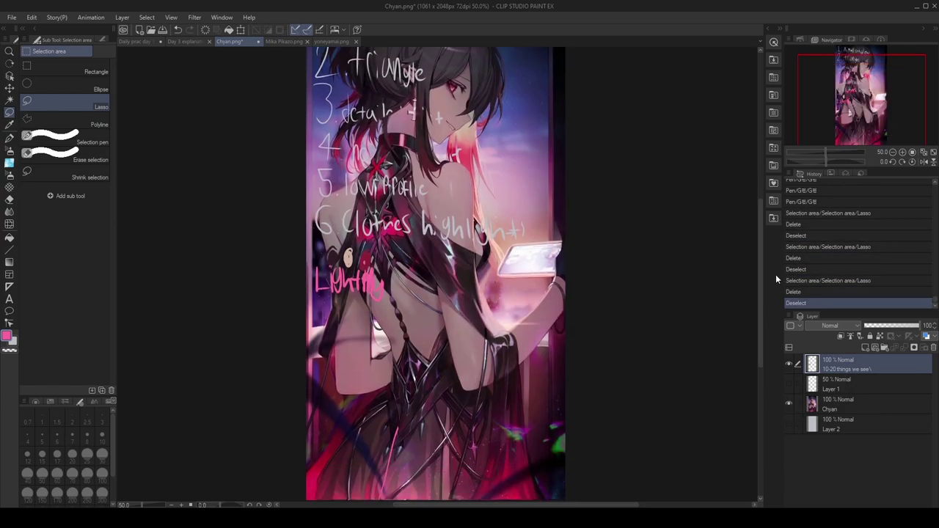
pyautogui.click(789, 362)
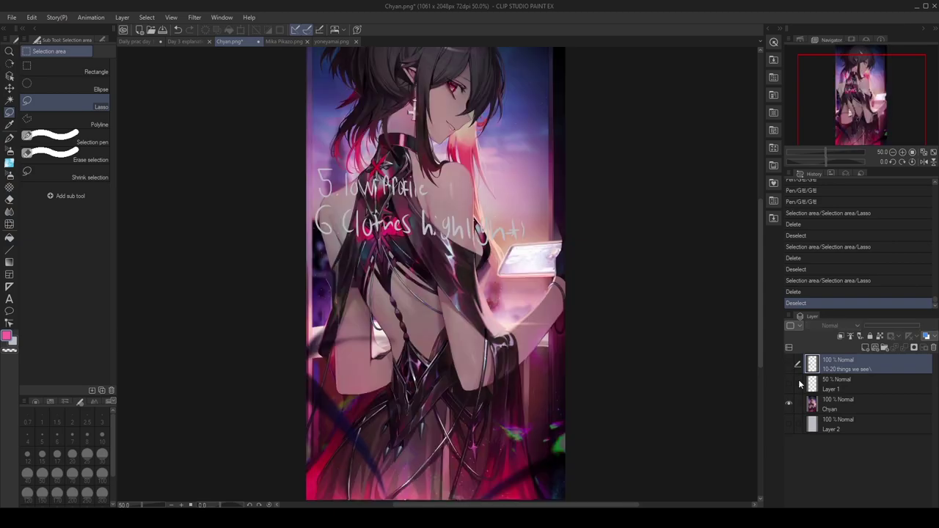
pyautogui.click(789, 362)
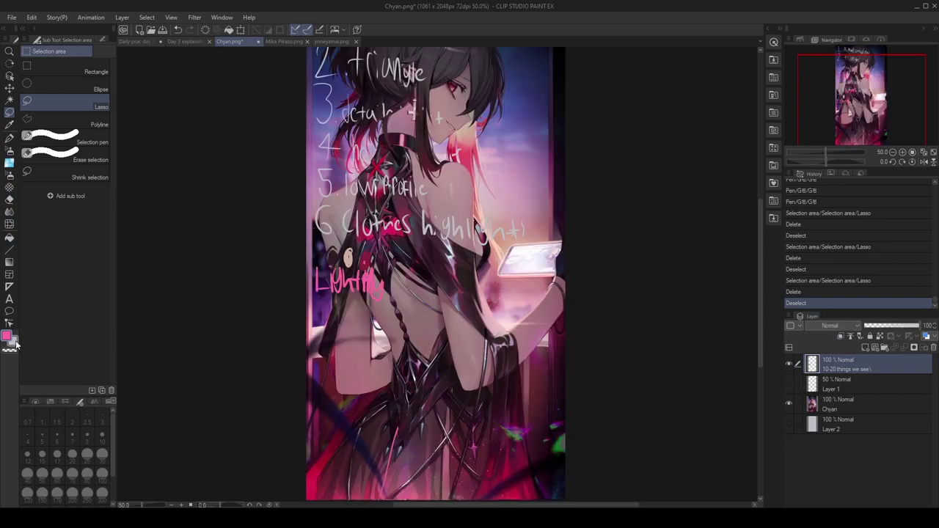
# Try sketching grey flow curves across the figure's hips and skirt
pyautogui.press('p')
pyautogui.moveTo(481, 295); pyautogui.dragTo(480, 499)
pyautogui.hotkey('ctrl', 'z')
pyautogui.moveTo(484, 340); pyautogui.dragTo(478, 392)
pyautogui.moveTo(481, 382); pyautogui.dragTo(469, 447)
pyautogui.moveTo(468, 449); pyautogui.dragTo(563, 481)
pyautogui.hotkey('ctrl', 'z')
pyautogui.hotkey('ctrl', 'z')
pyautogui.hotkey('ctrl', 'z')
pyautogui.hotkey('ctrl', 'y')
pyautogui.hotkey('ctrl', 'y')
pyautogui.moveTo(474, 396); pyautogui.dragTo(344, 499)
pyautogui.hotkey('ctrl', 'z')
pyautogui.hotkey('ctrl', 'z')
pyautogui.hotkey('ctrl', 'z')
# Trace grey flow curves from the collar down both sides of the back to the skirt, trimming them with the eraser
pyautogui.moveTo(394, 429)
pyautogui.mouseDown()
pyautogui.moveTo(436, 321)
pyautogui.moveTo(394, 447)
pyautogui.mouseUp()
pyautogui.scroll(-2, 513, 283)
pyautogui.scroll(2, 488, 296)
pyautogui.click(757, 206)
pyautogui.scroll(2, 460, 198)
pyautogui.moveTo(468, 201)
pyautogui.mouseDown()
pyautogui.moveTo(465, 184)
pyautogui.moveTo(507, 280)
pyautogui.mouseUp()
pyautogui.scroll(-1, 549, 242)
pyautogui.scroll(2, 550, 243)
pyautogui.scroll(-2, 549, 243)
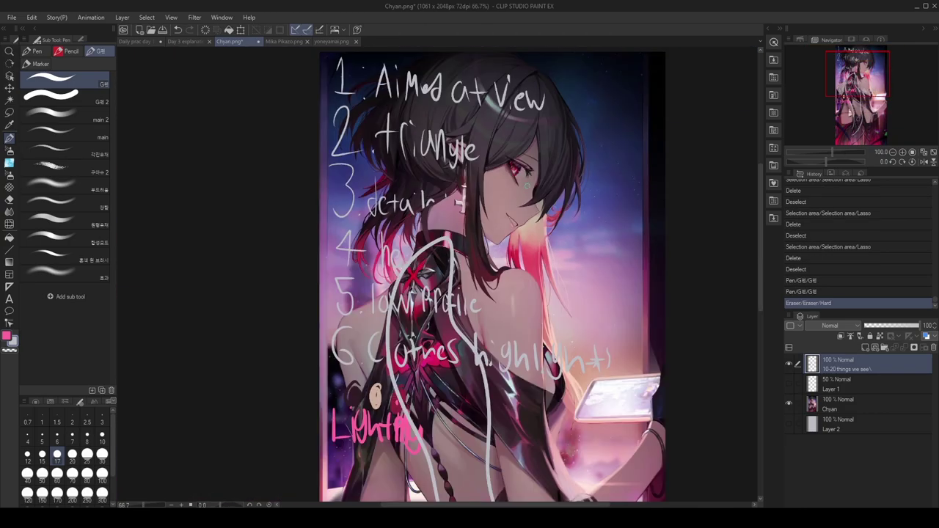
# Draw a grey curve sweeping from the back around the elbow to the illustration's right edge
pyautogui.scroll(1, 520, 161)
pyautogui.scroll(-1, 544, 273)
pyautogui.moveTo(609, 246)
pyautogui.mouseDown()
pyautogui.moveTo(611, 138)
pyautogui.moveTo(545, 220)
pyautogui.moveTo(565, 95)
pyautogui.mouseUp()
pyautogui.hotkey('ctrl', 'z')
pyautogui.hotkey('ctrl', 'z')
pyautogui.moveTo(760, 194); pyautogui.dragTo(756, 279)
pyautogui.moveTo(545, 303); pyautogui.dragTo(700, 192)
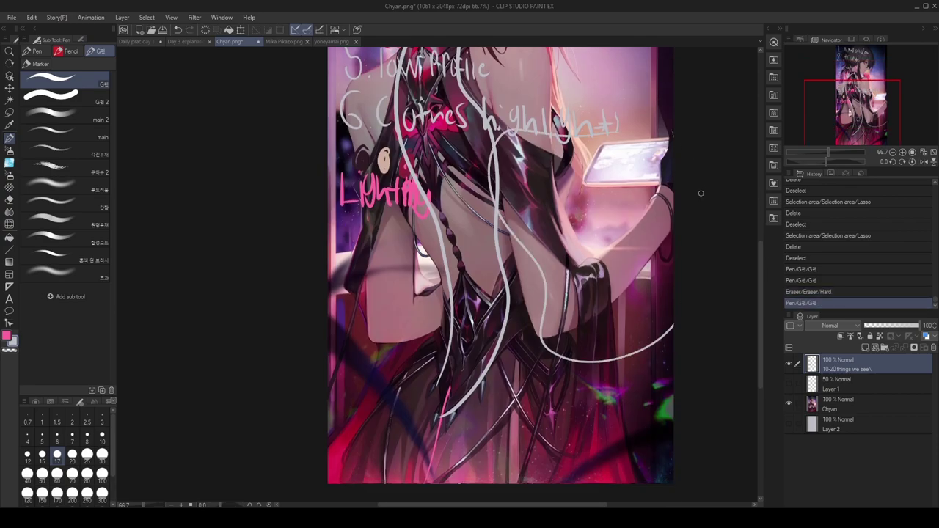
# Draw grey flow curves down the left and right sides of the skirt
pyautogui.moveTo(429, 324); pyautogui.dragTo(349, 482)
pyautogui.moveTo(596, 263); pyautogui.dragTo(667, 459)
pyautogui.scroll(-1, 608, 218)
pyautogui.moveTo(758, 273); pyautogui.dragTo(759, 209)
# Sketch short grey contour strokes around the figure's shoulder and the hair strand beside it
pyautogui.scroll(3, 604, 238)
pyautogui.moveTo(429, 354); pyautogui.dragTo(448, 359)
pyautogui.hotkey('ctrl', 'z')
pyautogui.moveTo(423, 309); pyautogui.dragTo(440, 364)
pyautogui.moveTo(425, 348); pyautogui.dragTo(443, 373)
pyautogui.moveTo(449, 378); pyautogui.dragTo(477, 388)
pyautogui.moveTo(450, 312)
pyautogui.mouseDown()
pyautogui.moveTo(504, 248)
pyautogui.moveTo(515, 273)
pyautogui.mouseUp()
# Undo and redo the latest strokes repeatedly to compare the illustration with and without them
pyautogui.hotkey('ctrl', 'z')
pyautogui.hotkey('ctrl', 'z')
pyautogui.hotkey('ctrl', 'y')
pyautogui.hotkey('ctrl', 'y')
pyautogui.hotkey('ctrl', 'z')
pyautogui.hotkey('ctrl', 'z')
pyautogui.hotkey('ctrl', 'z')
pyautogui.hotkey('ctrl', 'z')
pyautogui.hotkey('ctrl', 'y')
pyautogui.hotkey('ctrl', 'y')
pyautogui.hotkey('ctrl', 'y')
pyautogui.hotkey('ctrl', 'y')
pyautogui.scroll(-3, 593, 265)
pyautogui.scroll(2, 585, 255)
pyautogui.moveTo(616, 244); pyautogui.dragTo(639, 238)
pyautogui.scroll(-2, 588, 307)
pyautogui.scroll(1, 617, 294)
pyautogui.hotkey('ctrl', 'z')
pyautogui.hotkey('ctrl', 'z')
pyautogui.scroll(2, 685, 376)
pyautogui.scroll(1, 555, 249)
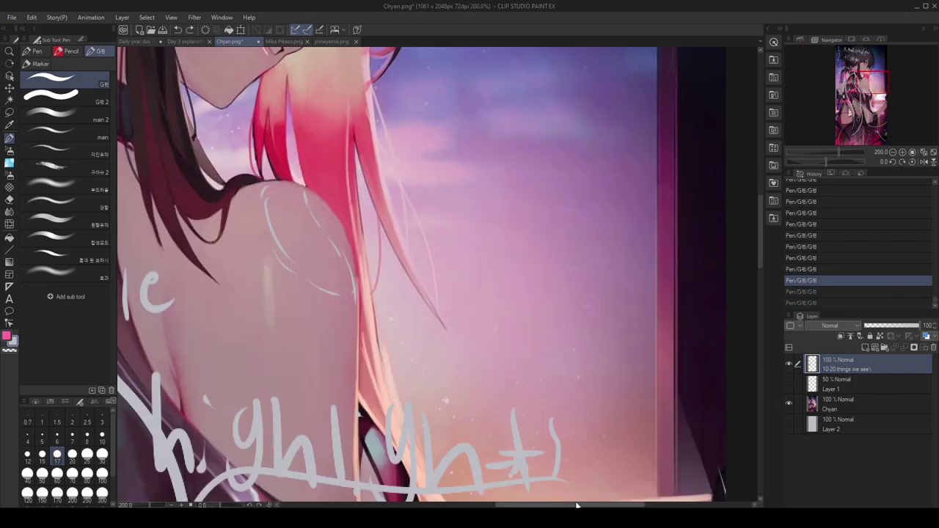
pyautogui.moveTo(572, 504); pyautogui.dragTo(496, 505)
pyautogui.moveTo(512, 294); pyautogui.dragTo(538, 371)
pyautogui.hotkey('ctrl', 'z')
pyautogui.moveTo(761, 254); pyautogui.dragTo(761, 197)
pyautogui.moveTo(407, 269); pyautogui.dragTo(505, 434)
pyautogui.hotkey('ctrl', 'z')
pyautogui.moveTo(541, 504); pyautogui.dragTo(576, 505)
pyautogui.moveTo(761, 196)
pyautogui.mouseDown()
pyautogui.moveTo(749, 226)
pyautogui.moveTo(760, 187)
pyautogui.mouseUp()
pyautogui.moveTo(469, 206)
pyautogui.mouseDown()
pyautogui.moveTo(503, 226)
pyautogui.moveTo(496, 219)
pyautogui.mouseUp()
pyautogui.hotkey('ctrl', 'z')
# Erase the curve on the skirt's left side and draw a long grey wave across the skirt toward the lower right
pyautogui.moveTo(760, 184); pyautogui.dragTo(760, 407)
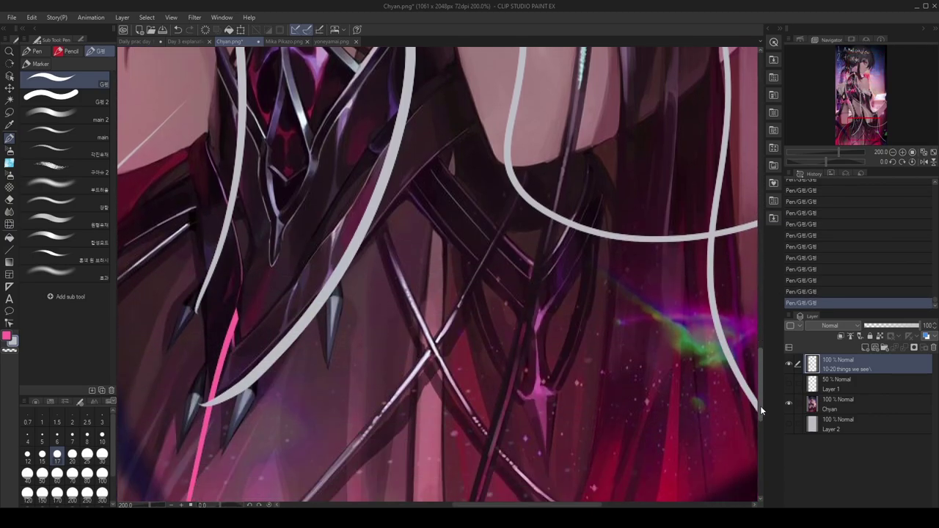
pyautogui.scroll(-3, 743, 372)
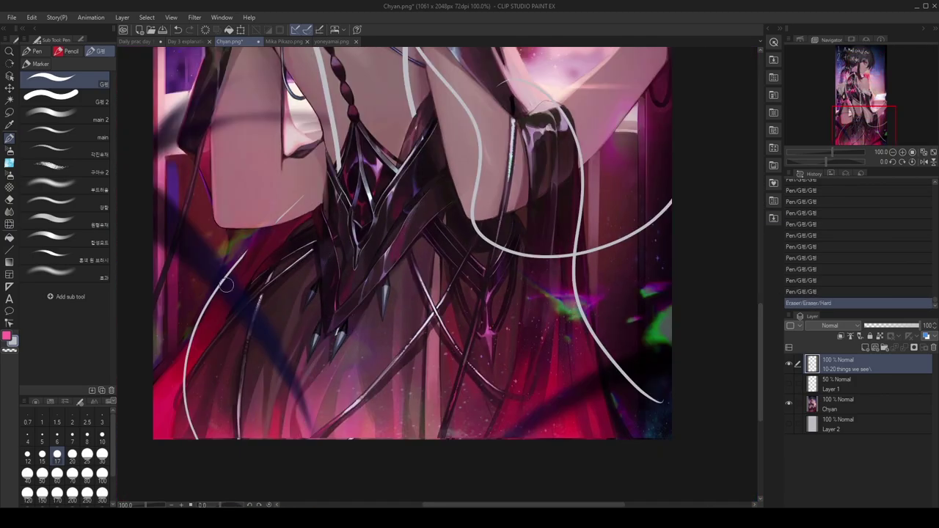
pyautogui.moveTo(187, 371); pyautogui.dragTo(197, 438)
pyautogui.moveTo(274, 181); pyautogui.dragTo(159, 344)
pyautogui.hotkey('ctrl', 'z')
pyautogui.moveTo(669, 254); pyautogui.dragTo(492, 381)
pyautogui.hotkey('ctrl', 'z')
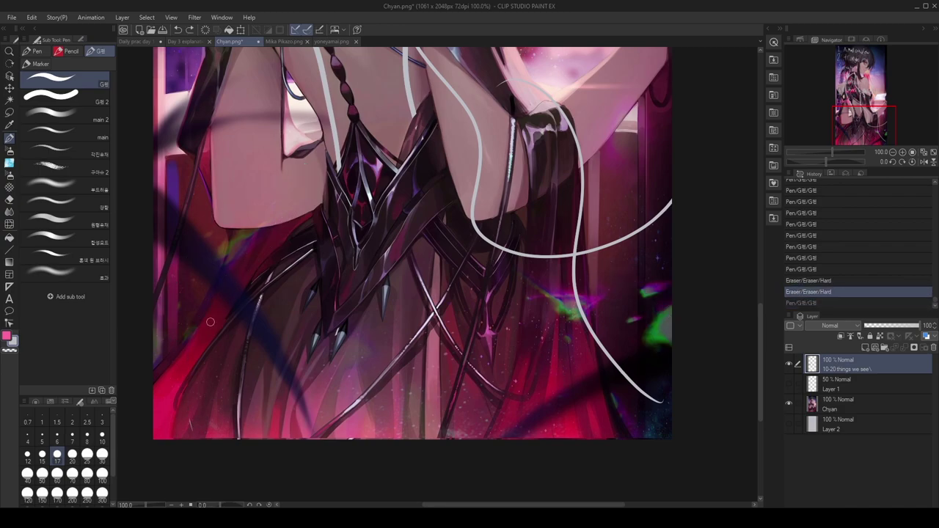
pyautogui.moveTo(477, 345)
pyautogui.mouseDown()
pyautogui.moveTo(153, 386)
pyautogui.moveTo(635, 388)
pyautogui.mouseUp()
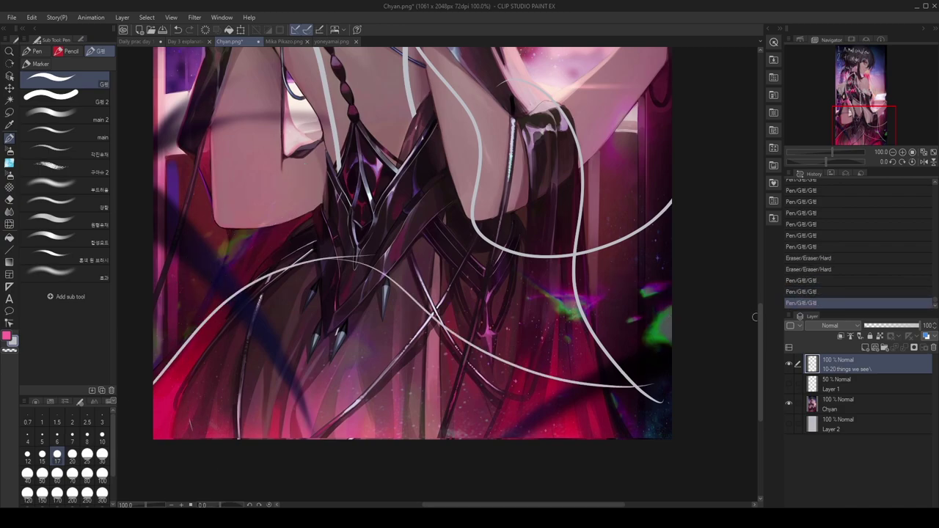
# Handwrite "Noise" in grey below the pink "Lighting" note
pyautogui.scroll(-1, 531, 470)
pyautogui.moveTo(469, 293); pyautogui.dragTo(470, 353)
pyautogui.moveTo(290, 241); pyautogui.dragTo(289, 280)
pyautogui.moveTo(291, 242); pyautogui.dragTo(303, 241)
pyautogui.moveTo(309, 247); pyautogui.dragTo(310, 248)
pyautogui.moveTo(318, 260); pyautogui.dragTo(320, 278)
pyautogui.moveTo(329, 244); pyautogui.dragTo(353, 273)
pyautogui.scroll(-2, 470, 209)
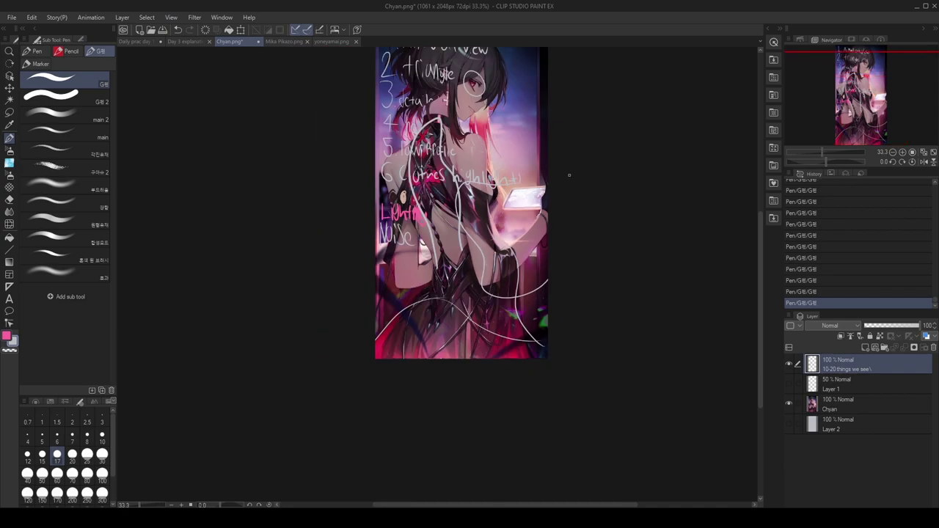
# Draw a grey loop around the glowing tablet and the bright area beneath it
pyautogui.scroll(1, 493, 304)
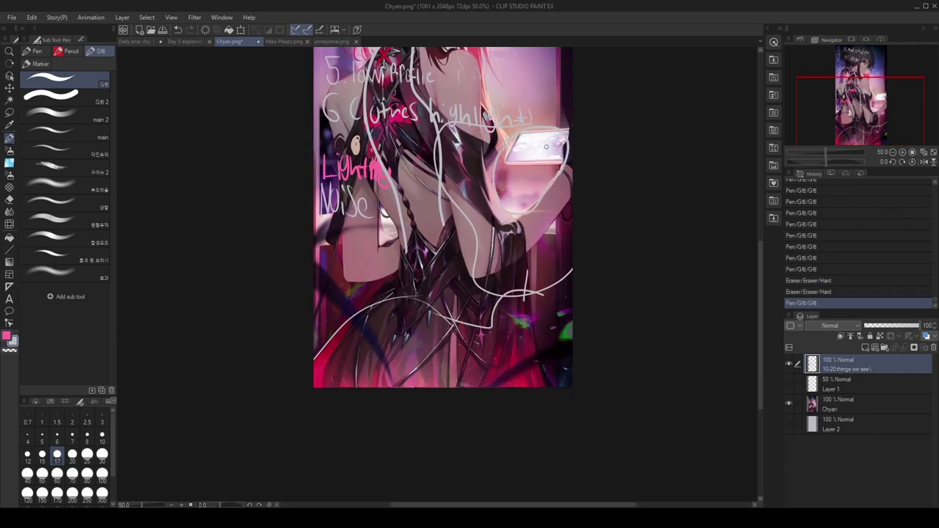
pyautogui.scroll(-1, 528, 149)
pyautogui.scroll(1, 402, 173)
pyautogui.moveTo(501, 153); pyautogui.dragTo(504, 214)
pyautogui.scroll(-2, 494, 141)
pyautogui.scroll(3, 495, 183)
# Trace a grey zigzag line from the waist down to the elbow and up along the forearm
pyautogui.moveTo(498, 136); pyautogui.dragTo(544, 244)
pyautogui.moveTo(544, 244); pyautogui.dragTo(582, 229)
pyautogui.moveTo(579, 232); pyautogui.dragTo(654, 170)
pyautogui.moveTo(654, 169); pyautogui.dragTo(663, 221)
# Erase the leftover flow-curve ends over the skirt and below the forearm
pyautogui.scroll(-2, 625, 164)
pyautogui.scroll(2, 625, 204)
pyautogui.moveTo(616, 194); pyautogui.dragTo(564, 273)
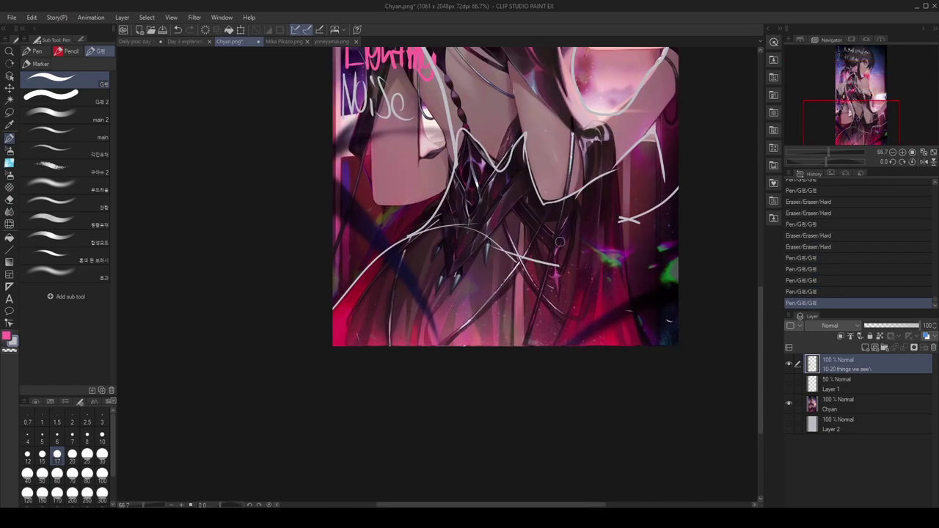
pyautogui.moveTo(629, 214); pyautogui.dragTo(681, 140)
pyautogui.scroll(-2, 649, 237)
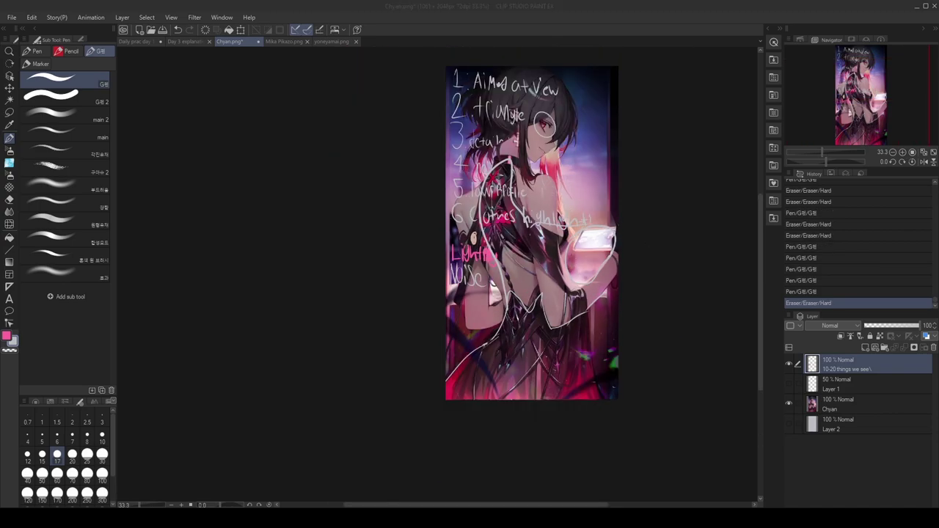
# Handwrite "9. Seduction" in grey below the "Noise" note
pyautogui.moveTo(760, 258); pyautogui.dragTo(760, 244)
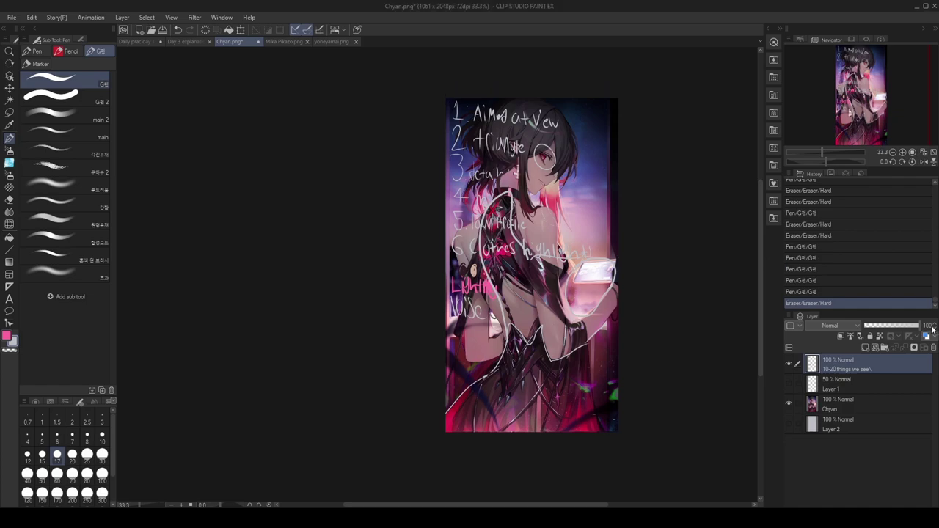
pyautogui.moveTo(459, 333)
pyautogui.mouseDown()
pyautogui.moveTo(455, 347)
pyautogui.moveTo(465, 349)
pyautogui.mouseUp()
pyautogui.click(461, 345)
pyautogui.moveTo(474, 341); pyautogui.dragTo(488, 334)
pyautogui.moveTo(534, 355); pyautogui.dragTo(549, 339)
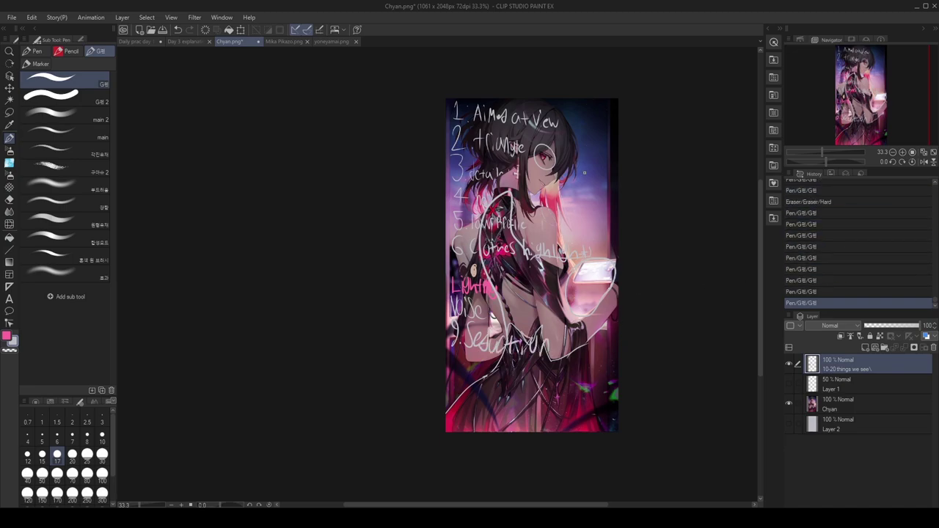
# Examine the tablet, skirt, face and hair of the annotated illustration up close
pyautogui.hotkey('ctrl', 'z')
pyautogui.hotkey('ctrl', 'z')
pyautogui.scroll(5, 719, 213)
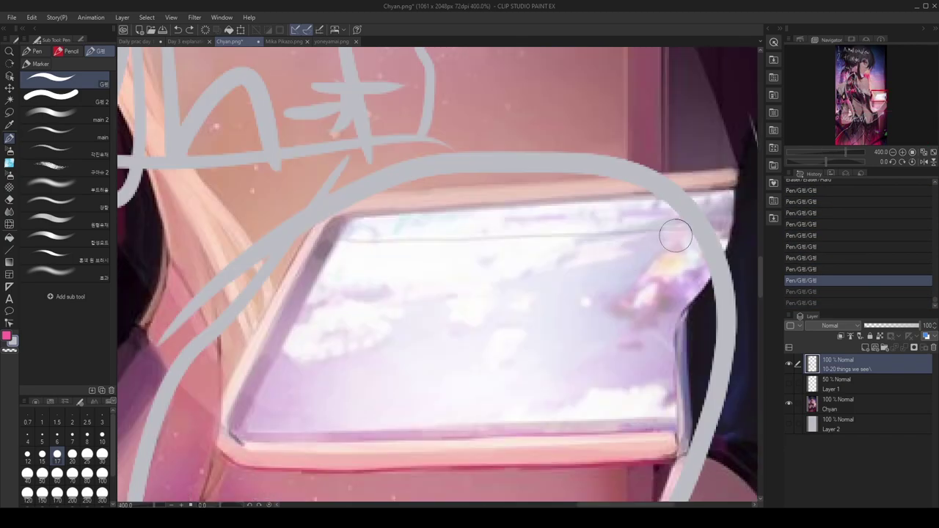
pyautogui.scroll(-3, 719, 213)
pyautogui.moveTo(760, 251); pyautogui.dragTo(759, 187)
pyautogui.scroll(3, 638, 110)
pyautogui.scroll(-3, 454, 241)
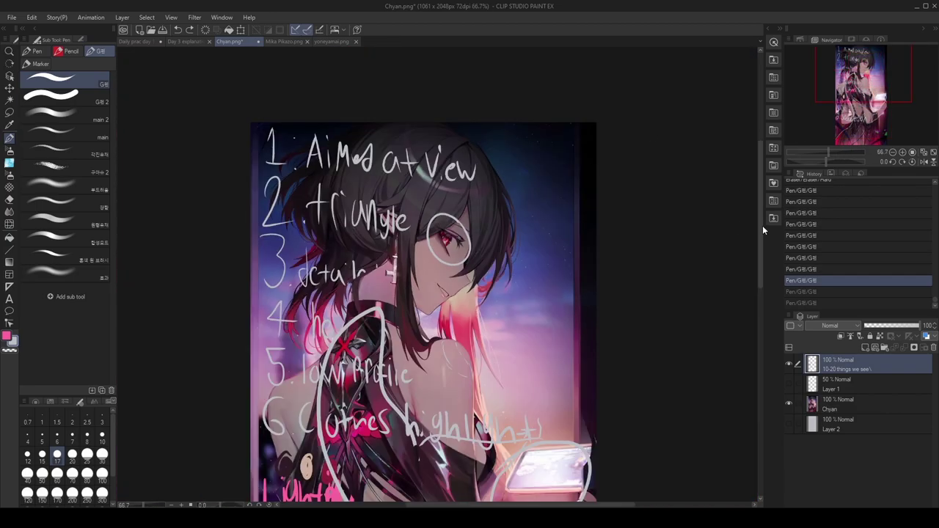
pyautogui.moveTo(761, 225); pyautogui.dragTo(751, 345)
pyautogui.scroll(3, 455, 407)
pyautogui.scroll(-2, 531, 408)
pyautogui.scroll(-1, 531, 407)
pyautogui.scroll(1, 535, 411)
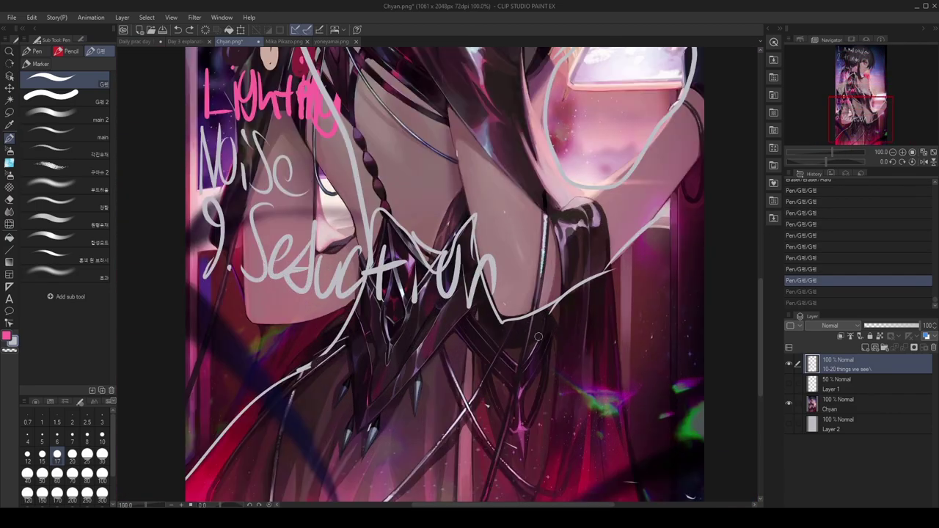
pyautogui.moveTo(590, 368); pyautogui.dragTo(589, 309)
pyautogui.moveTo(520, 504)
pyautogui.mouseDown()
pyautogui.moveTo(506, 505)
pyautogui.moveTo(528, 505)
pyautogui.mouseUp()
pyautogui.scroll(8, 747, 273)
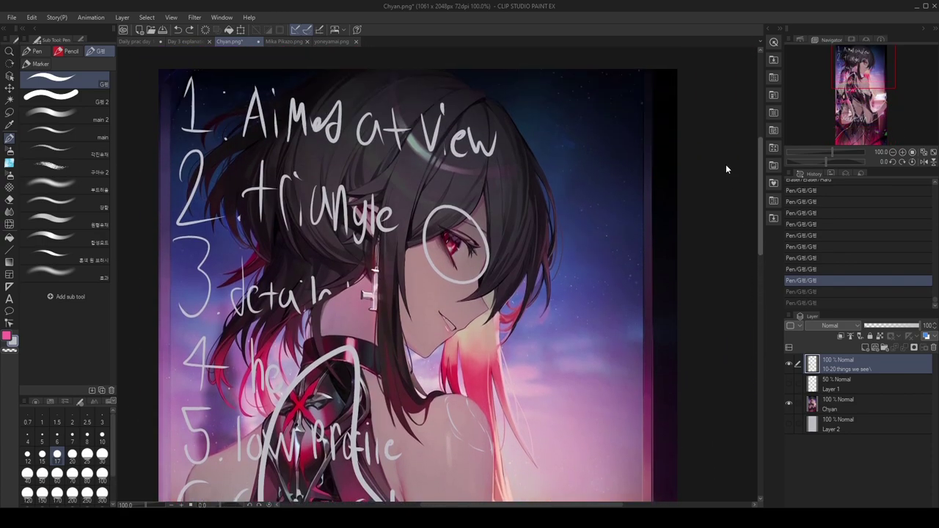
pyautogui.scroll(-1, 726, 164)
pyautogui.hotkey('ctrl', 'y')
pyautogui.hotkey('ctrl', 'y')
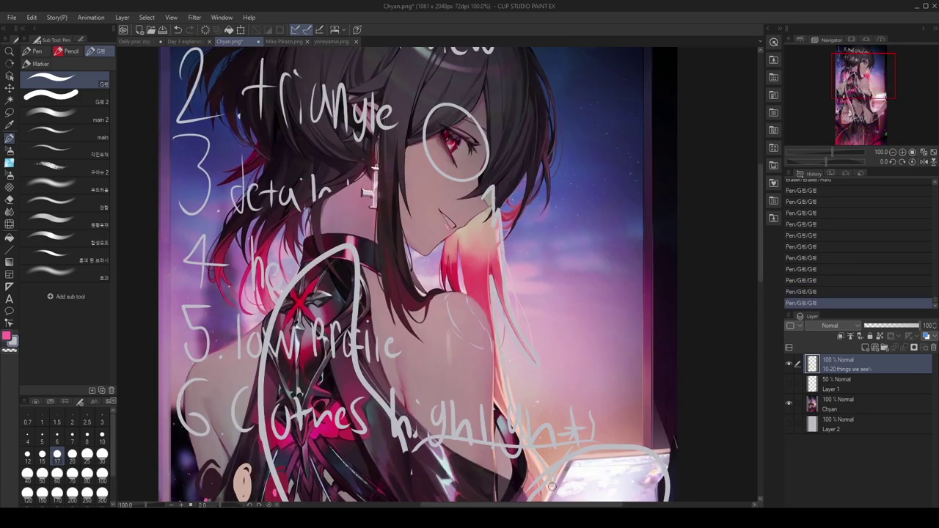
# Outline the glowing pink hair below the chin with grey strokes, cleaning up the edges with the eraser
pyautogui.scroll(-2, 541, 236)
pyautogui.scroll(2, 540, 239)
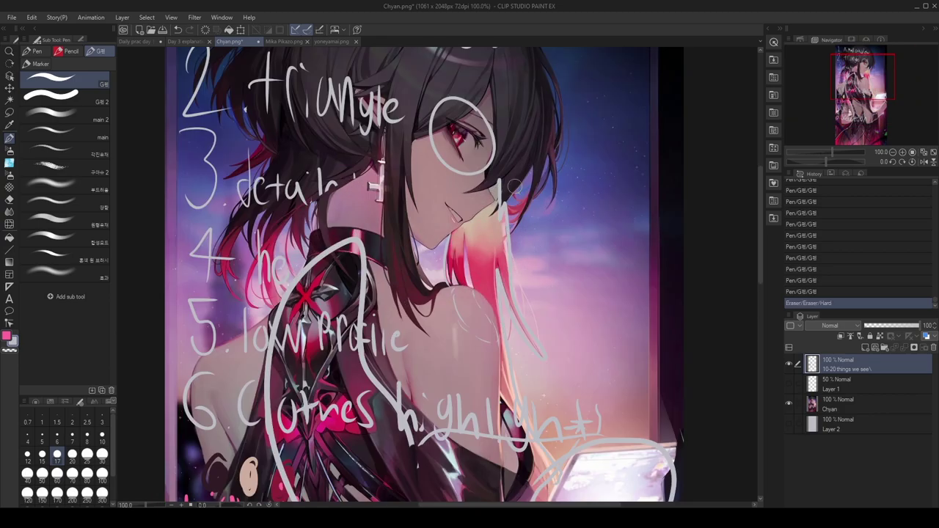
pyautogui.click(516, 185)
pyautogui.scroll(-1, 514, 187)
pyautogui.click(497, 192)
pyautogui.scroll(2, 499, 191)
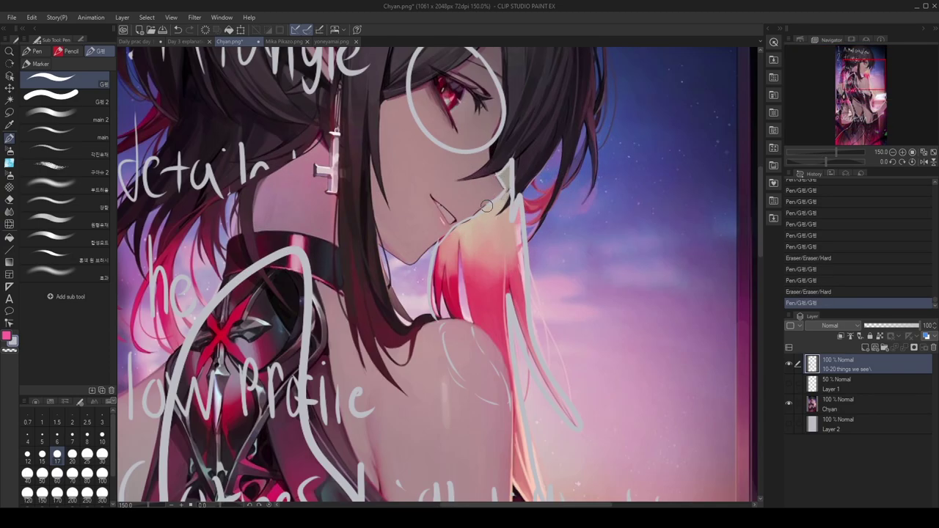
pyautogui.click(496, 199)
pyautogui.scroll(-2, 497, 206)
# Lasso a narrow oval of sky beside the face and copy it from the Chyan layer onto a new layer
pyautogui.press('m')
pyautogui.moveTo(576, 196)
pyautogui.mouseDown()
pyautogui.moveTo(550, 300)
pyautogui.moveTo(579, 199)
pyautogui.mouseUp()
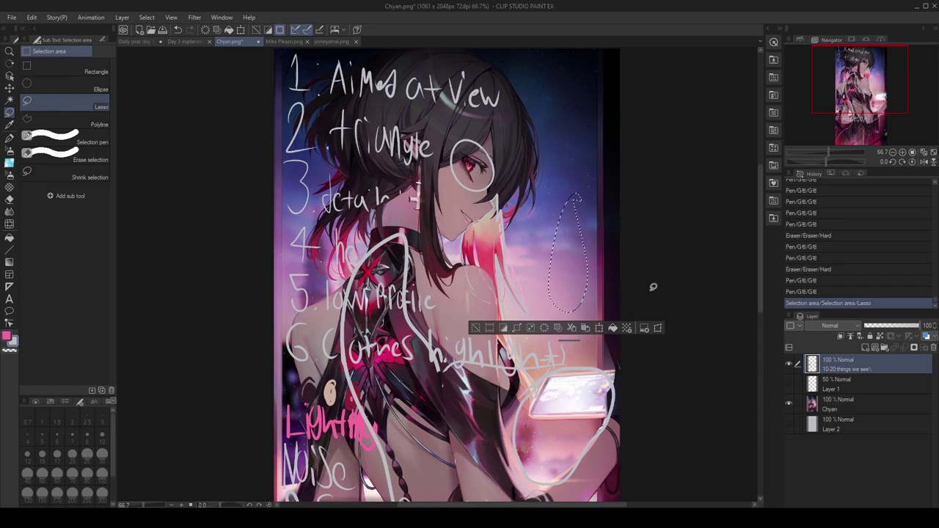
pyautogui.click(838, 408)
pyautogui.hotkey('ctrl', 'c')
pyautogui.hotkey('ctrl', 'v')
# Move and rotate the copied sky patch over the pink hair below the chin and clear the selection
pyautogui.hotkey('ctrl', 't')
pyautogui.moveTo(568, 257)
pyautogui.mouseDown()
pyautogui.moveTo(515, 254)
pyautogui.moveTo(492, 238)
pyautogui.mouseUp()
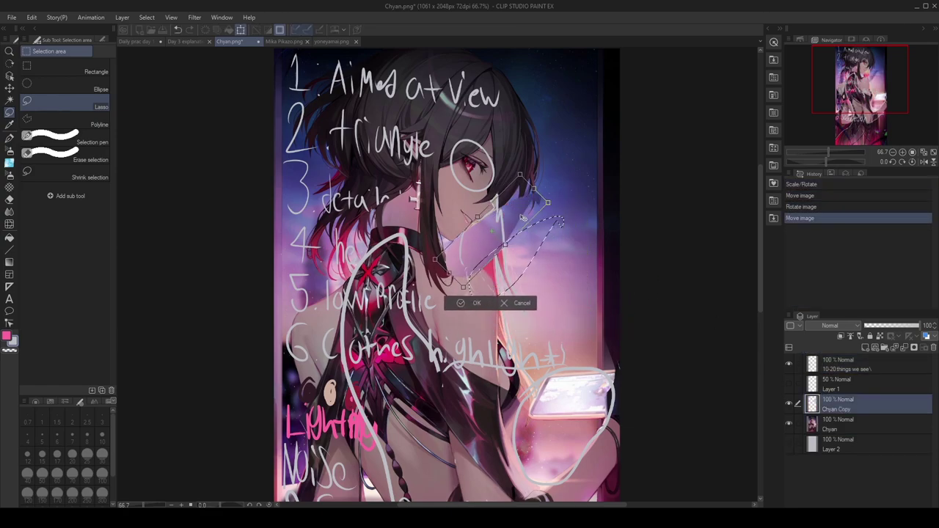
pyautogui.press('Return')
pyautogui.hotkey('ctrl', 'd')
pyautogui.scroll(-2, 528, 386)
pyautogui.scroll(2, 528, 387)
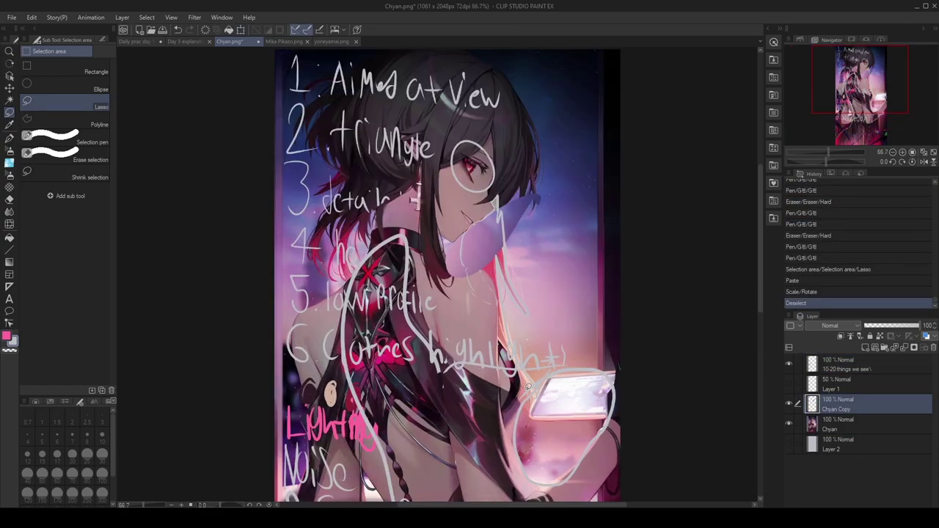
pyautogui.scroll(-2, 528, 387)
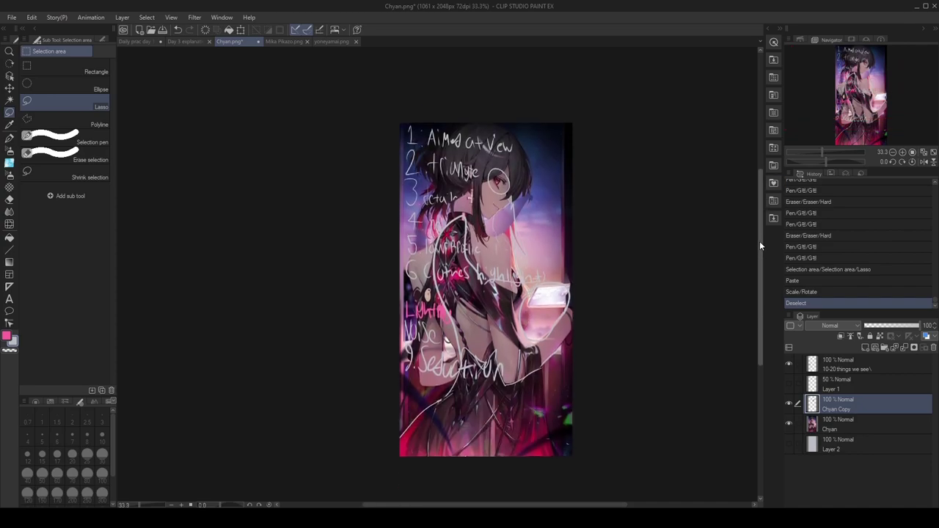
# Undo the pasted sky patch and clear the remaining selection
pyautogui.scroll(1, 760, 238)
pyautogui.hotkey('ctrl', 'z')
pyautogui.hotkey('ctrl', 'z')
pyautogui.hotkey('ctrl', 'z')
pyautogui.hotkey('ctrl', 'd')
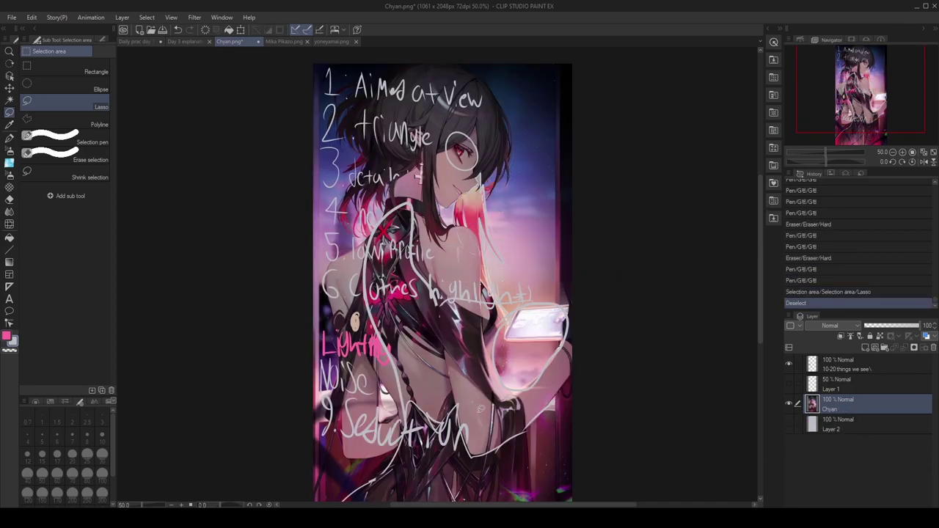
# Mark small areas of the figure with temporary lasso selections, clear them, and hide the "10-20 things we see" layer
pyautogui.moveTo(762, 125); pyautogui.dragTo(741, 238)
pyautogui.moveTo(469, 331)
pyautogui.mouseDown()
pyautogui.moveTo(488, 402)
pyautogui.moveTo(480, 381)
pyautogui.mouseUp()
pyautogui.moveTo(461, 323); pyautogui.dragTo(469, 389)
pyautogui.moveTo(481, 308); pyautogui.dragTo(492, 343)
pyautogui.hotkey('ctrl', 'd')
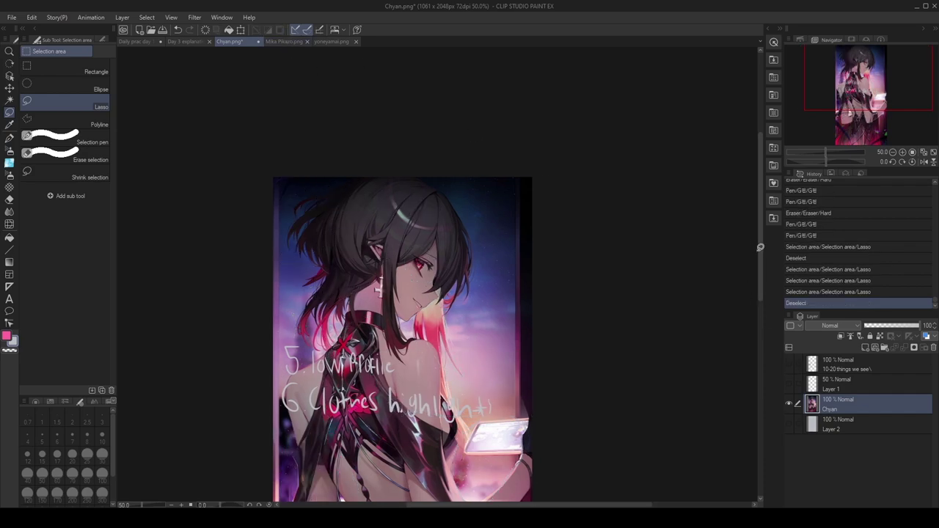
# Examine the illustration with the notes layer hidden, circling one area with a temporary lasso selection
pyautogui.moveTo(759, 247); pyautogui.dragTo(760, 279)
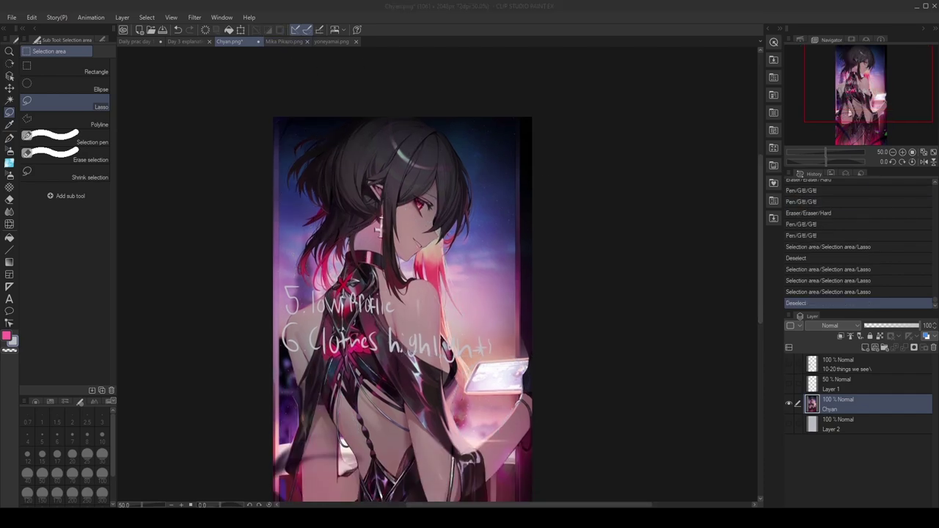
pyautogui.scroll(-1, 613, 348)
pyautogui.scroll(1, 492, 298)
pyautogui.moveTo(762, 233)
pyautogui.mouseDown()
pyautogui.moveTo(761, 272)
pyautogui.moveTo(759, 239)
pyautogui.moveTo(755, 248)
pyautogui.mouseUp()
pyautogui.moveTo(502, 377); pyautogui.dragTo(450, 408)
pyautogui.hotkey('ctrl', 'd')
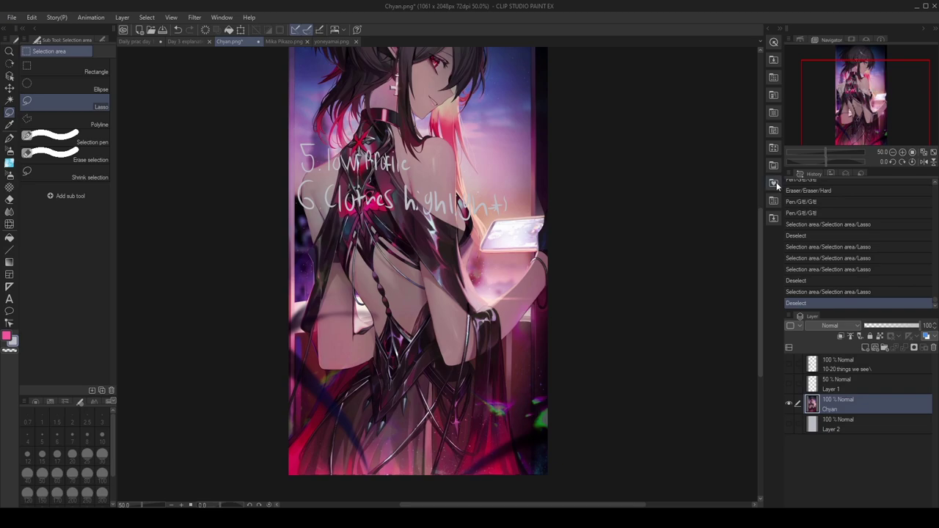
# Turn the Chyan layer greyscale with a Hue/Saturation/Luminosity correction
pyautogui.press('Tab')
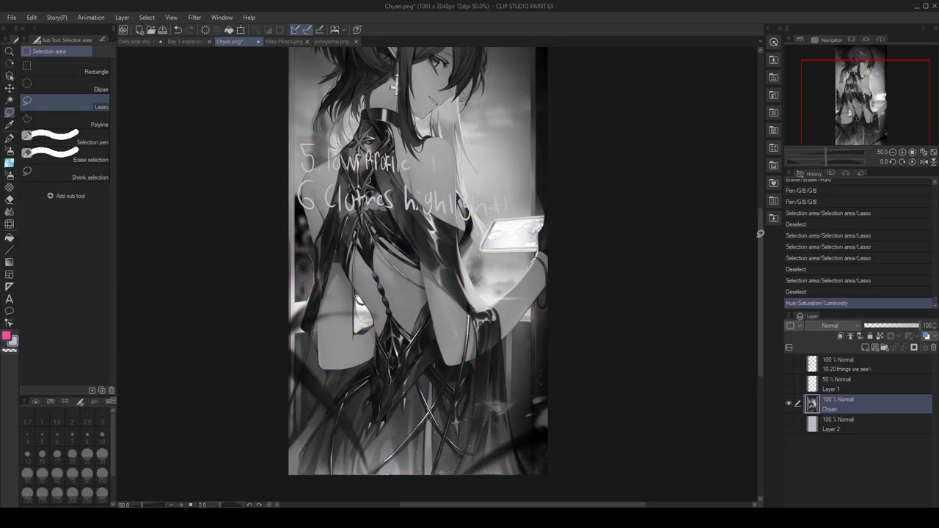
pyautogui.scroll(2, 743, 206)
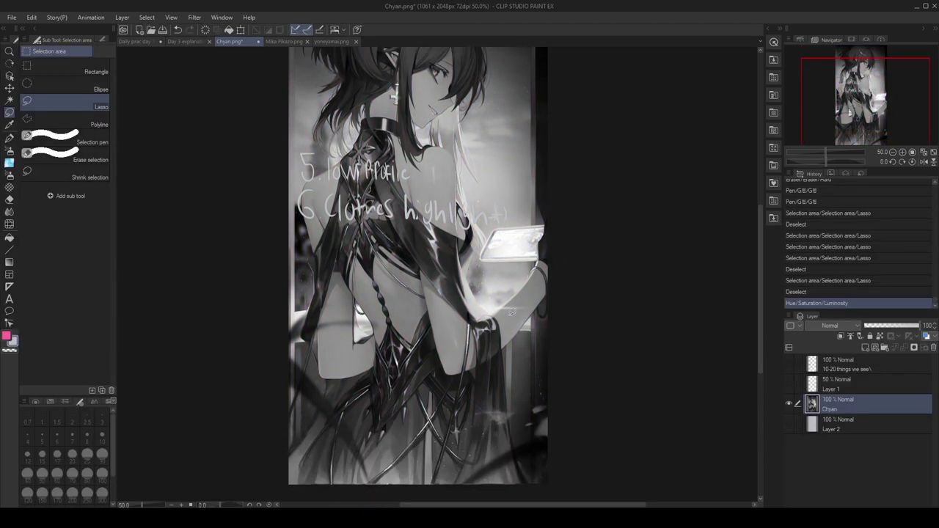
pyautogui.scroll(3, 512, 312)
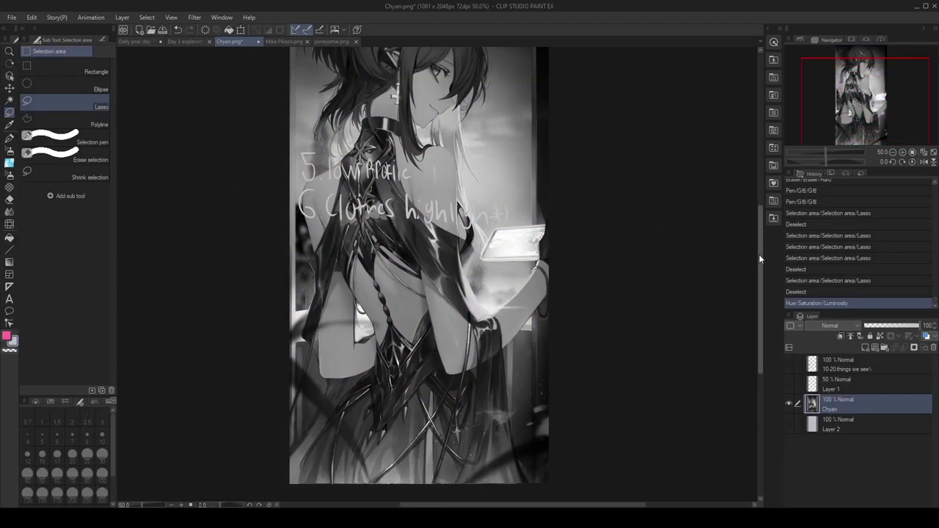
# Circle the skirt's lower left area with a temporary lasso selection, clear it, and switch back to the Pen tool
pyautogui.moveTo(314, 419); pyautogui.dragTo(326, 500)
pyautogui.hotkey('ctrl', 'd')
pyautogui.scroll(1, 570, 269)
pyautogui.moveTo(761, 311); pyautogui.dragTo(733, 242)
pyautogui.click(9, 139)
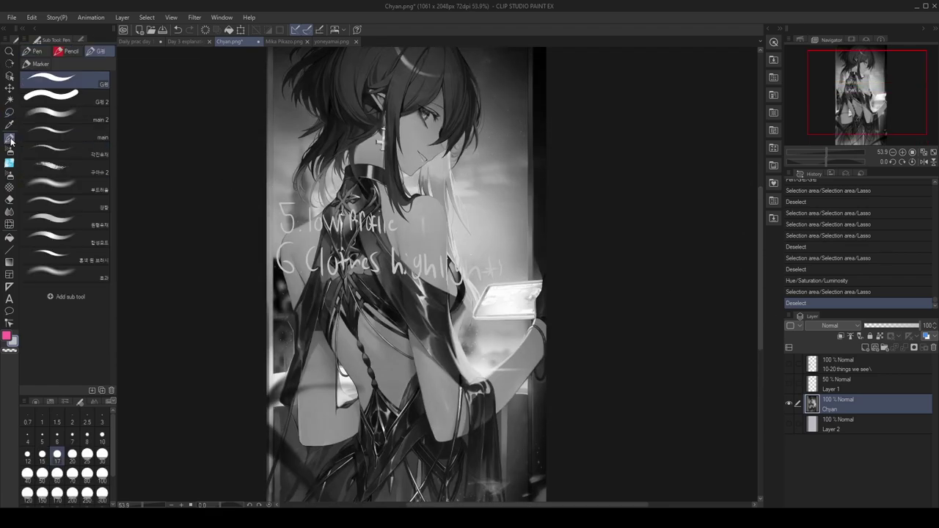
pyautogui.moveTo(261, 126); pyautogui.dragTo(546, 302)
pyautogui.hotkey('ctrl', 'z')
pyautogui.moveTo(270, 184); pyautogui.dragTo(430, 84)
pyautogui.moveTo(441, 75); pyautogui.dragTo(522, 273)
pyautogui.moveTo(471, 140); pyautogui.dragTo(546, 345)
pyautogui.moveTo(760, 244)
pyautogui.mouseDown()
pyautogui.moveTo(760, 268)
pyautogui.moveTo(762, 250)
pyautogui.mouseUp()
pyautogui.hotkey('ctrl', '-')
pyautogui.hotkey('ctrl', '-')
pyautogui.hotkey('ctrl', 'z')
pyautogui.hotkey('ctrl', 'z')
pyautogui.hotkey('ctrl', 'z')
pyautogui.hotkey('ctrl', 'z')
pyautogui.hotkey('ctrl', 'd')
pyautogui.moveTo(333, 224); pyautogui.dragTo(428, 126)
pyautogui.moveTo(446, 176); pyautogui.dragTo(516, 427)
pyautogui.hotkey('ctrl', 'z')
pyautogui.hotkey('ctrl', 'z')
pyautogui.hotkey('ctrl', 'z')
pyautogui.moveTo(440, 162); pyautogui.dragTo(500, 283)
pyautogui.moveTo(499, 283)
pyautogui.mouseDown()
pyautogui.moveTo(504, 295)
pyautogui.moveTo(478, 338)
pyautogui.mouseUp()
pyautogui.moveTo(334, 269)
pyautogui.mouseDown()
pyautogui.moveTo(396, 424)
pyautogui.moveTo(478, 338)
pyautogui.mouseUp()
pyautogui.hotkey('ctrl', 'z')
pyautogui.hotkey('ctrl', 'z')
pyautogui.hotkey('ctrl', 'z')
pyautogui.hotkey('ctrl', 'z')
pyautogui.hotkey('ctrl', 'z')
pyautogui.hotkey('ctrl', 'z')
pyautogui.hotkey('ctrl', 'z')
# Outline a large pink diamond from the figure's head down to the skirt and underline the greyscale illustration's lower edge
pyautogui.moveTo(412, 137)
pyautogui.mouseDown()
pyautogui.moveTo(494, 254)
pyautogui.moveTo(334, 242)
pyautogui.mouseUp()
pyautogui.moveTo(335, 258); pyautogui.dragTo(411, 387)
pyautogui.moveTo(412, 388)
pyautogui.mouseDown()
pyautogui.moveTo(504, 263)
pyautogui.moveTo(413, 399)
pyautogui.mouseUp()
pyautogui.hotkey('ctrl', 'z')
pyautogui.moveTo(410, 383); pyautogui.dragTo(413, 396)
pyautogui.moveTo(429, 428); pyautogui.dragTo(470, 429)
pyautogui.moveTo(459, 430); pyautogui.dragTo(493, 430)
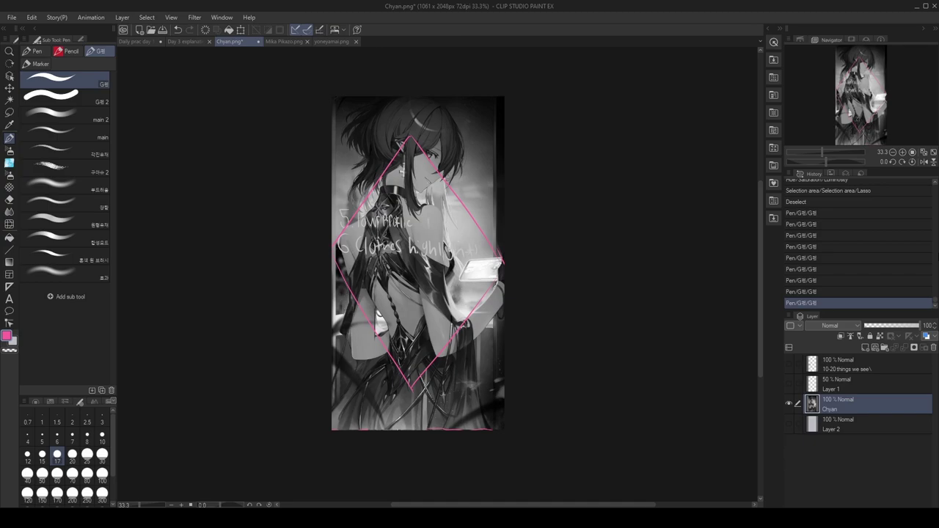
# Add short pink accent strokes along the sleeve's edge and the bright gap beside the bent arm, undoing the last stroke
pyautogui.scroll(3, 442, 294)
pyautogui.scroll(-2, 477, 279)
pyautogui.scroll(3, 470, 205)
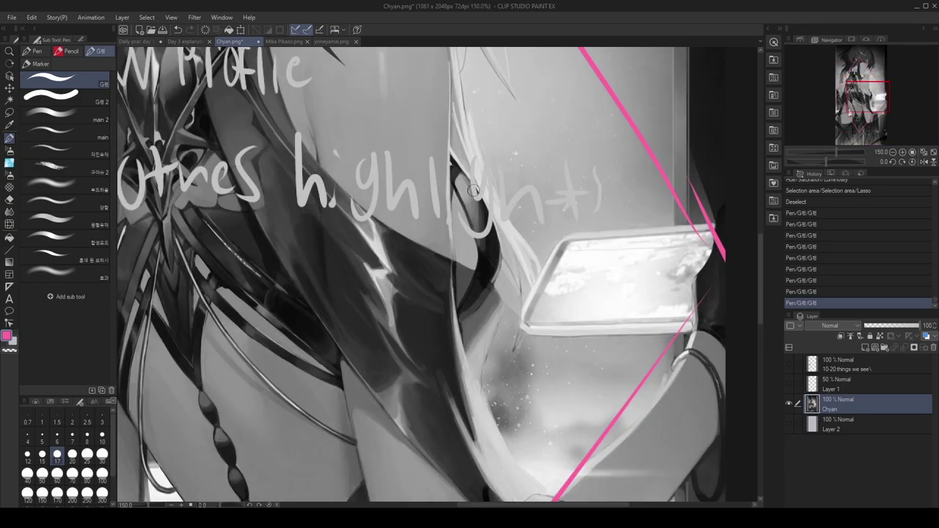
pyautogui.scroll(-2, 482, 221)
pyautogui.moveTo(473, 186); pyautogui.dragTo(480, 219)
pyautogui.moveTo(760, 239); pyautogui.dragTo(715, 265)
pyautogui.moveTo(335, 251); pyautogui.dragTo(332, 291)
pyautogui.scroll(-1, 482, 277)
pyautogui.scroll(1, 511, 279)
pyautogui.moveTo(460, 159); pyautogui.dragTo(462, 210)
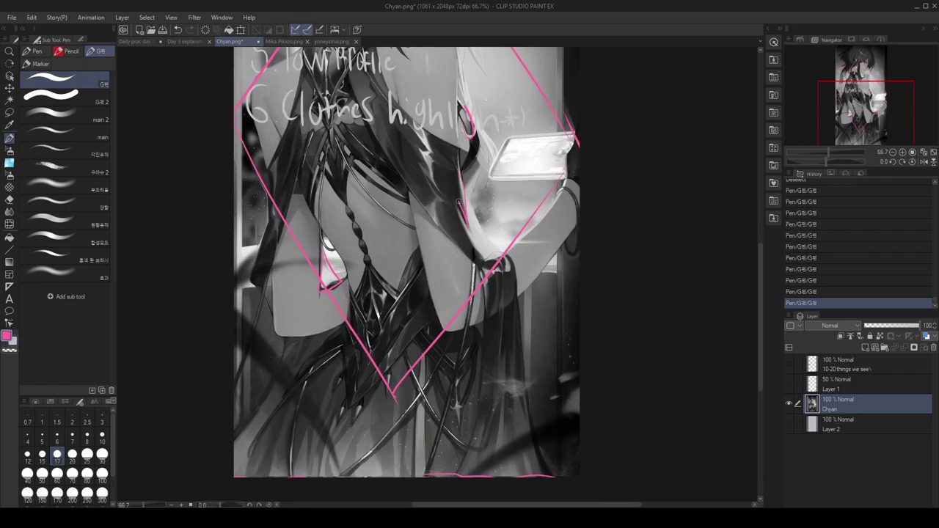
pyautogui.hotkey('ctrl', 'z')
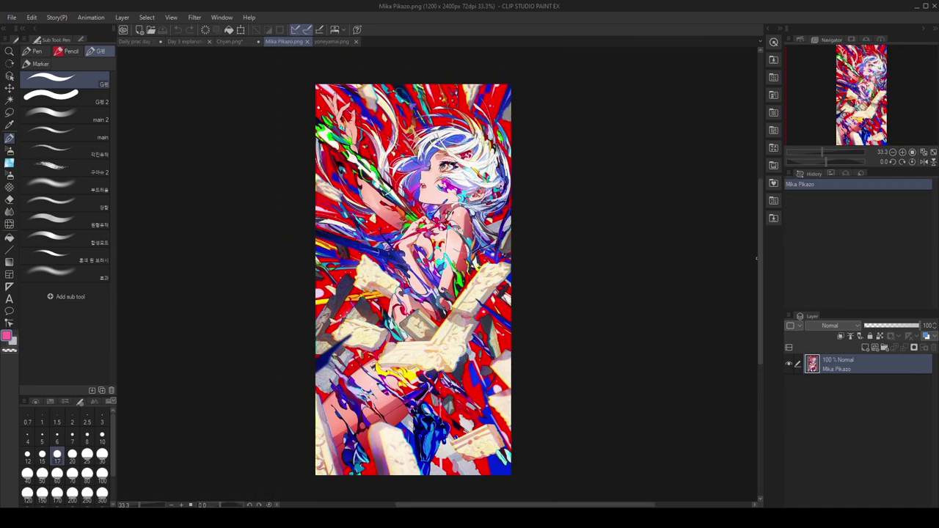
# Move the Mika Pikazo artwork to the left edge of the widened 3400 x 2400 px canvas and add a grey-filled layer beneath it
pyautogui.hotkey('ctrl', 't')
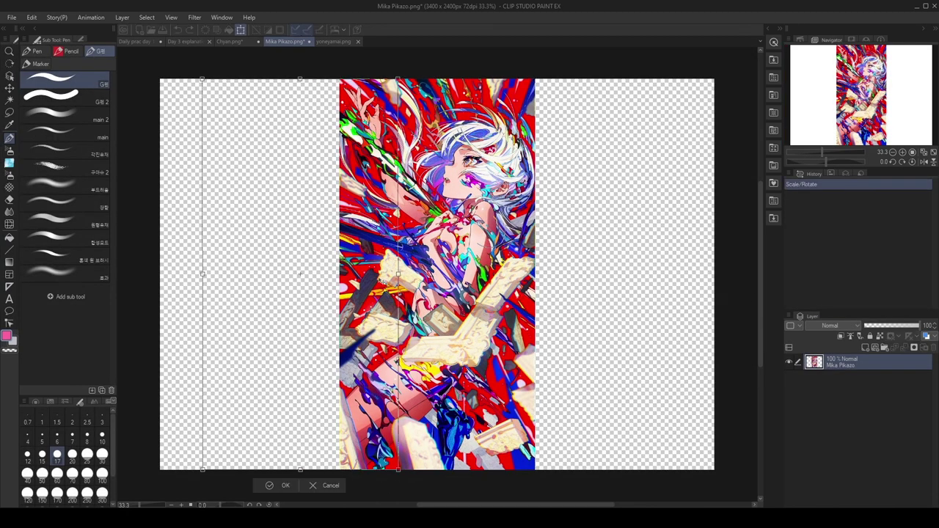
pyautogui.click(865, 347)
pyautogui.moveTo(863, 361); pyautogui.dragTo(862, 382)
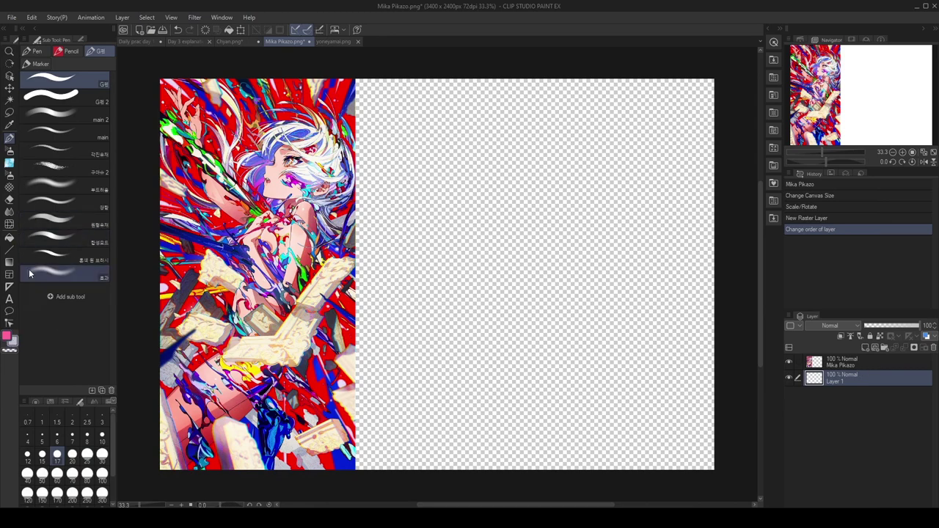
pyautogui.hotkey('alt', 'BackSpace')
# Set the drawing colour to black and add a new empty raster layer above the Mika Pikazo layer
pyautogui.doubleClick(15, 342)
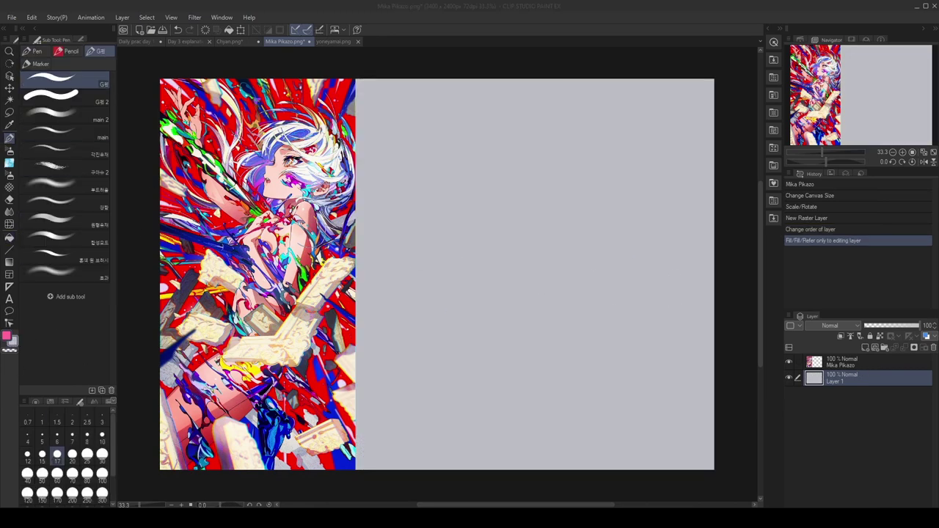
pyautogui.click(864, 348)
pyautogui.moveTo(877, 378); pyautogui.dragTo(897, 355)
pyautogui.click(839, 360)
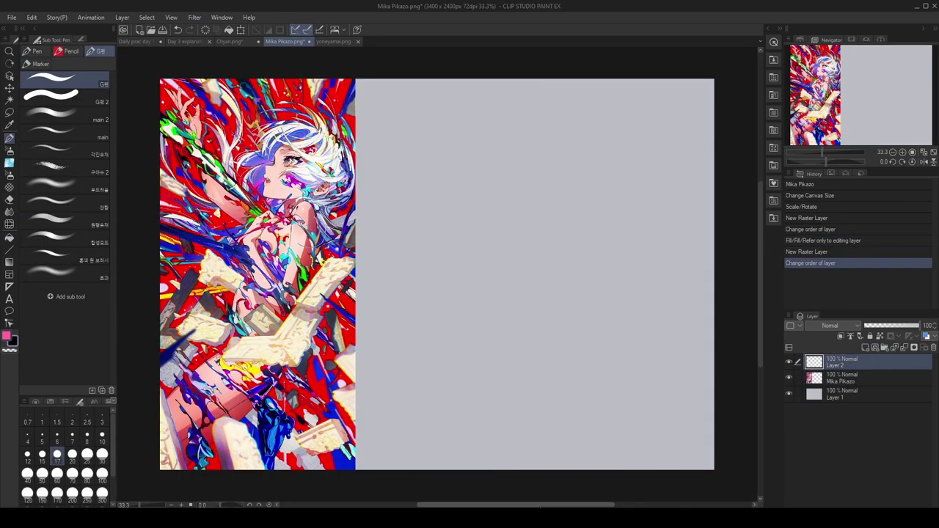
# Lower the Mika Pikazo layer's opacity to 58% and make the empty layer above it active
pyautogui.hscroll(-4, 440, 277)
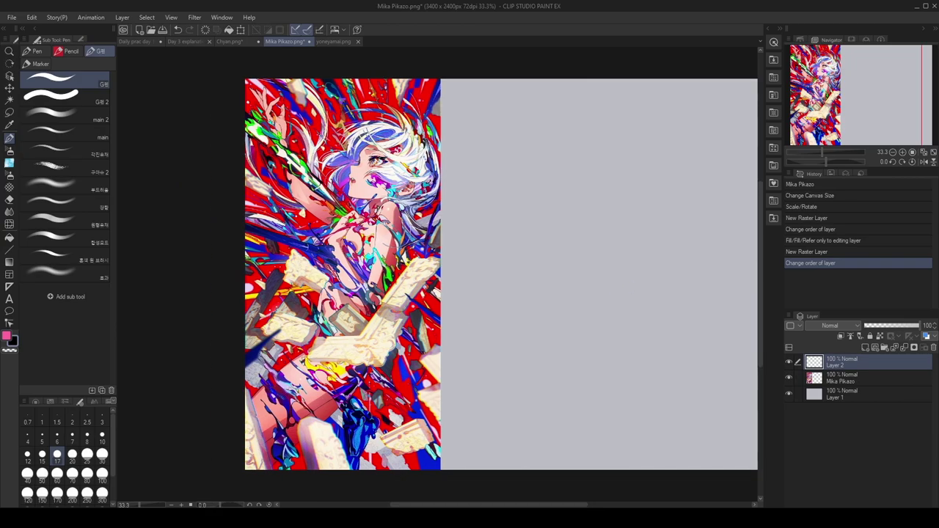
pyautogui.click(877, 377)
pyautogui.click(896, 325)
pyautogui.click(875, 363)
pyautogui.scroll(3, 373, 160)
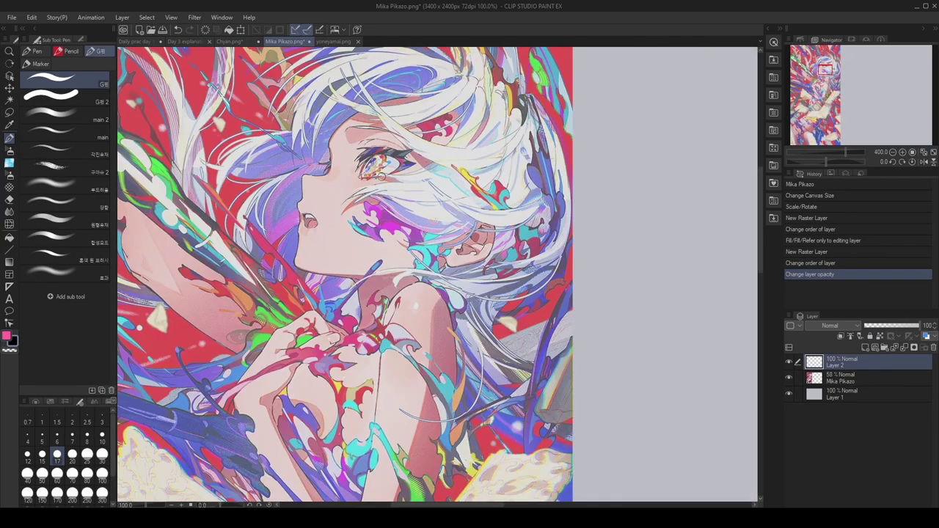
pyautogui.scroll(-3, 380, 181)
pyautogui.moveTo(300, 260); pyautogui.dragTo(249, 348)
pyautogui.moveTo(434, 260); pyautogui.dragTo(482, 342)
pyautogui.moveTo(477, 337); pyautogui.dragTo(544, 467)
pyautogui.moveTo(299, 261)
pyautogui.mouseDown()
pyautogui.moveTo(319, 242)
pyautogui.moveTo(288, 261)
pyautogui.moveTo(311, 482)
pyautogui.mouseUp()
pyautogui.hotkey('ctrl', 'z')
pyautogui.hotkey('ctrl', 'z')
pyautogui.hotkey('ctrl', 'z')
pyautogui.hotkey('ctrl', 'z')
pyautogui.hotkey('ctrl', 'z')
pyautogui.hotkey('ctrl', 'z')
pyautogui.hotkey('ctrl', 'z')
# Outline the composition's tilted four-sided shape with straight black lines around the girl and the rubble
pyautogui.moveTo(271, 236)
pyautogui.mouseDown()
pyautogui.moveTo(272, 461)
pyautogui.moveTo(444, 387)
pyautogui.moveTo(401, 148)
pyautogui.mouseUp()
pyautogui.moveTo(410, 139); pyautogui.dragTo(450, 417)
pyautogui.hotkey('ctrl', 'z')
pyautogui.moveTo(454, 180); pyautogui.dragTo(446, 387)
pyautogui.hotkey('ctrl', 'z')
pyautogui.moveTo(407, 151); pyautogui.dragTo(454, 395)
pyautogui.hotkey('ctrl', 'z')
pyautogui.hotkey('ctrl', 'z')
pyautogui.hotkey('ctrl', 'z')
pyautogui.hotkey('ctrl', 'z')
pyautogui.moveTo(271, 245)
pyautogui.mouseDown()
pyautogui.moveTo(269, 423)
pyautogui.moveTo(443, 362)
pyautogui.mouseUp()
pyautogui.moveTo(270, 243)
pyautogui.mouseDown()
pyautogui.moveTo(393, 150)
pyautogui.moveTo(445, 362)
pyautogui.mouseUp()
pyautogui.hotkey('ctrl', 'z')
pyautogui.moveTo(442, 362); pyautogui.dragTo(435, 284)
pyautogui.moveTo(410, 140); pyautogui.dragTo(438, 288)
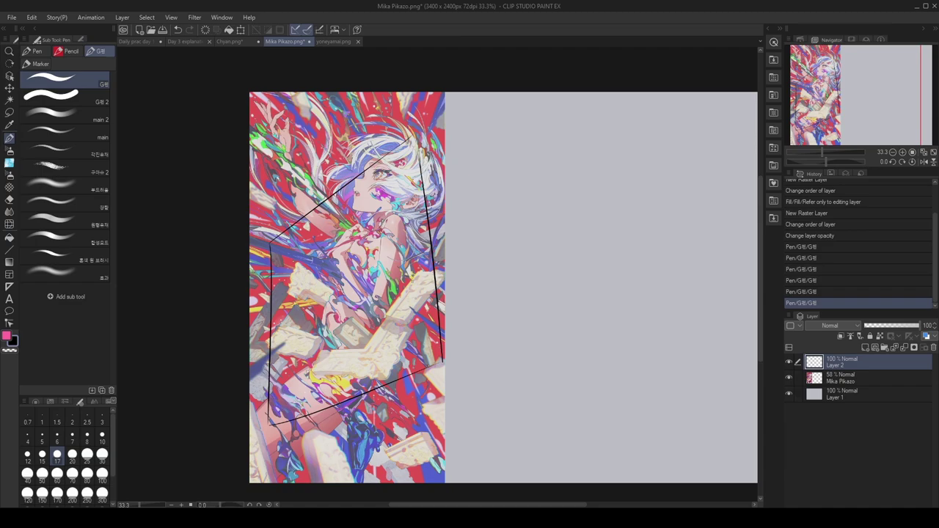
# Handwrite the heading "10-20" with "Prac" below it on the grey area beside the Mika Pikazo illustration
pyautogui.moveTo(457, 102); pyautogui.dragTo(461, 95)
pyautogui.moveTo(461, 95); pyautogui.dragTo(460, 122)
pyautogui.moveTo(455, 123)
pyautogui.mouseDown()
pyautogui.moveTo(469, 123)
pyautogui.moveTo(479, 97)
pyautogui.mouseUp()
pyautogui.moveTo(490, 111); pyautogui.dragTo(500, 111)
pyautogui.moveTo(509, 107); pyautogui.dragTo(525, 124)
pyautogui.moveTo(536, 102); pyautogui.dragTo(538, 103)
pyautogui.moveTo(457, 132); pyautogui.dragTo(456, 156)
pyautogui.moveTo(458, 133); pyautogui.dragTo(461, 145)
pyautogui.moveTo(467, 144); pyautogui.dragTo(473, 144)
# Handwrite the note "diamonst : flashiness" on the line under the practice heading
pyautogui.moveTo(478, 145); pyautogui.dragTo(488, 192)
pyautogui.moveTo(485, 181)
pyautogui.mouseDown()
pyautogui.moveTo(506, 192)
pyautogui.moveTo(573, 174)
pyautogui.mouseUp()
pyautogui.moveTo(580, 167); pyautogui.dragTo(578, 189)
pyautogui.moveTo(590, 174); pyautogui.dragTo(594, 185)
pyautogui.moveTo(601, 172); pyautogui.dragTo(631, 184)
pyautogui.moveTo(633, 177); pyautogui.dragTo(640, 182)
pyautogui.moveTo(648, 166); pyautogui.dragTo(643, 182)
pyautogui.moveTo(659, 162); pyautogui.dragTo(659, 179)
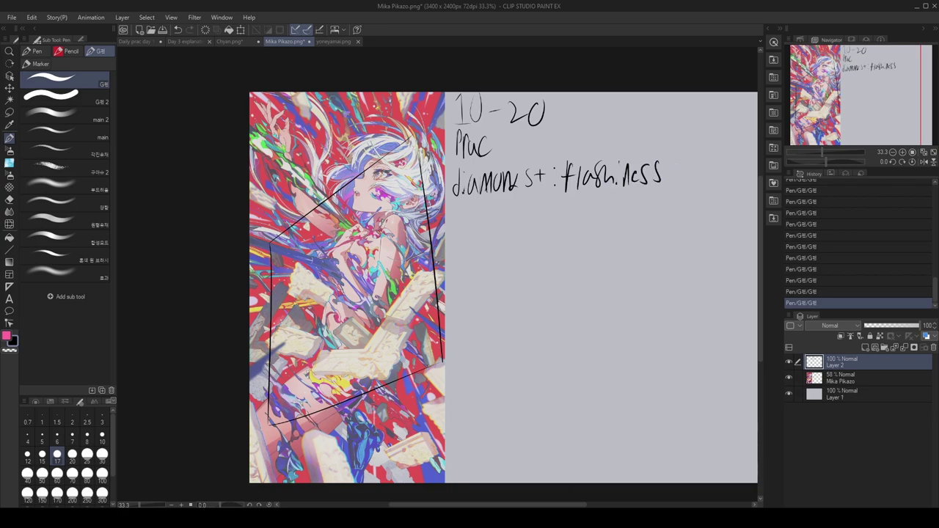
# Lasso the black construction lines over the illustration, delete them, and clear the selection
pyautogui.press('m')
pyautogui.moveTo(206, 103); pyautogui.dragTo(440, 125)
pyautogui.press('Delete')
pyautogui.hotkey('ctrl', 'd')
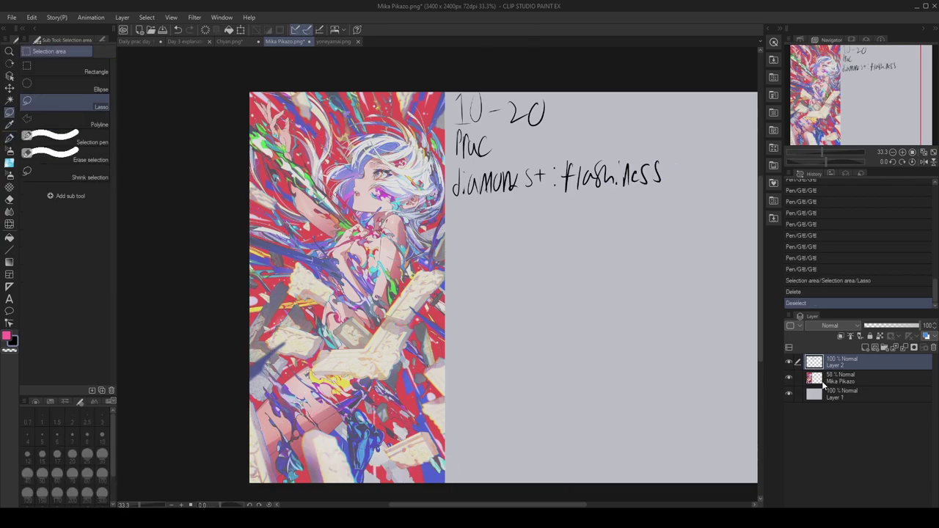
# Set the Mika Pikazo layer's opacity to 100% and switch back to the Pen tool
pyautogui.click(840, 379)
pyautogui.click(918, 326)
pyautogui.press('p')
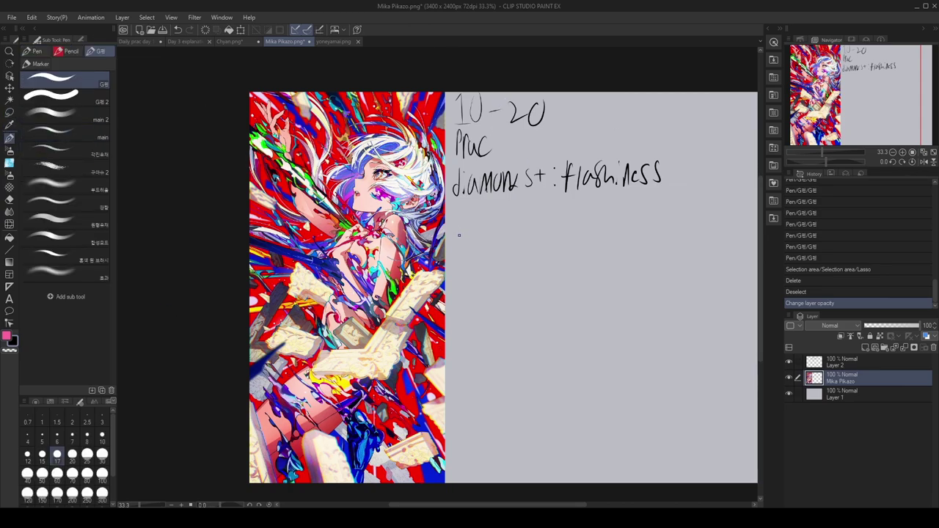
# Try pen strokes around the pale rubble slabs in the illustration's lower half, then undo them
pyautogui.moveTo(302, 366)
pyautogui.mouseDown()
pyautogui.moveTo(392, 373)
pyautogui.moveTo(352, 386)
pyautogui.mouseUp()
pyautogui.hotkey('ctrl', 'z')
pyautogui.moveTo(388, 380); pyautogui.dragTo(409, 349)
pyautogui.hotkey('ctrl', 'z')
pyautogui.hotkey('ctrl', 'z')
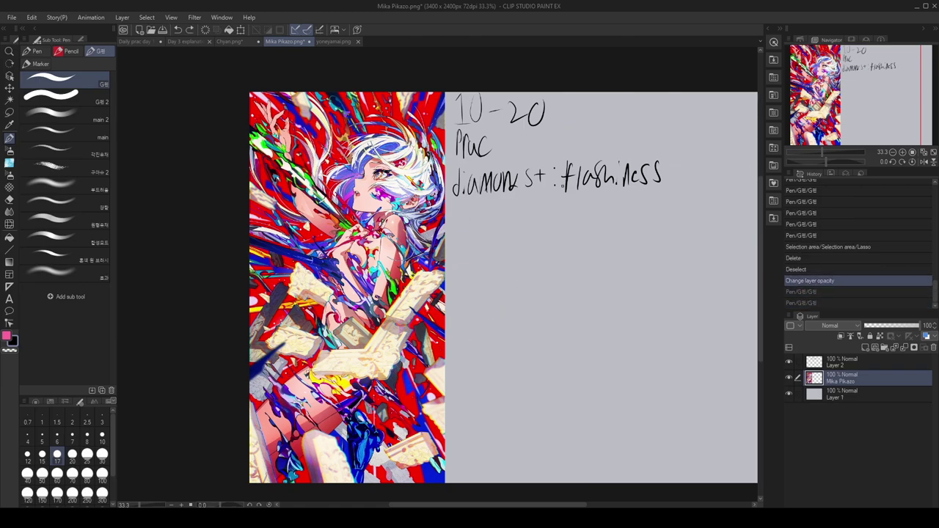
pyautogui.moveTo(473, 210); pyautogui.dragTo(456, 235)
pyautogui.moveTo(480, 209); pyautogui.dragTo(490, 239)
pyautogui.moveTo(503, 239); pyautogui.dragTo(545, 238)
pyautogui.moveTo(555, 220)
pyautogui.mouseDown()
pyautogui.moveTo(550, 236)
pyautogui.moveTo(565, 236)
pyautogui.mouseUp()
pyautogui.moveTo(581, 238)
pyautogui.mouseDown()
pyautogui.moveTo(591, 213)
pyautogui.moveTo(603, 238)
pyautogui.mouseUp()
pyautogui.hotkey('ctrl', 'z')
pyautogui.hotkey('ctrl', 'z')
pyautogui.hotkey('ctrl', 'z')
pyautogui.hotkey('ctrl', 'z')
pyautogui.hotkey('ctrl', 'z')
pyautogui.hotkey('ctrl', 'z')
pyautogui.hotkey('ctrl', 'z')
pyautogui.hotkey('ctrl', 'z')
pyautogui.hotkey('ctrl', 'z')
pyautogui.hotkey('ctrl', 'z')
pyautogui.hotkey('ctrl', 'z')
pyautogui.hotkey('ctrl', 'z')
pyautogui.hotkey('ctrl', 'z')
pyautogui.hotkey('ctrl', 'z')
# Handwrite another observation on the line beneath the flashiness note
pyautogui.moveTo(459, 212)
pyautogui.mouseDown()
pyautogui.moveTo(460, 238)
pyautogui.moveTo(476, 224)
pyautogui.mouseUp()
pyautogui.moveTo(486, 223); pyautogui.dragTo(488, 239)
pyautogui.moveTo(500, 222)
pyautogui.mouseDown()
pyautogui.moveTo(493, 242)
pyautogui.moveTo(520, 238)
pyautogui.mouseUp()
pyautogui.moveTo(539, 215); pyautogui.dragTo(529, 240)
pyautogui.moveTo(545, 214); pyautogui.dragTo(545, 233)
pyautogui.click(576, 221)
pyautogui.click(577, 236)
pyautogui.moveTo(595, 218); pyautogui.dragTo(595, 240)
pyautogui.moveTo(603, 225); pyautogui.dragTo(603, 240)
pyautogui.moveTo(610, 214); pyautogui.dragTo(621, 244)
pyautogui.moveTo(625, 207); pyautogui.dragTo(631, 237)
pyautogui.moveTo(632, 213); pyautogui.dragTo(640, 220)
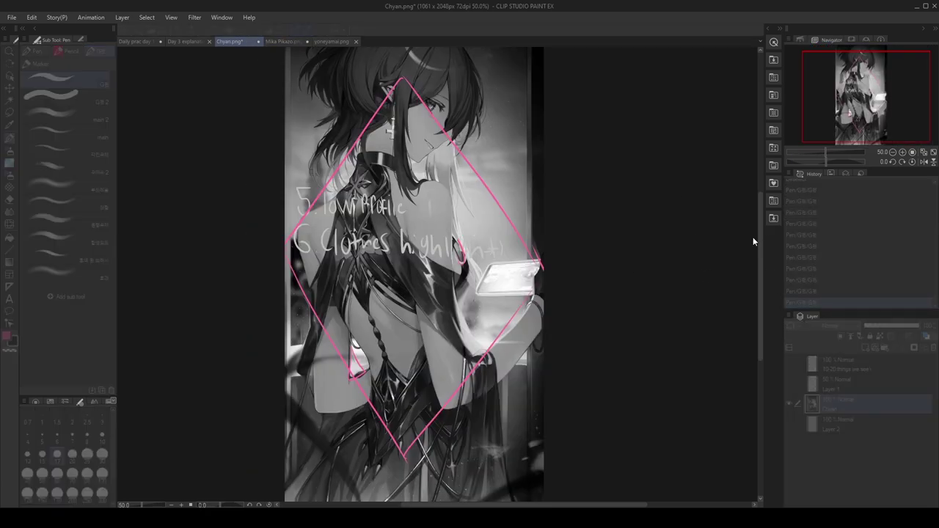
# Undo the greyscale conversion and earlier edits on the Chyan document, and set the Chyan layer's opacity to 100%
pyautogui.hotkey('ctrl', 'z')
pyautogui.hotkey('ctrl', 'z')
pyautogui.hotkey('ctrl', 'z')
pyautogui.hotkey('ctrl', 'z')
pyautogui.hotkey('ctrl', 'z')
pyautogui.hotkey('ctrl', 'z')
pyautogui.hotkey('ctrl', 'z')
pyautogui.hotkey('ctrl', 'z')
pyautogui.hotkey('ctrl', 'z')
pyautogui.hotkey('ctrl', 'z')
pyautogui.hotkey('ctrl', 'z')
pyautogui.hotkey('ctrl', 'z')
pyautogui.hotkey('ctrl', 'z')
pyautogui.hotkey('ctrl', 'z')
pyautogui.hotkey('ctrl', 'z')
pyautogui.hotkey('ctrl', 'z')
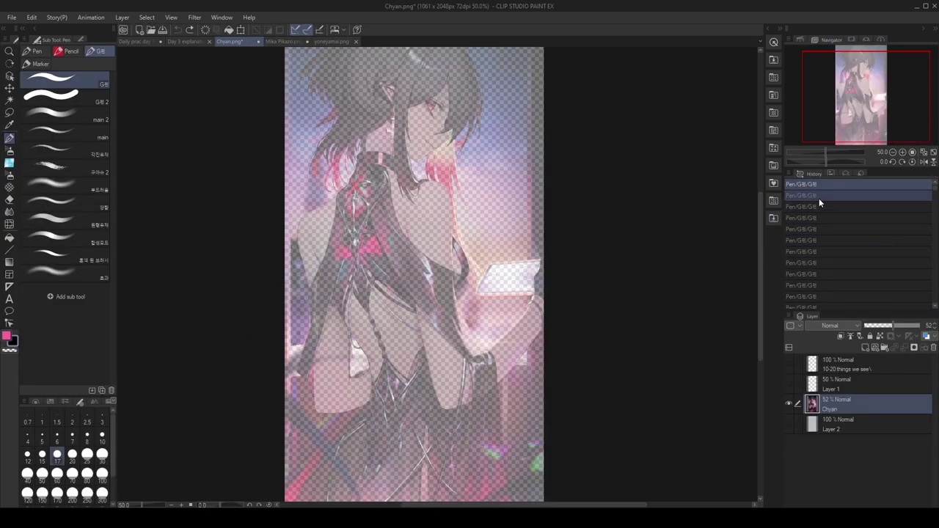
pyautogui.click(815, 198)
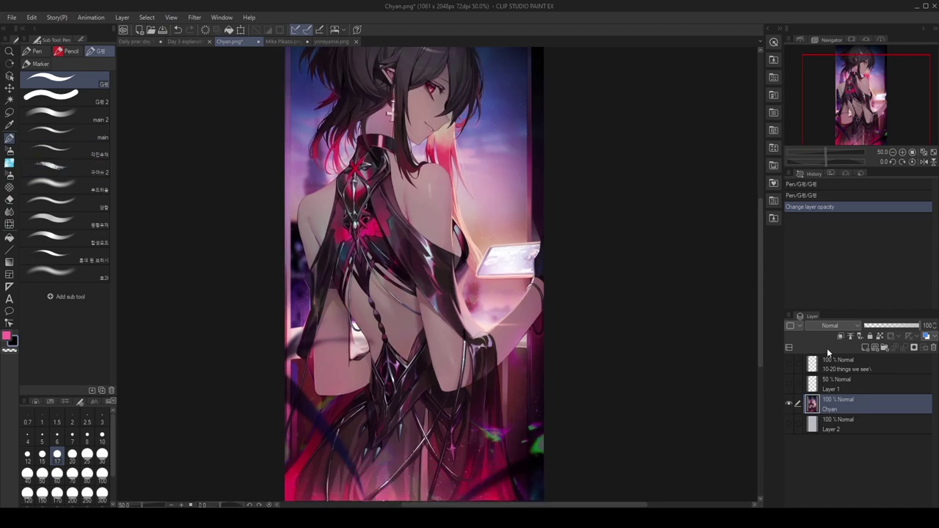
# Delete the 50% opacity Layer 1 and add a new raster layer above the Chyan layer
pyautogui.click(842, 389)
pyautogui.click(934, 350)
pyautogui.click(865, 347)
# Try pink pen strokes sloping down both sides of the figure's torso, then undo them
pyautogui.moveTo(364, 163)
pyautogui.mouseDown()
pyautogui.moveTo(295, 279)
pyautogui.moveTo(491, 364)
pyautogui.mouseUp()
pyautogui.hotkey('ctrl', 'z')
pyautogui.hotkey('ctrl', 'z')
pyautogui.click(6, 336)
pyautogui.moveTo(357, 187); pyautogui.dragTo(285, 286)
pyautogui.moveTo(403, 189); pyautogui.dragTo(537, 418)
pyautogui.hotkey('ctrl', 'z')
pyautogui.hotkey('ctrl', 'z')
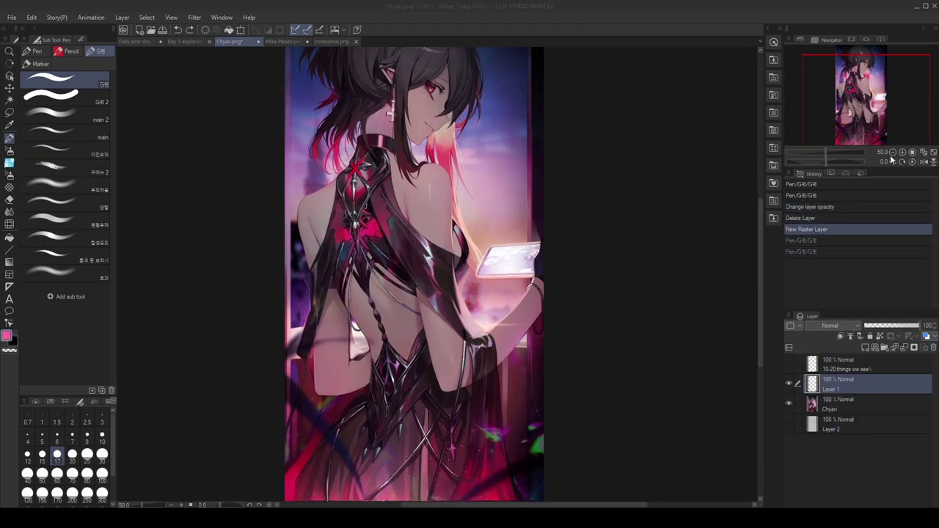
# Pick a grey-blue from the color set and draw flow lines from the head past both arms, with an arrow mark near the tablet
pyautogui.click(102, 402)
pyautogui.click(44, 402)
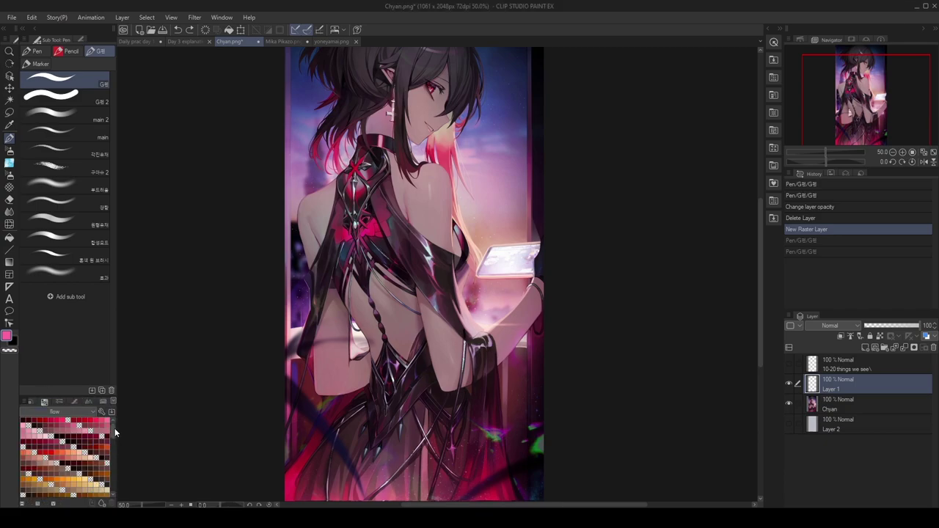
pyautogui.moveTo(112, 433); pyautogui.dragTo(113, 475)
pyautogui.click(96, 426)
pyautogui.moveTo(415, 71)
pyautogui.mouseDown()
pyautogui.moveTo(544, 339)
pyautogui.moveTo(284, 292)
pyautogui.mouseUp()
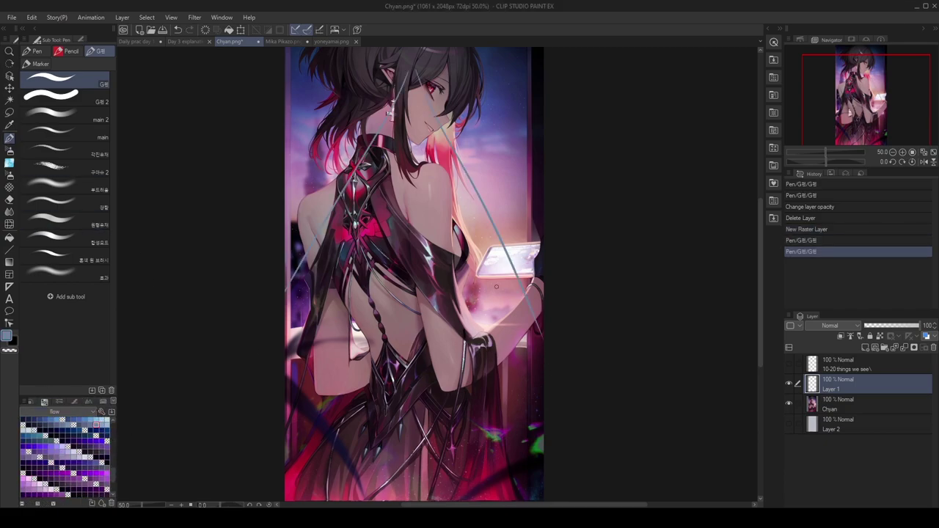
pyautogui.moveTo(492, 294); pyautogui.dragTo(471, 276)
pyautogui.moveTo(471, 276); pyautogui.dragTo(471, 289)
pyautogui.moveTo(470, 275); pyautogui.dragTo(483, 274)
# Draw grey-blue flow lines down both sides of the skirt and a curved line arching across the waist toward both arms
pyautogui.moveTo(321, 437); pyautogui.dragTo(308, 501)
pyautogui.moveTo(350, 412); pyautogui.dragTo(308, 484)
pyautogui.moveTo(468, 409)
pyautogui.mouseDown()
pyautogui.moveTo(489, 500)
pyautogui.moveTo(487, 455)
pyautogui.mouseUp()
pyautogui.moveTo(480, 436); pyautogui.dragTo(497, 499)
pyautogui.moveTo(382, 314); pyautogui.dragTo(518, 376)
pyautogui.moveTo(408, 311); pyautogui.dragTo(285, 413)
# Draw arrow strokes converging on the collar and undo the last extra strokes
pyautogui.scroll(1, 442, 406)
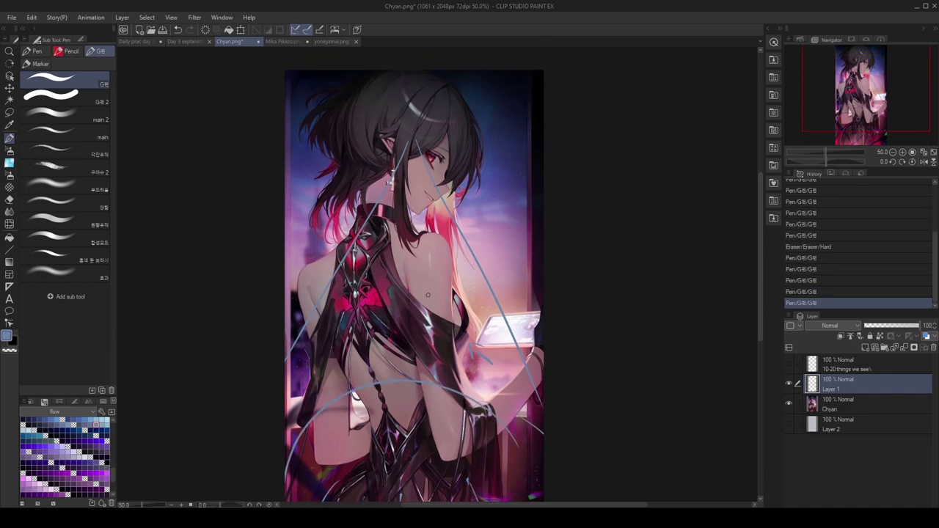
pyautogui.moveTo(376, 176)
pyautogui.mouseDown()
pyautogui.moveTo(364, 240)
pyautogui.moveTo(394, 231)
pyautogui.mouseUp()
pyautogui.moveTo(358, 197); pyautogui.dragTo(399, 220)
pyautogui.hotkey('ctrl', 'z')
pyautogui.hotkey('ctrl', 'z')
pyautogui.hotkey('ctrl', 'z')
pyautogui.hotkey('ctrl', 'z')
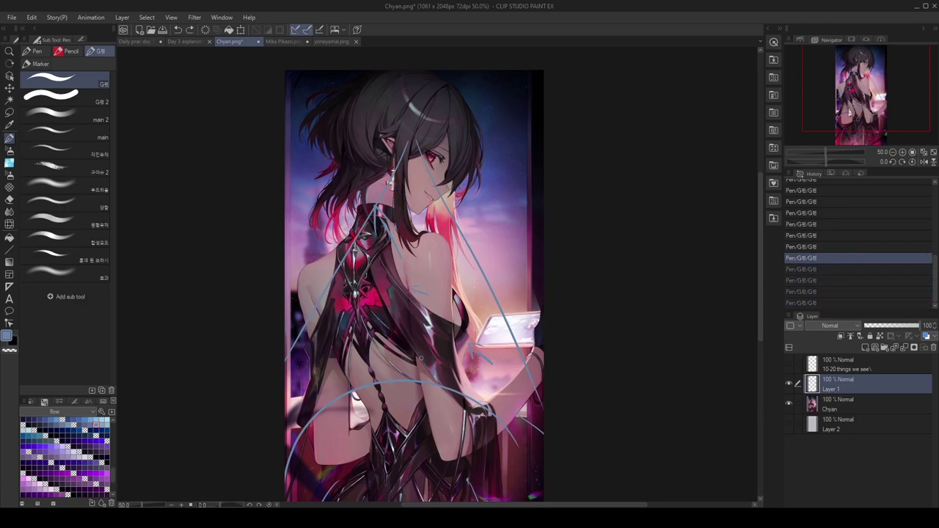
# Try a small arrow mark beside the face, and compare the drawing around the face and collar by undoing and redoing strokes
pyautogui.click(438, 160)
pyautogui.scroll(3, 444, 162)
pyautogui.scroll(-2, 433, 165)
pyautogui.scroll(2, 418, 172)
pyautogui.scroll(-1, 454, 224)
pyautogui.scroll(-3, 473, 265)
pyautogui.scroll(3, 471, 264)
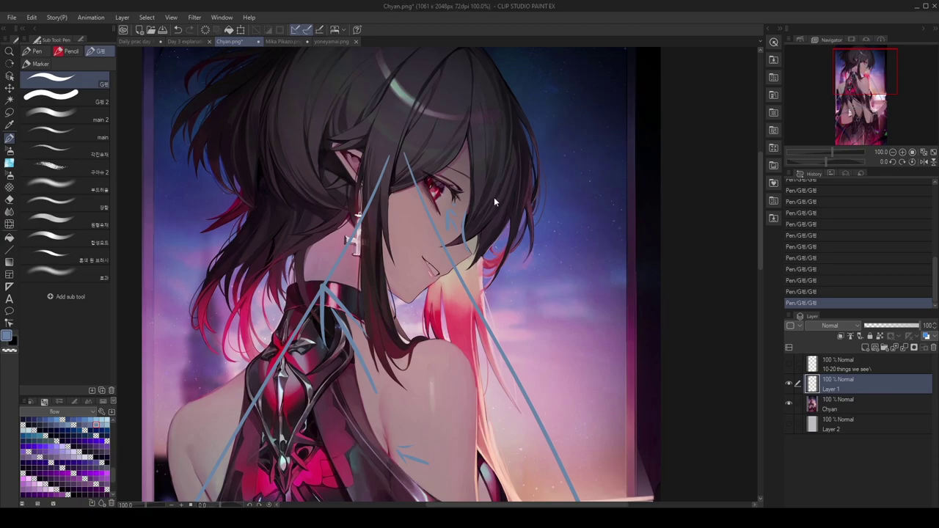
pyautogui.hotkey('ctrl', 'z')
pyautogui.hotkey('ctrl', 'z')
pyautogui.hotkey('ctrl', 'z')
pyautogui.hotkey('ctrl', 'z')
pyautogui.scroll(-1, 490, 204)
pyautogui.scroll(2, 490, 204)
pyautogui.hotkey('ctrl', 'y')
pyautogui.hotkey('ctrl', 'y')
pyautogui.hotkey('ctrl', 'y')
pyautogui.hotkey('ctrl', 'y')
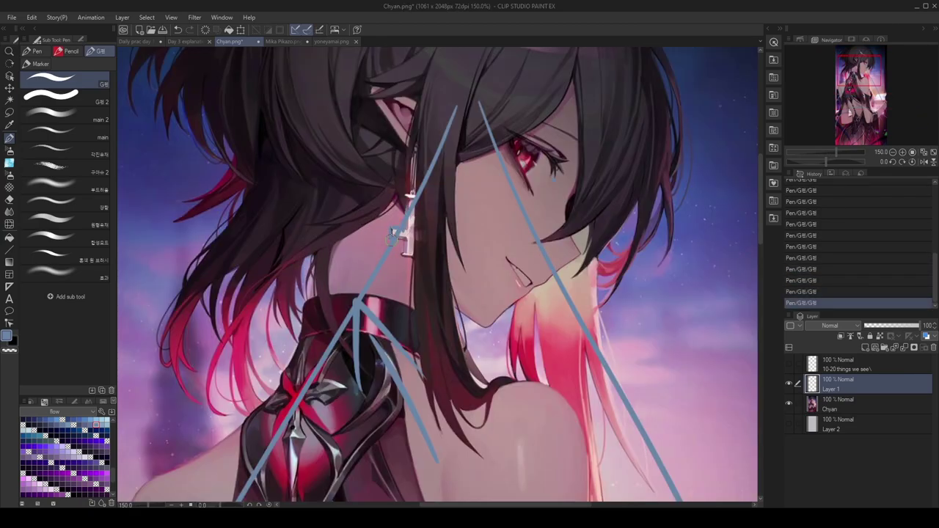
pyautogui.scroll(-1, 419, 205)
pyautogui.scroll(-2, 384, 260)
pyautogui.moveTo(759, 246); pyautogui.dragTo(758, 285)
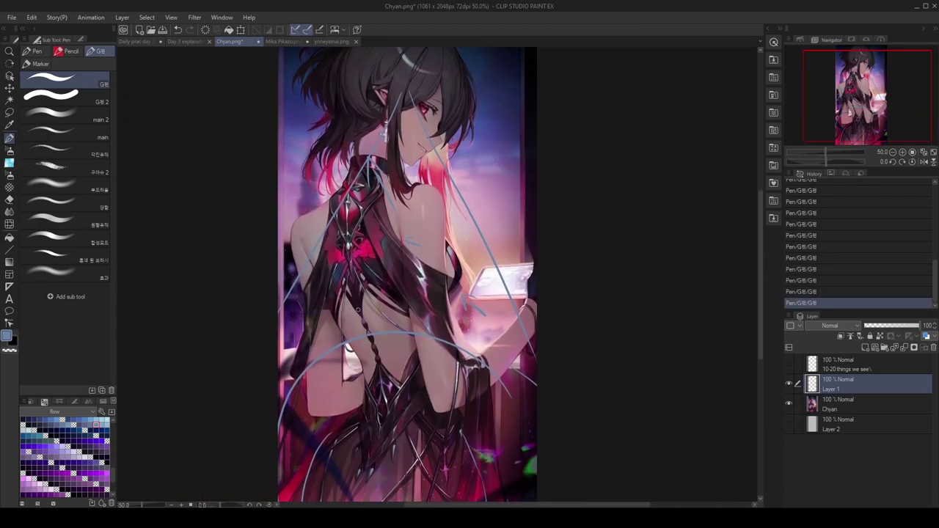
# Switch to the Mika Pikazo document and examine the rubble, paint splashes and figure up close and as a whole
pyautogui.click(285, 42)
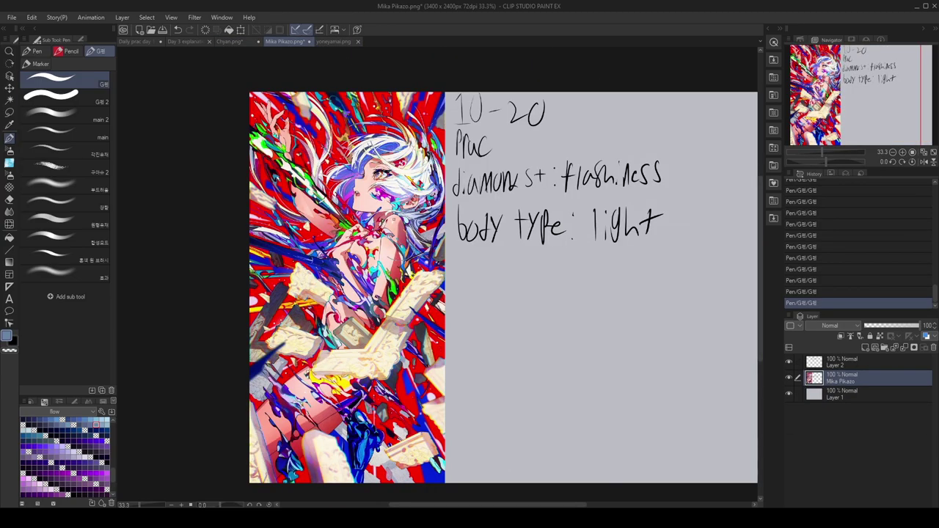
pyautogui.scroll(5, 286, 399)
pyautogui.scroll(-2, 326, 374)
pyautogui.scroll(2, 379, 367)
pyautogui.scroll(-2, 373, 213)
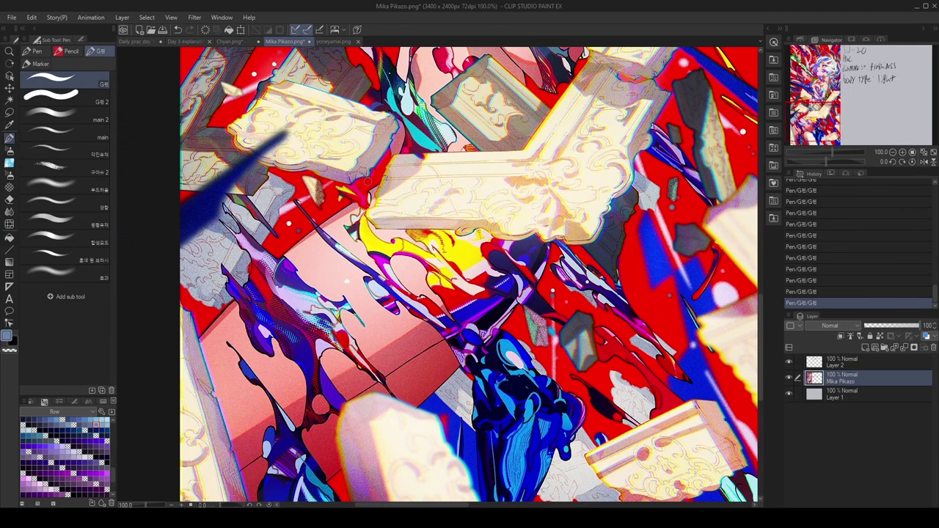
pyautogui.scroll(-1, 754, 234)
pyautogui.moveTo(760, 300); pyautogui.dragTo(779, 182)
pyautogui.moveTo(378, 506); pyautogui.dragTo(440, 506)
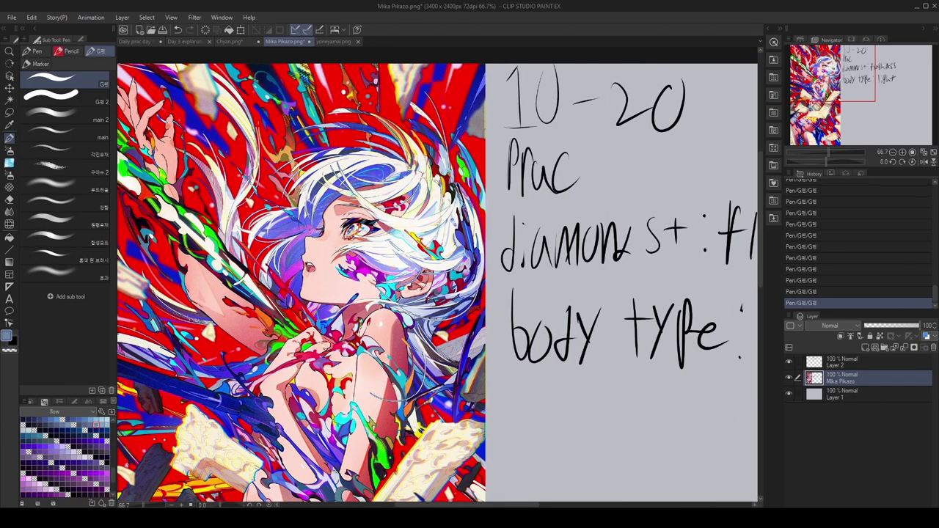
pyautogui.hotkey('ctrl', 'z')
pyautogui.hotkey('ctrl', '-')
pyautogui.hotkey('ctrl', '-')
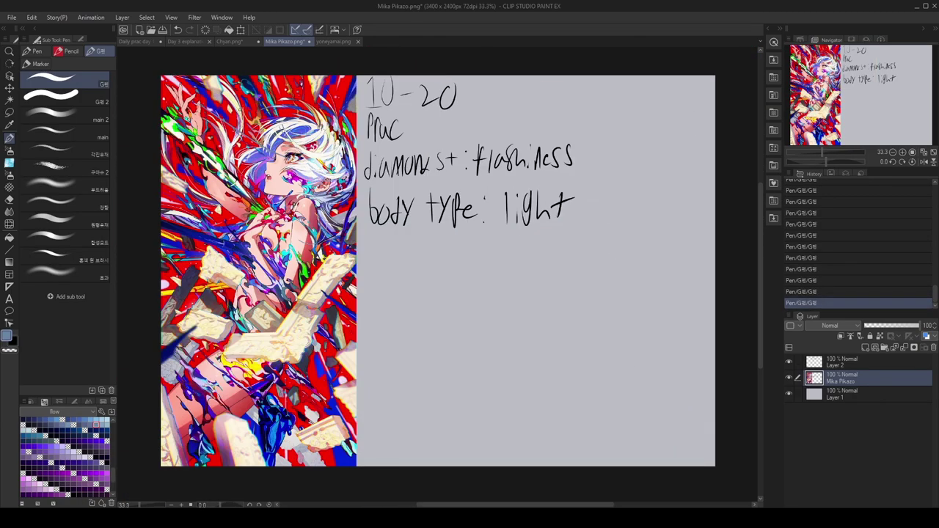
pyautogui.hotkey('ctrl', '+')
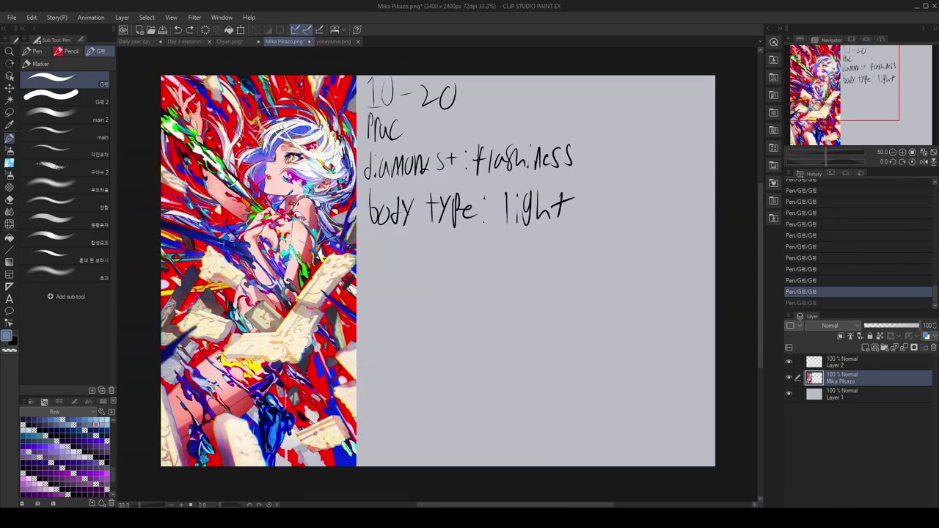
pyautogui.hotkey('ctrl', '-')
pyautogui.hotkey('ctrl', 'y')
pyautogui.scroll(2, 285, 444)
pyautogui.scroll(-1, 286, 444)
pyautogui.scroll(-1, 357, 430)
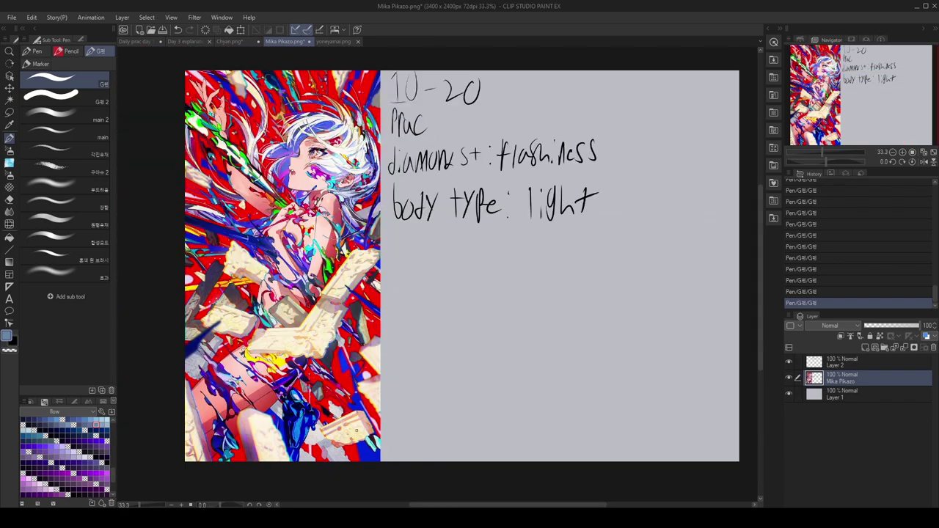
# Handwrite "Color" in black beneath the body type note, and "r=60%" below it in the red sampled from the illustration
pyautogui.click(10, 125)
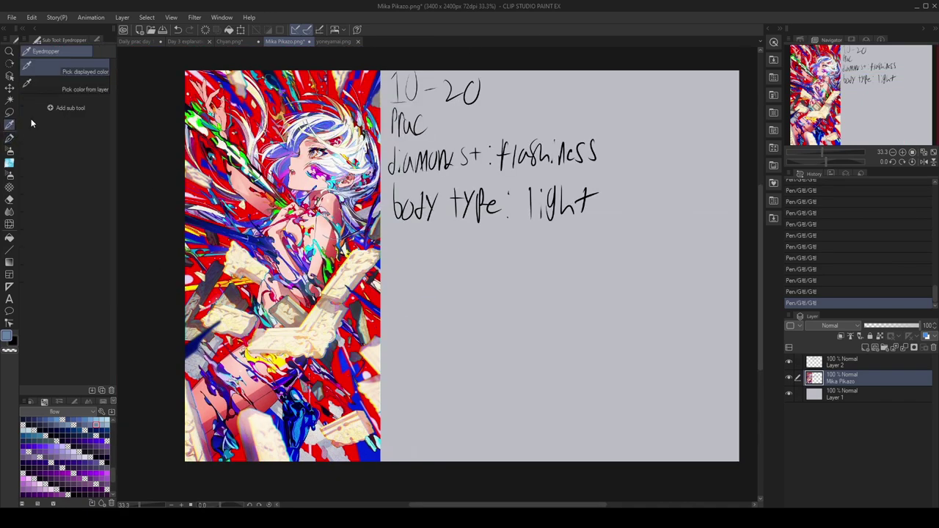
pyautogui.click(372, 296)
pyautogui.press('p')
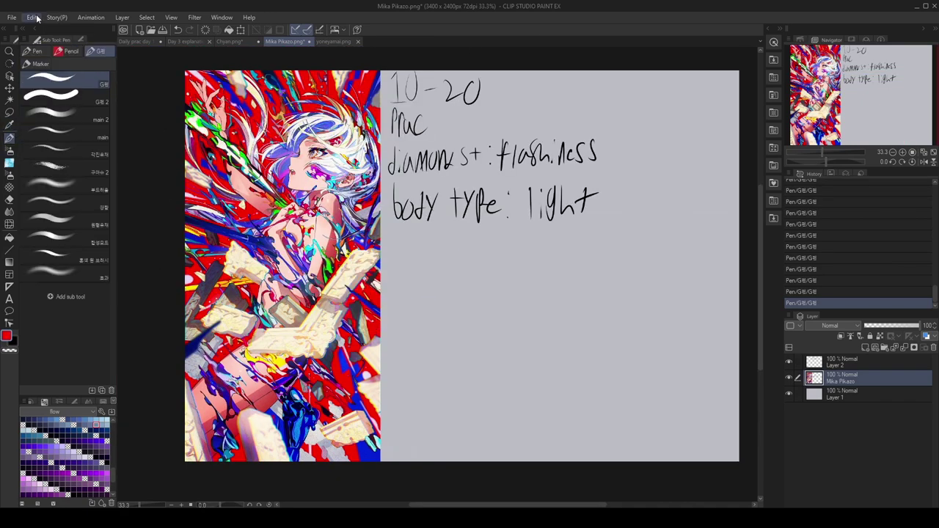
pyautogui.click(161, 30)
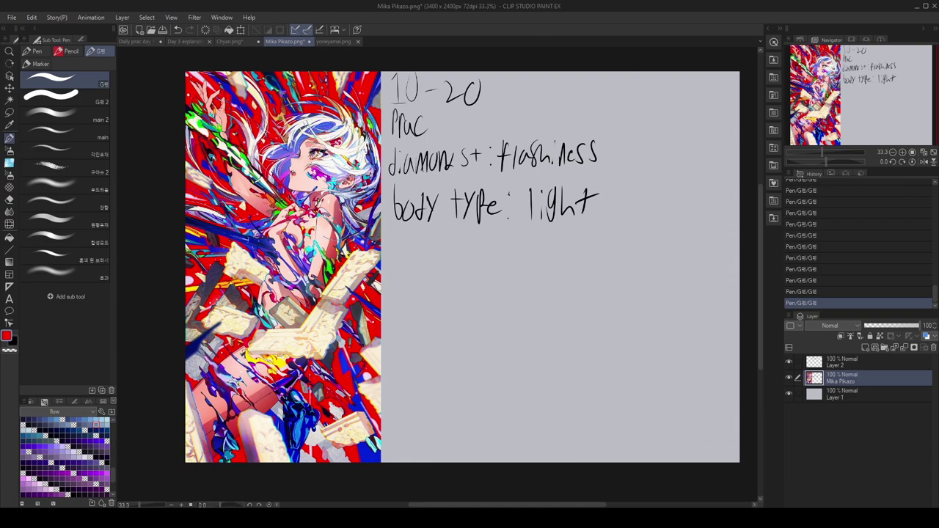
pyautogui.hotkey('ctrl', 'z')
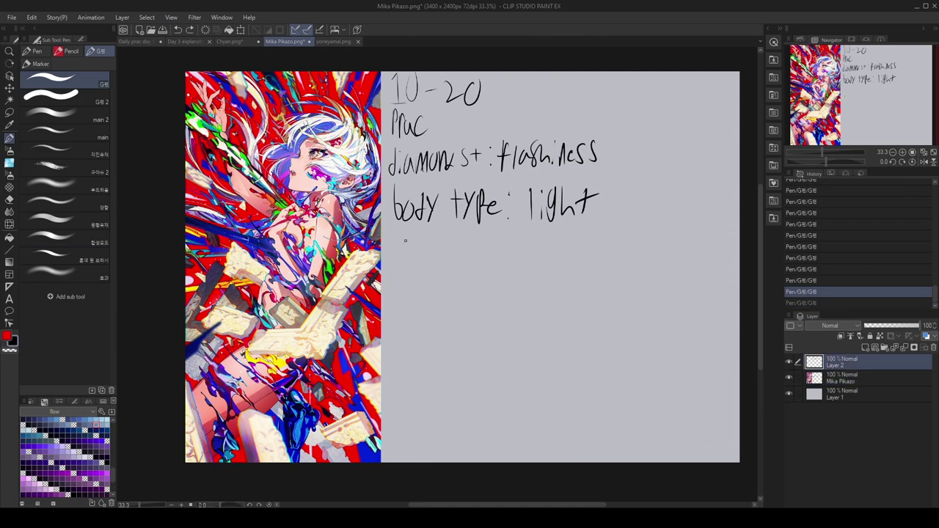
pyautogui.moveTo(401, 244); pyautogui.dragTo(400, 268)
pyautogui.moveTo(411, 253); pyautogui.dragTo(412, 254)
pyautogui.moveTo(425, 244); pyautogui.dragTo(426, 268)
pyautogui.moveTo(432, 253); pyautogui.dragTo(433, 254)
pyautogui.moveTo(438, 269); pyautogui.dragTo(444, 250)
pyautogui.moveTo(434, 284); pyautogui.dragTo(425, 299)
pyautogui.moveTo(445, 292); pyautogui.dragTo(443, 293)
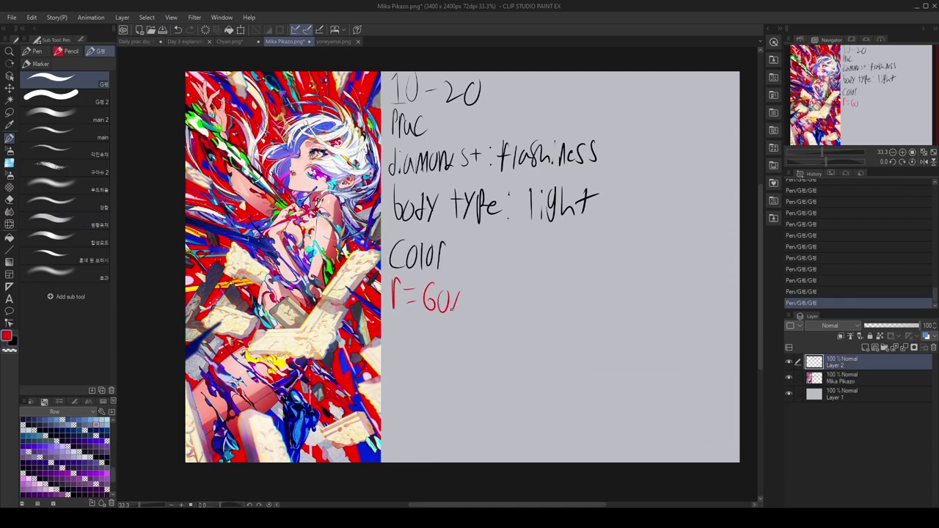
pyautogui.scroll(2, 338, 279)
pyautogui.scroll(-2, 270, 192)
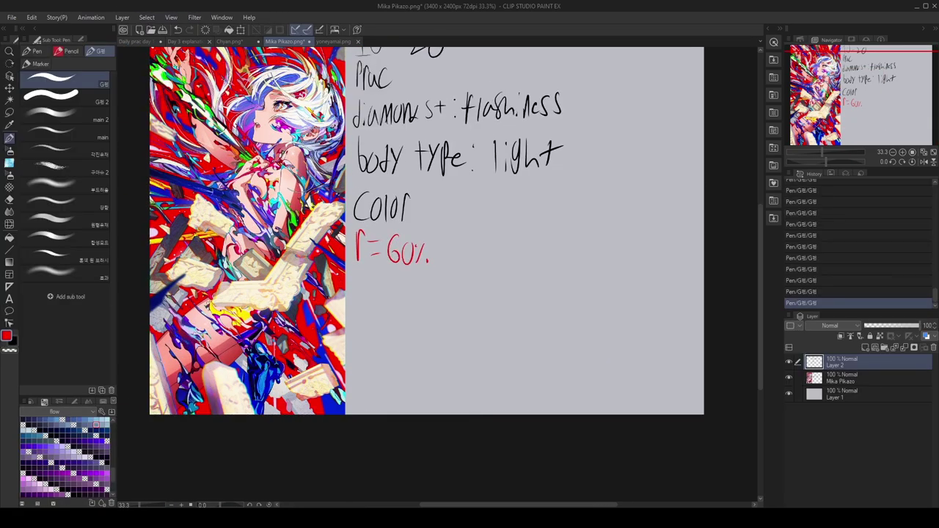
# Select the Mika Pikazo layer's blue areas by color gamut to judge how much of the illustration they cover
pyautogui.click(865, 378)
pyautogui.click(148, 18)
pyautogui.click(176, 111)
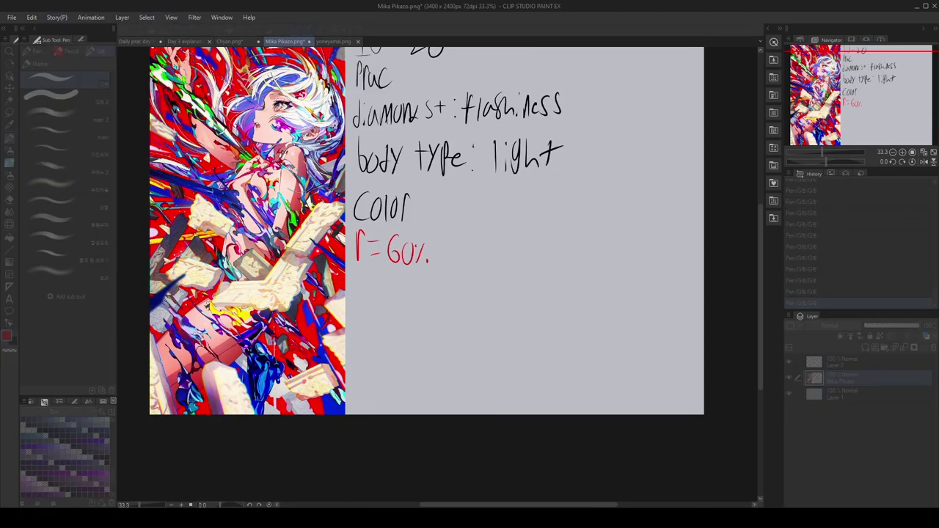
pyautogui.click(275, 378)
pyautogui.scroll(-1, 286, 386)
pyautogui.scroll(1, 355, 255)
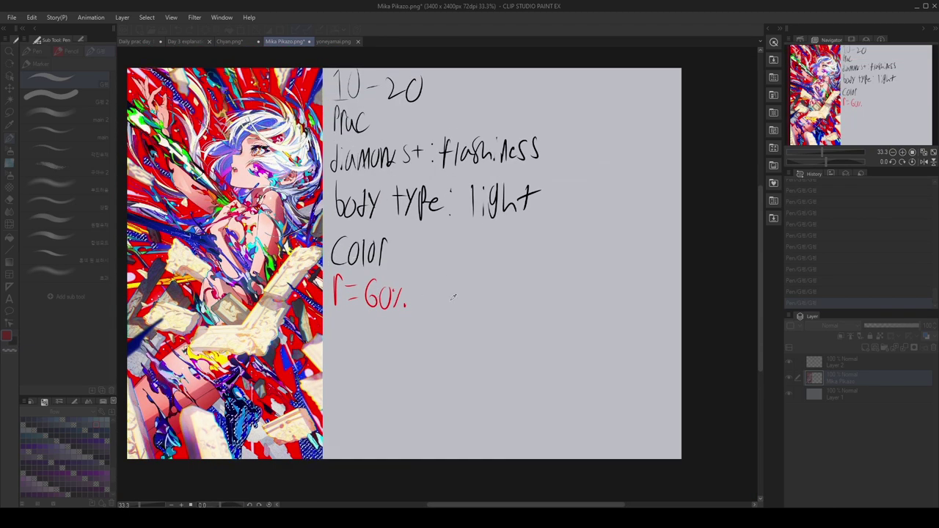
# Rewrite the red share as 50% on Layer 2 and handwrite "b=25%" beside it in blue sampled from the illustration
pyautogui.click(842, 362)
pyautogui.moveTo(372, 293); pyautogui.dragTo(367, 308)
pyautogui.click(9, 125)
pyautogui.click(236, 350)
pyautogui.click(9, 138)
pyautogui.moveTo(421, 284)
pyautogui.mouseDown()
pyautogui.moveTo(419, 309)
pyautogui.moveTo(441, 290)
pyautogui.mouseUp()
pyautogui.moveTo(429, 300); pyautogui.dragTo(441, 299)
pyautogui.moveTo(449, 285)
pyautogui.mouseDown()
pyautogui.moveTo(449, 308)
pyautogui.moveTo(463, 307)
pyautogui.mouseUp()
pyautogui.click(478, 306)
pyautogui.hotkey('ctrl', 'z')
pyautogui.hotkey('ctrl', 'z')
pyautogui.hotkey('ctrl', 'z')
pyautogui.hotkey('ctrl', 'z')
pyautogui.hotkey('ctrl', 'z')
pyautogui.click(477, 297)
pyautogui.moveTo(464, 287); pyautogui.dragTo(478, 306)
pyautogui.click(489, 303)
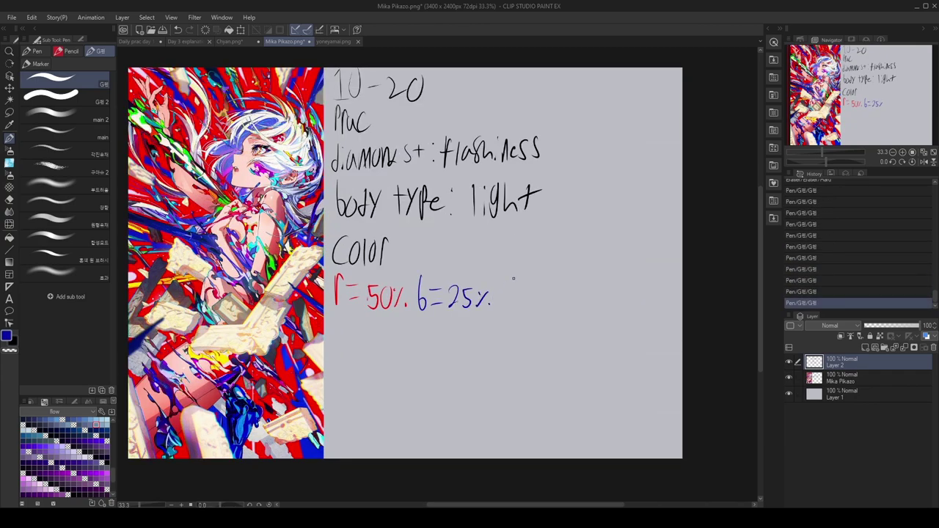
# Sample a pale pink from the illustration, handwrite "W=30%" after the blue note, and change the blue share to 20%
pyautogui.click(10, 125)
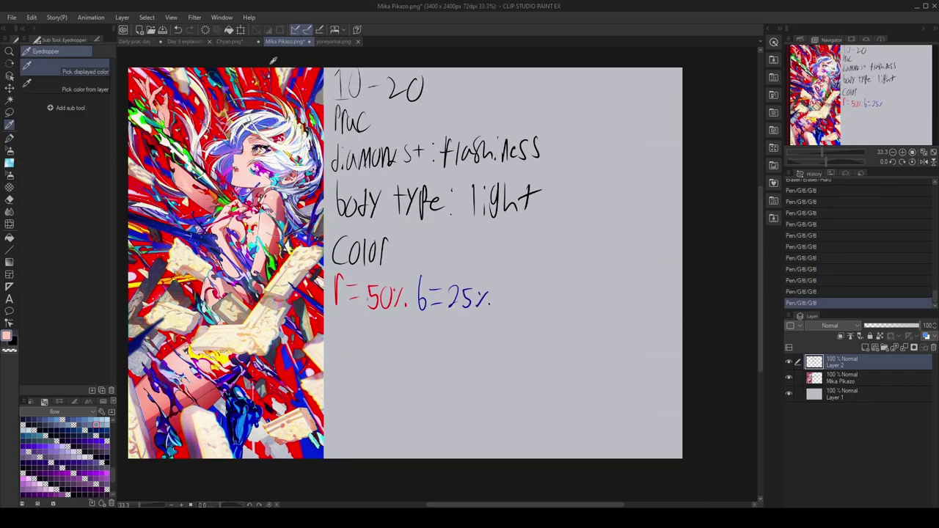
pyautogui.press('p')
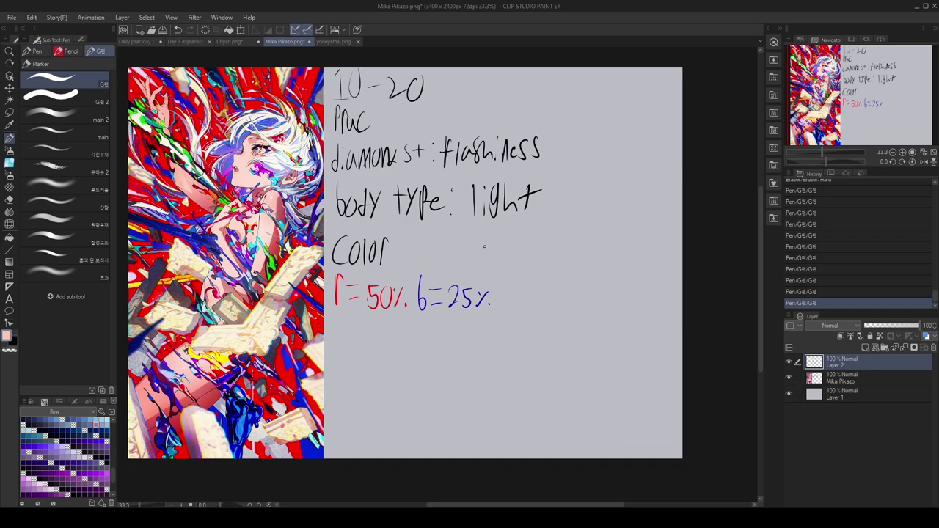
pyautogui.moveTo(465, 311)
pyautogui.mouseDown()
pyautogui.moveTo(467, 287)
pyautogui.moveTo(517, 278)
pyautogui.mouseUp()
pyautogui.moveTo(516, 278); pyautogui.dragTo(537, 290)
pyautogui.moveTo(525, 300); pyautogui.dragTo(538, 300)
pyautogui.moveTo(545, 283); pyautogui.dragTo(546, 310)
pyautogui.moveTo(564, 292)
pyautogui.mouseDown()
pyautogui.moveTo(561, 301)
pyautogui.moveTo(554, 292)
pyautogui.mouseUp()
pyautogui.moveTo(582, 290); pyautogui.dragTo(570, 311)
pyautogui.moveTo(572, 293); pyautogui.dragTo(573, 294)
pyautogui.moveTo(581, 305); pyautogui.dragTo(582, 307)
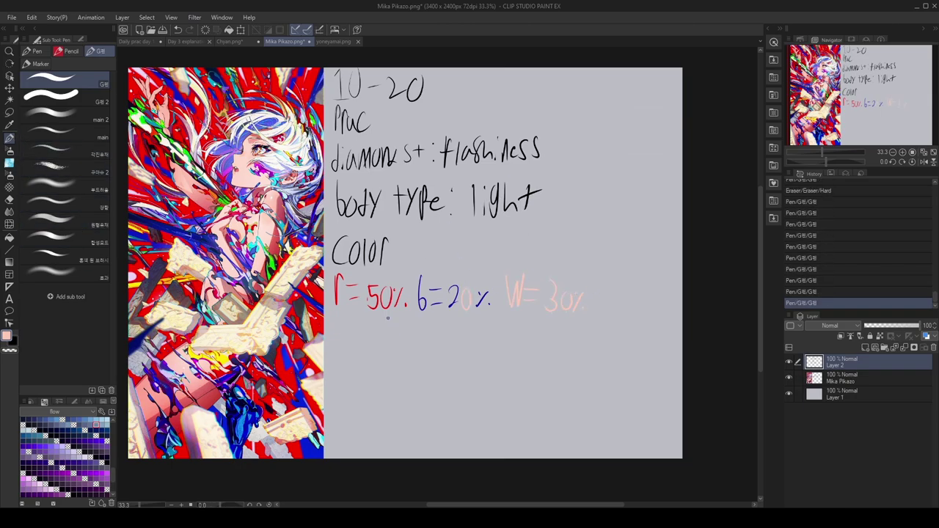
# Examine the colors in the character's eye, hair and cheek splashes up close, then view the whole page
pyautogui.scroll(7, 258, 152)
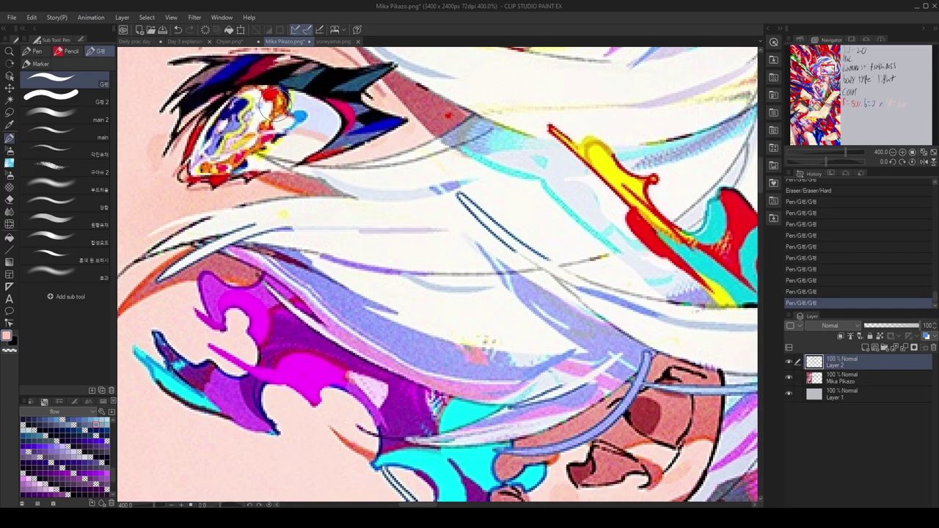
pyautogui.scroll(-3, 278, 106)
pyautogui.scroll(-3, 312, 126)
pyautogui.scroll(2, 253, 102)
pyautogui.scroll(-3, 749, 216)
pyautogui.moveTo(493, 505); pyautogui.dragTo(599, 505)
pyautogui.moveTo(762, 251); pyautogui.dragTo(762, 252)
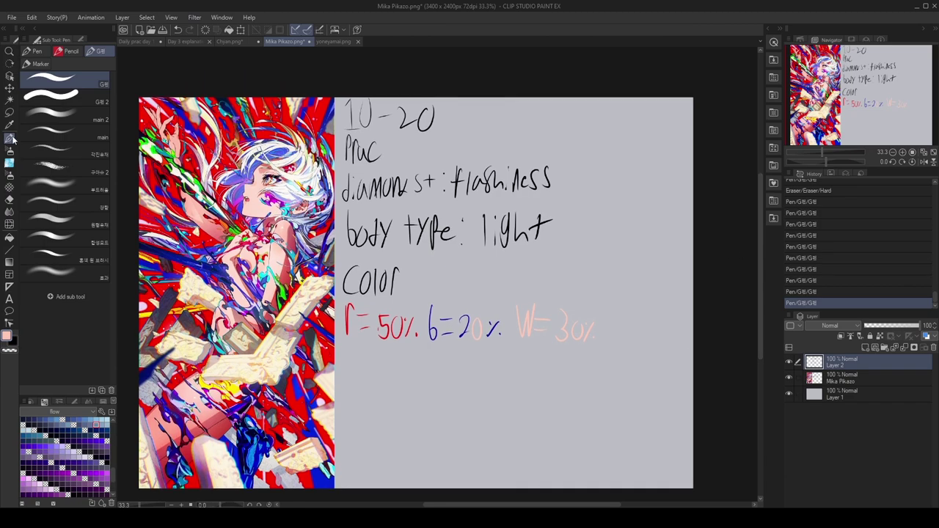
# Lasso the diamonds and color notes on Layer 2, scale them down and reposition them, then clear the selection
pyautogui.press('m')
pyautogui.moveTo(572, 199)
pyautogui.mouseDown()
pyautogui.moveTo(342, 188)
pyautogui.moveTo(632, 193)
pyautogui.mouseUp()
pyautogui.hotkey('ctrl', 't')
pyautogui.moveTo(640, 418); pyautogui.dragTo(564, 344)
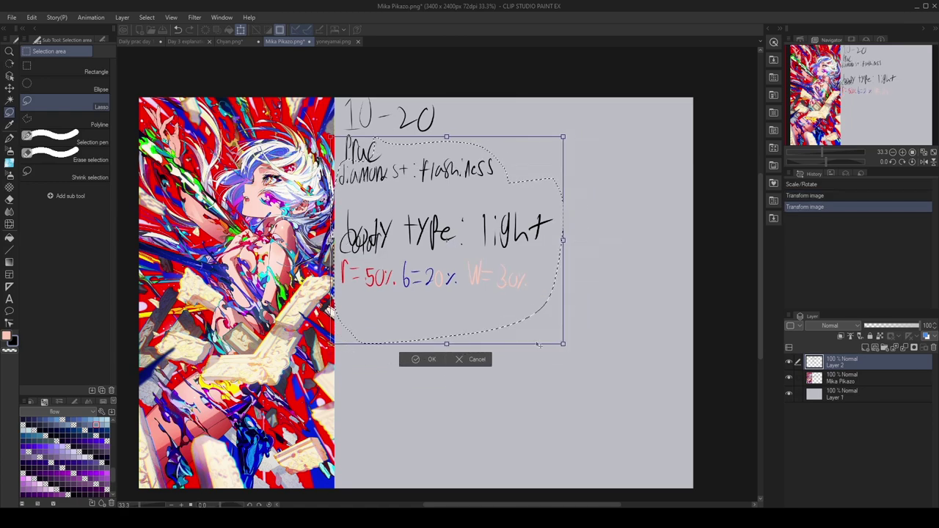
pyautogui.moveTo(459, 314); pyautogui.dragTo(456, 331)
pyautogui.press('Return')
pyautogui.hotkey('ctrl', 'd')
# Lasso the body type line on the Mika Pikazo layer, scale it down and fit it between the diamonds and color notes
pyautogui.click(840, 378)
pyautogui.moveTo(603, 224)
pyautogui.mouseDown()
pyautogui.moveTo(337, 258)
pyautogui.moveTo(598, 253)
pyautogui.mouseUp()
pyautogui.hotkey('ctrl', 'd')
pyautogui.moveTo(593, 233); pyautogui.dragTo(642, 259)
pyautogui.hotkey('ctrl', 't')
pyautogui.moveTo(641, 200); pyautogui.dragTo(586, 213)
pyautogui.moveTo(542, 254); pyautogui.dragTo(537, 245)
pyautogui.press('Return')
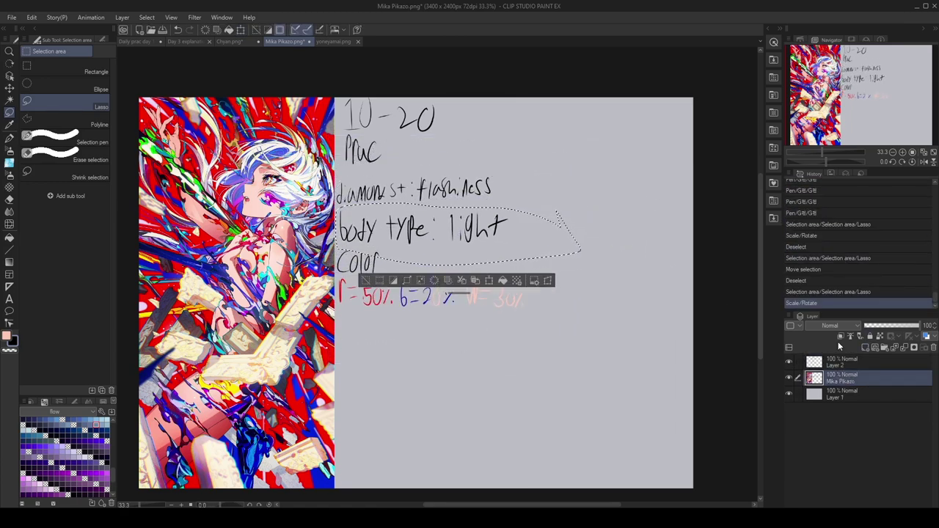
# Copy the selected body type line to its own layer, place it above Layer 2, merge the two and clear the selection
pyautogui.hotkey('ctrl', 'c')
pyautogui.hotkey('ctrl', 'v')
pyautogui.moveTo(856, 380); pyautogui.dragTo(853, 358)
pyautogui.click(853, 394)
pyautogui.click(434, 281)
pyautogui.click(435, 281)
pyautogui.click(434, 281)
pyautogui.click(435, 281)
pyautogui.hotkey('ctrl', 'e')
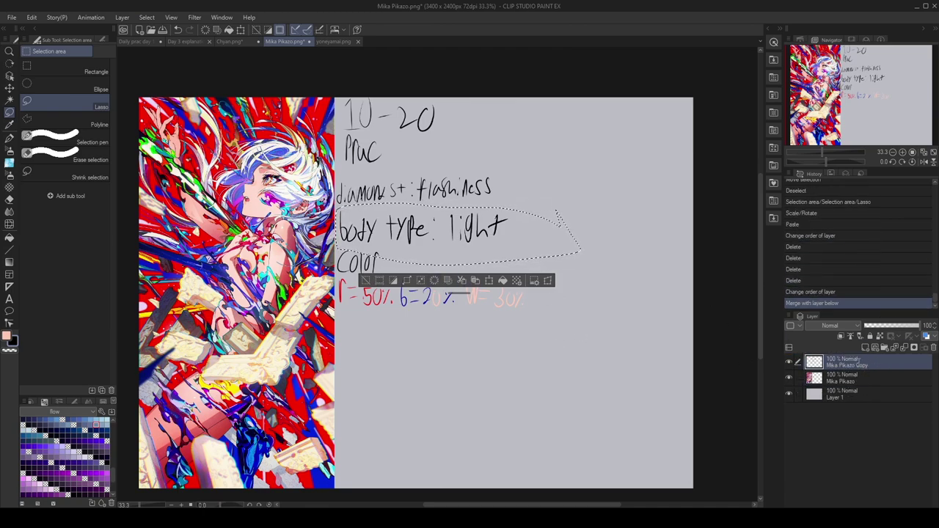
pyautogui.hotkey('ctrl', 'd')
# Handwrite "Lack of Perspective" with the pen below the color percentages
pyautogui.press('p')
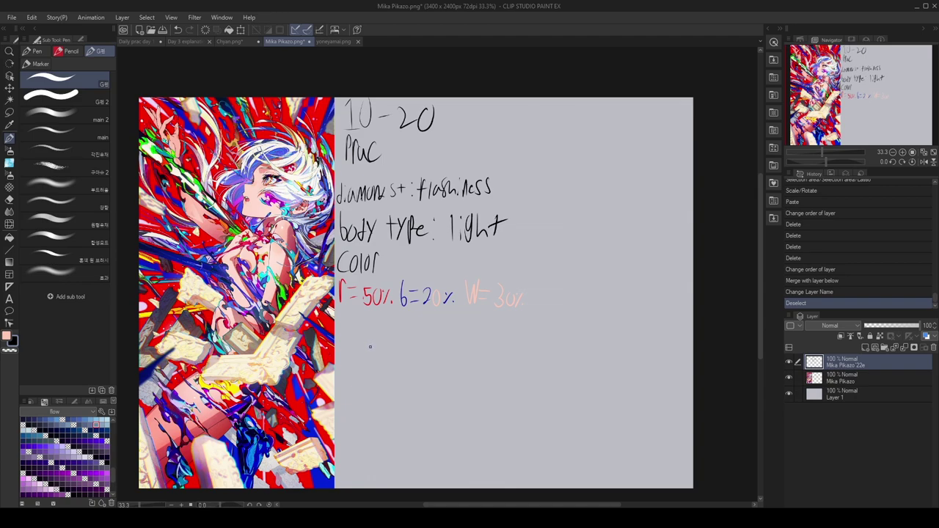
pyautogui.moveTo(341, 316); pyautogui.dragTo(358, 333)
pyautogui.moveTo(365, 326); pyautogui.dragTo(366, 333)
pyautogui.moveTo(368, 318)
pyautogui.mouseDown()
pyautogui.moveTo(376, 334)
pyautogui.moveTo(386, 325)
pyautogui.mouseUp()
pyautogui.moveTo(400, 317)
pyautogui.mouseDown()
pyautogui.moveTo(394, 339)
pyautogui.moveTo(414, 339)
pyautogui.mouseUp()
pyautogui.moveTo(443, 320); pyautogui.dragTo(438, 337)
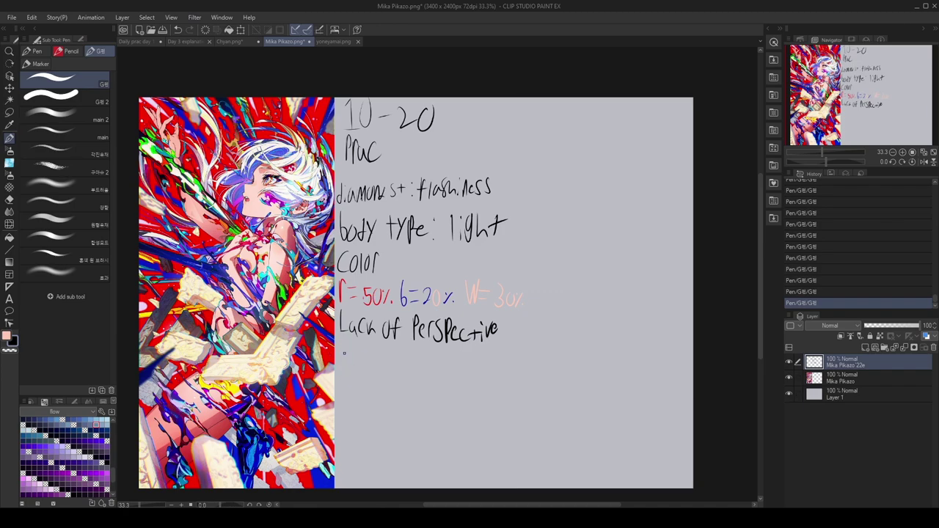
# Handwrite "Less casual/Mature" below the perspective note
pyautogui.moveTo(400, 358); pyautogui.dragTo(403, 372)
pyautogui.moveTo(412, 365); pyautogui.dragTo(418, 376)
pyautogui.moveTo(427, 366); pyautogui.dragTo(420, 379)
pyautogui.moveTo(430, 368); pyautogui.dragTo(441, 378)
pyautogui.moveTo(445, 369); pyautogui.dragTo(512, 387)
pyautogui.moveTo(526, 374); pyautogui.dragTo(517, 385)
pyautogui.moveTo(531, 367)
pyautogui.mouseDown()
pyautogui.moveTo(535, 384)
pyautogui.moveTo(556, 384)
pyautogui.mouseUp()
pyautogui.moveTo(558, 384); pyautogui.dragTo(565, 374)
pyautogui.moveTo(566, 378); pyautogui.dragTo(579, 380)
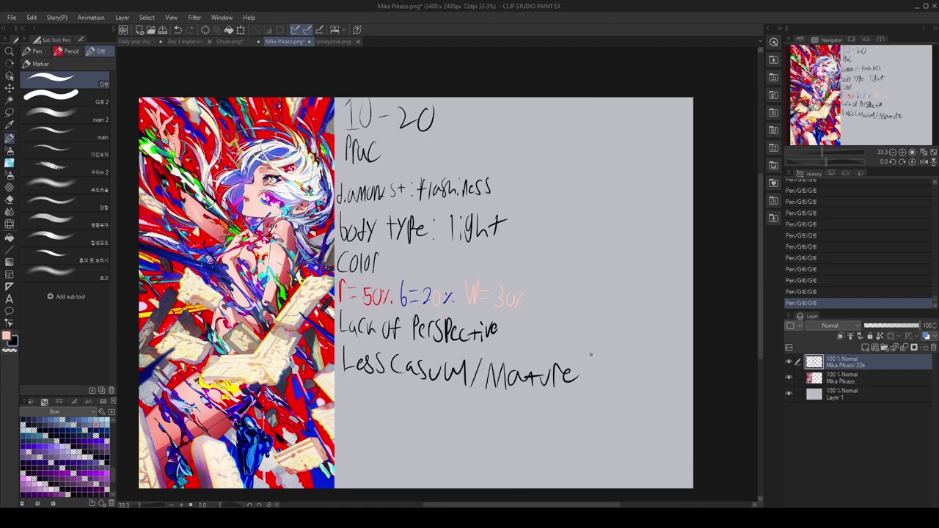
# Start a new line below the casual/mature note and handwrite "Noise, graphic," on it
pyautogui.moveTo(343, 423); pyautogui.dragTo(357, 386)
pyautogui.moveTo(362, 396); pyautogui.dragTo(359, 397)
pyautogui.moveTo(371, 402); pyautogui.dragTo(378, 424)
pyautogui.moveTo(395, 415); pyautogui.dragTo(405, 422)
pyautogui.moveTo(415, 421); pyautogui.dragTo(412, 428)
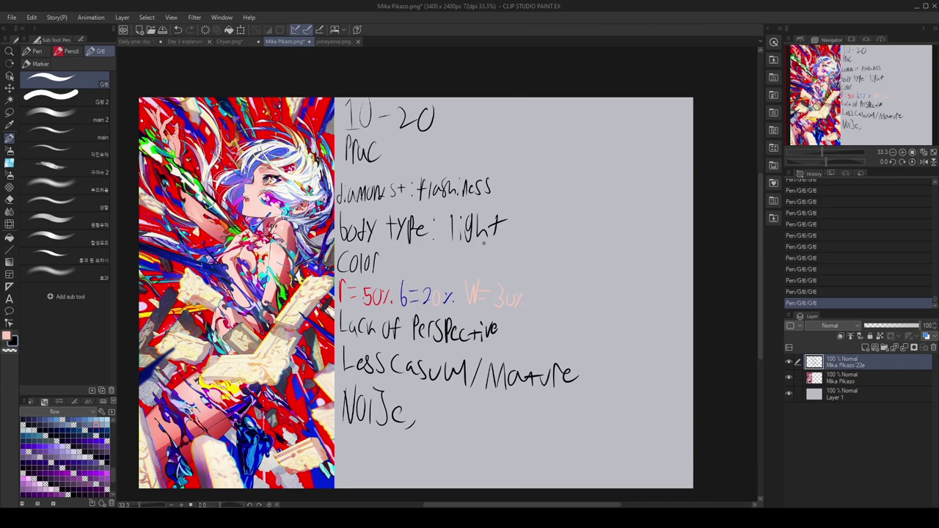
pyautogui.scroll(6, 235, 189)
pyautogui.scroll(-4, 213, 250)
pyautogui.scroll(-1, 330, 330)
pyautogui.moveTo(330, 330); pyautogui.dragTo(436, 106)
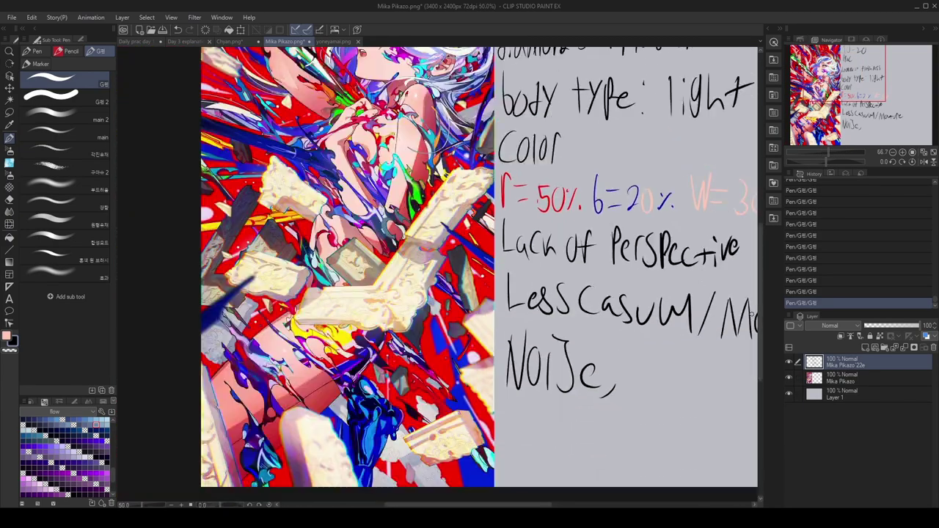
pyautogui.scroll(-1, 293, 294)
pyautogui.moveTo(531, 288); pyautogui.dragTo(537, 292)
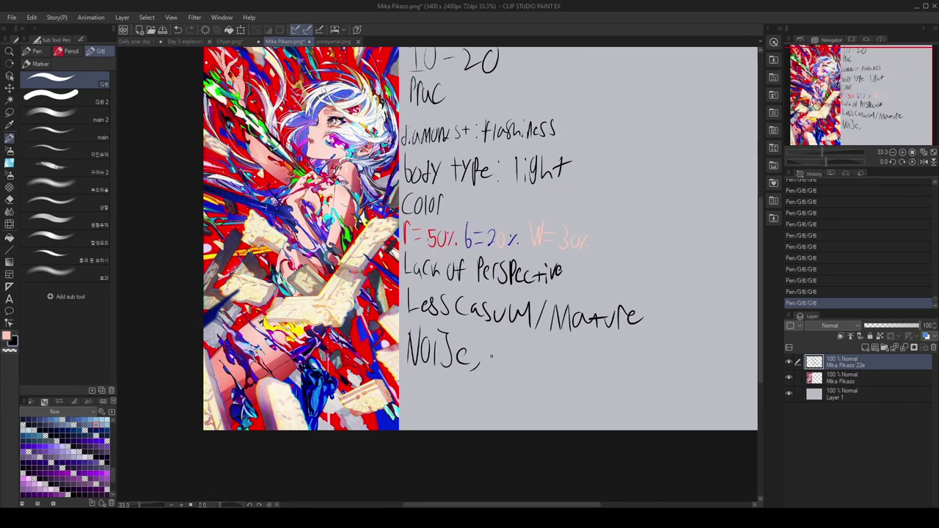
pyautogui.moveTo(501, 350); pyautogui.dragTo(493, 374)
pyautogui.moveTo(509, 348); pyautogui.dragTo(531, 370)
pyautogui.moveTo(535, 337)
pyautogui.mouseDown()
pyautogui.moveTo(537, 367)
pyautogui.moveTo(556, 374)
pyautogui.mouseUp()
pyautogui.moveTo(586, 349); pyautogui.dragTo(595, 384)
# Continue the noise and graphic line with a handwritten "3D,"
pyautogui.scroll(-3, 694, 323)
pyautogui.scroll(3, 733, 345)
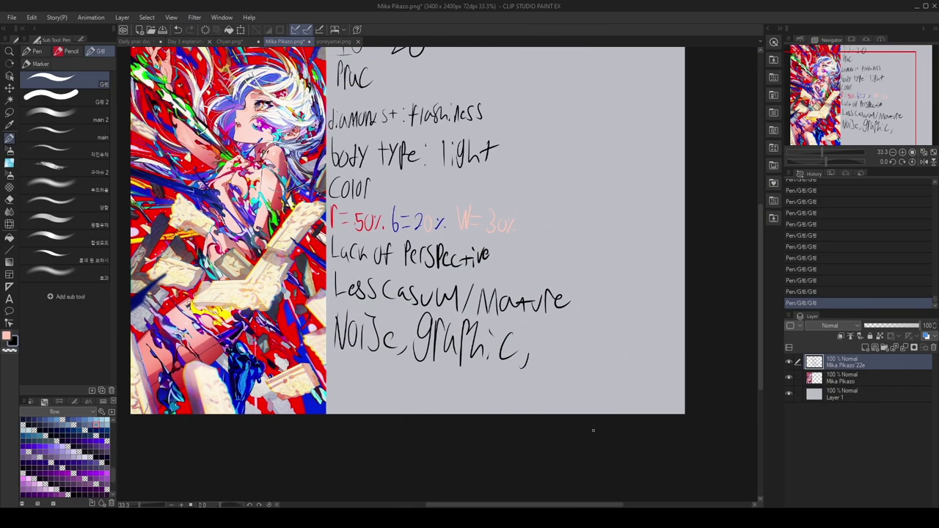
pyautogui.moveTo(545, 328)
pyautogui.mouseDown()
pyautogui.moveTo(555, 352)
pyautogui.moveTo(541, 360)
pyautogui.mouseUp()
pyautogui.hotkey('ctrl', 'z')
pyautogui.moveTo(567, 326); pyautogui.dragTo(565, 364)
pyautogui.scroll(-1, 603, 352)
pyautogui.scroll(1, 600, 352)
pyautogui.moveTo(759, 290)
pyautogui.mouseDown()
pyautogui.moveTo(757, 259)
pyautogui.moveTo(763, 334)
pyautogui.moveTo(760, 304)
pyautogui.mouseUp()
pyautogui.scroll(3, 179, 399)
pyautogui.scroll(-1, 758, 304)
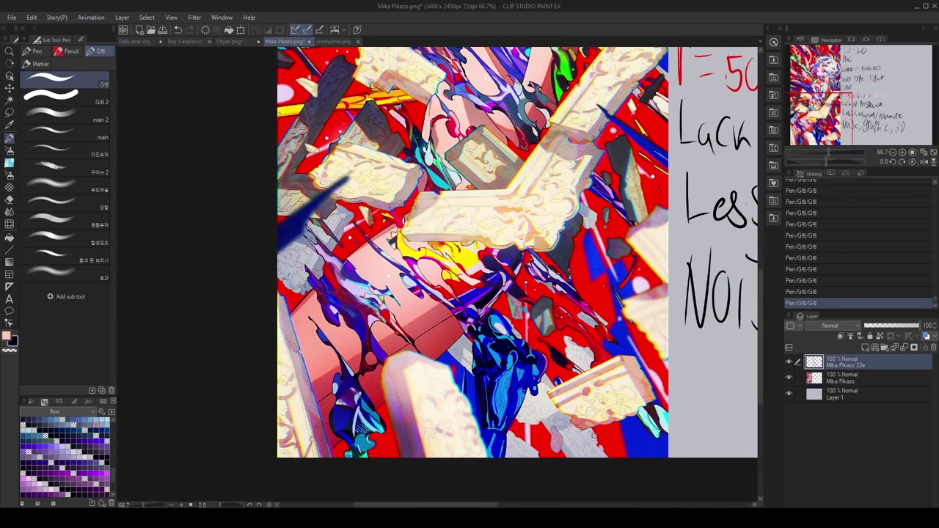
# Check the illustration's debris and paint details and add "blur" at the end of the noise line
pyautogui.moveTo(479, 504); pyautogui.dragTo(597, 499)
pyautogui.scroll(-3, 597, 497)
pyautogui.scroll(2, 419, 250)
pyautogui.moveTo(760, 289); pyautogui.dragTo(757, 222)
pyautogui.scroll(1, 749, 243)
pyautogui.scroll(-1, 750, 242)
pyautogui.scroll(2, 427, 279)
pyautogui.scroll(-2, 439, 276)
pyautogui.moveTo(757, 187); pyautogui.dragTo(758, 224)
pyautogui.scroll(1, 756, 224)
pyautogui.scroll(-2, 756, 183)
pyautogui.moveTo(440, 504); pyautogui.dragTo(545, 505)
# Lasso the last two note lines, scale them down, move them up under the perspective note and clear the selection
pyautogui.click(9, 125)
pyautogui.click(9, 112)
pyautogui.moveTo(588, 369)
pyautogui.mouseDown()
pyautogui.moveTo(317, 326)
pyautogui.moveTo(592, 370)
pyautogui.mouseUp()
pyautogui.hotkey('ctrl', 't')
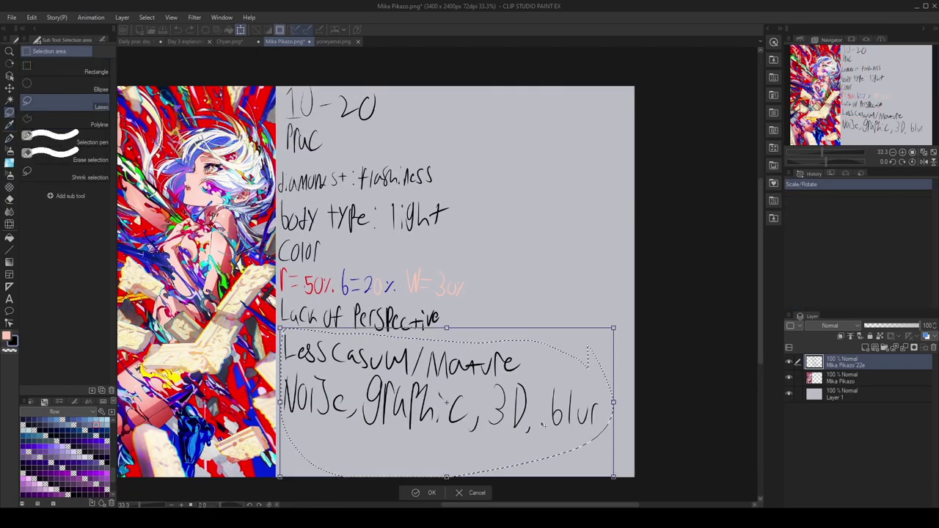
pyautogui.moveTo(617, 327); pyautogui.dragTo(521, 369)
pyautogui.moveTo(440, 418); pyautogui.dragTo(433, 375)
pyautogui.press('Return')
pyautogui.hotkey('ctrl', 'd')
# Number the observations with the pen: 1 to 5 beside the first notes and 8 after the noise, graphic, 3D, blur line
pyautogui.click(9, 138)
pyautogui.moveTo(464, 160)
pyautogui.mouseDown()
pyautogui.moveTo(465, 225)
pyautogui.moveTo(453, 255)
pyautogui.mouseUp()
pyautogui.moveTo(467, 308); pyautogui.dragTo(463, 359)
pyautogui.moveTo(556, 374); pyautogui.dragTo(553, 376)
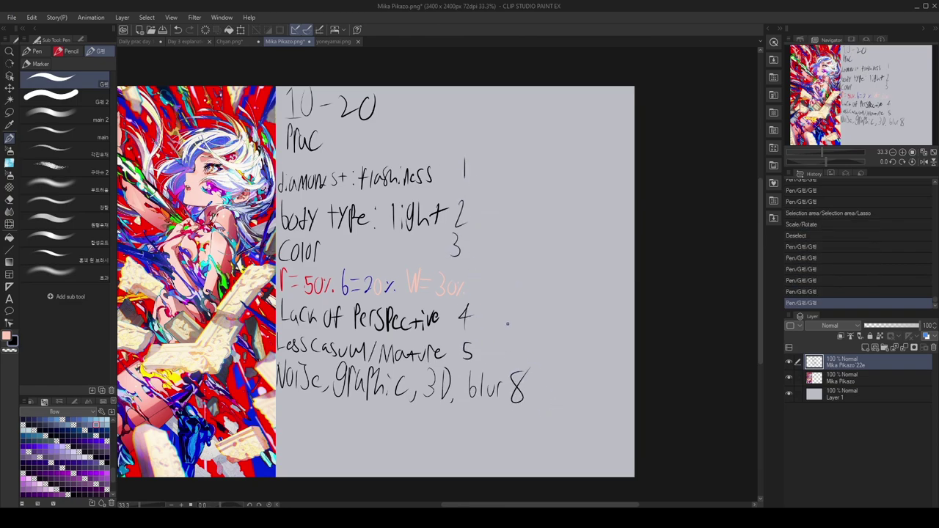
# Handwrite "Purity" below the noise and blur line
pyautogui.moveTo(530, 505)
pyautogui.mouseDown()
pyautogui.moveTo(496, 504)
pyautogui.moveTo(497, 492)
pyautogui.mouseUp()
pyautogui.moveTo(389, 428); pyautogui.dragTo(393, 415)
pyautogui.moveTo(401, 414); pyautogui.dragTo(408, 424)
pyautogui.moveTo(410, 423); pyautogui.dragTo(417, 422)
pyautogui.moveTo(420, 416); pyautogui.dragTo(428, 415)
pyautogui.moveTo(430, 415); pyautogui.dragTo(439, 428)
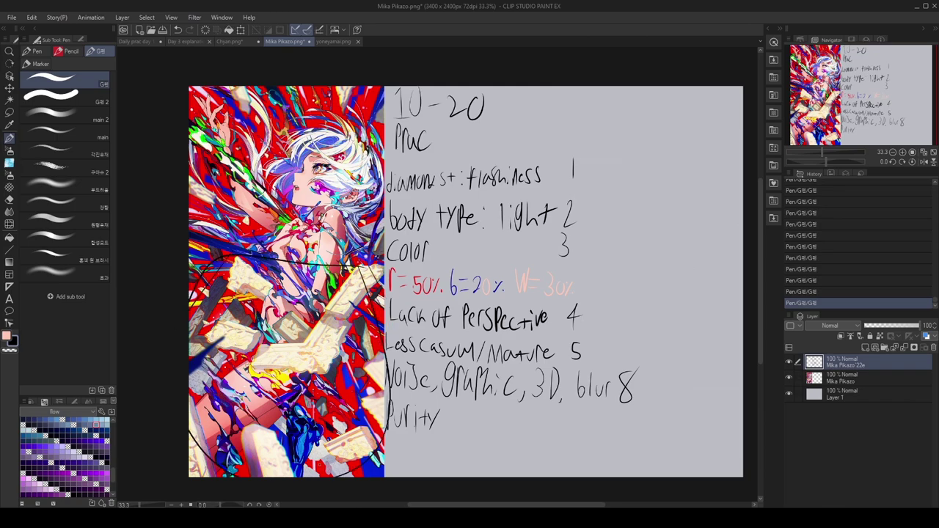
# Handwrite "density, highlights to blend" on the line below the purity note
pyautogui.moveTo(398, 434); pyautogui.dragTo(396, 453)
pyautogui.moveTo(402, 447); pyautogui.dragTo(412, 450)
pyautogui.moveTo(413, 443); pyautogui.dragTo(422, 452)
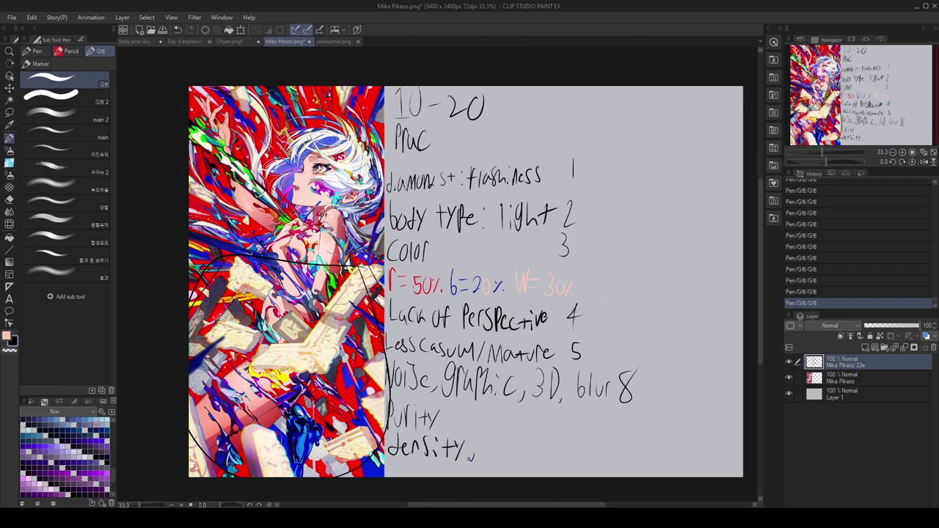
pyautogui.moveTo(518, 440); pyautogui.dragTo(527, 461)
pyautogui.moveTo(536, 441)
pyautogui.mouseDown()
pyautogui.moveTo(533, 461)
pyautogui.moveTo(549, 460)
pyautogui.mouseUp()
pyautogui.moveTo(563, 440); pyautogui.dragTo(570, 460)
pyautogui.moveTo(588, 449)
pyautogui.mouseDown()
pyautogui.moveTo(584, 458)
pyautogui.moveTo(615, 462)
pyautogui.mouseUp()
pyautogui.moveTo(646, 439)
pyautogui.mouseDown()
pyautogui.moveTo(646, 462)
pyautogui.moveTo(681, 462)
pyautogui.mouseUp()
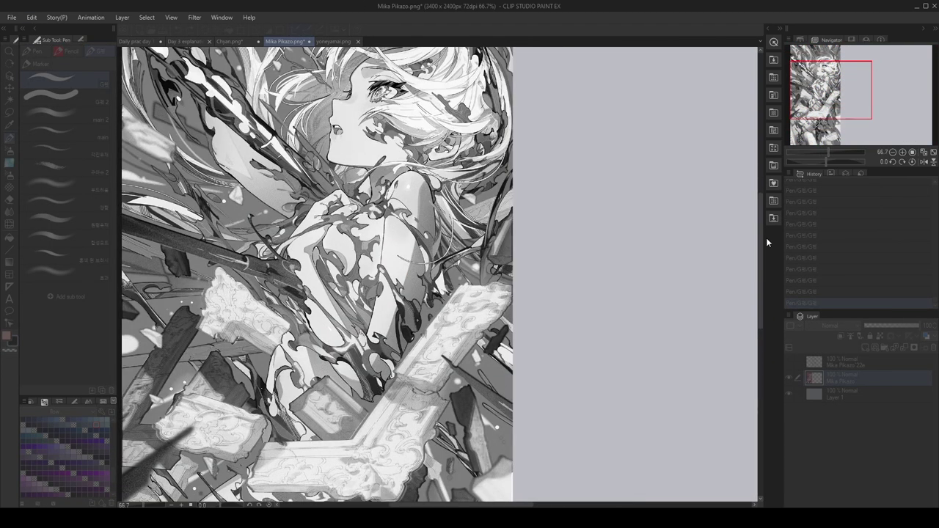
# Examine the grayscale values across the whole Mika Pikazo illustration, from the face down to the debris
pyautogui.moveTo(765, 238); pyautogui.dragTo(750, 210)
pyautogui.scroll(-10, 750, 214)
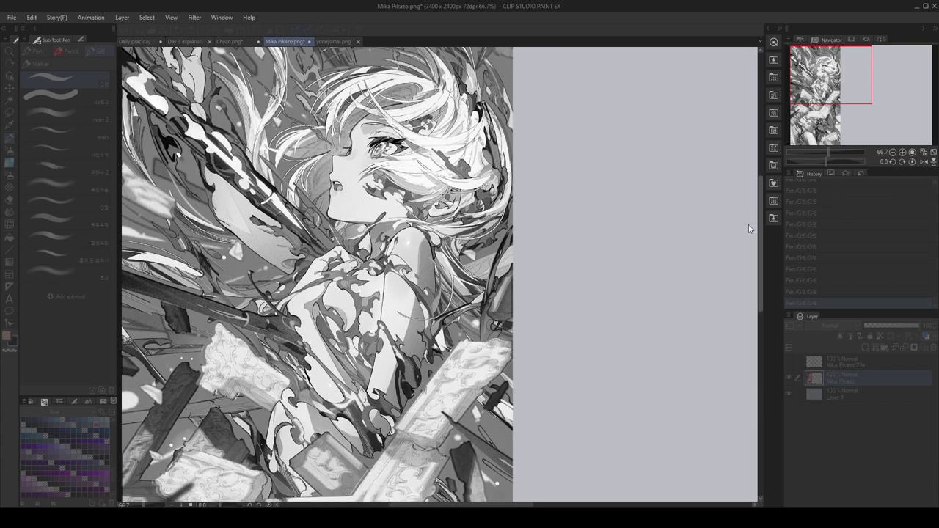
pyautogui.scroll(-5, 740, 282)
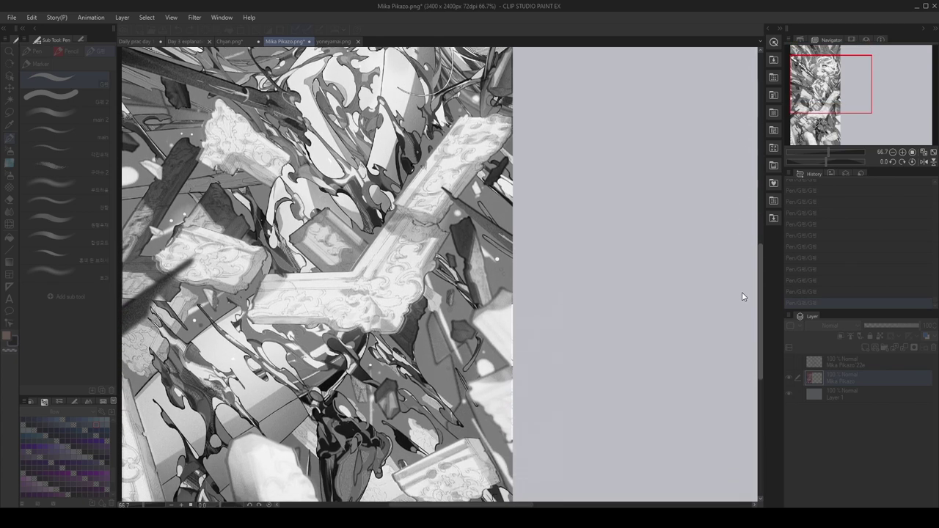
pyautogui.scroll(5, 737, 308)
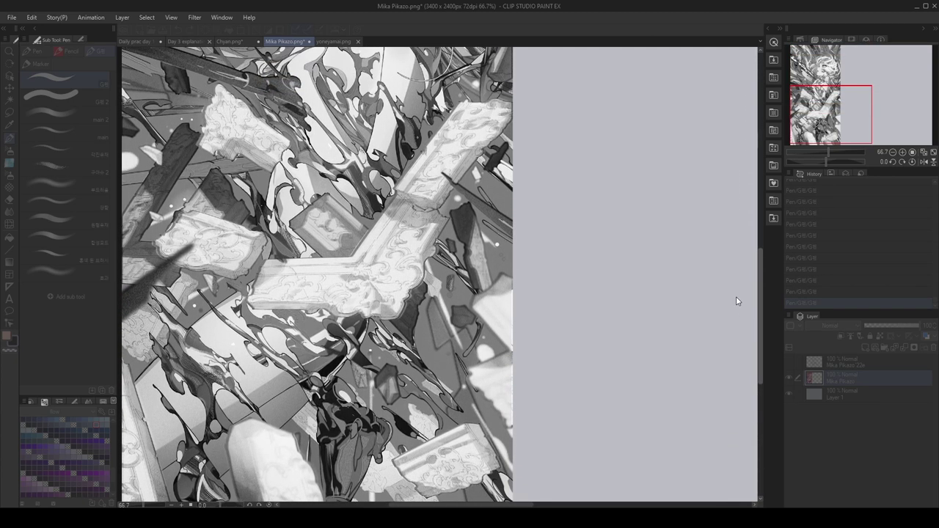
pyautogui.scroll(5, 737, 260)
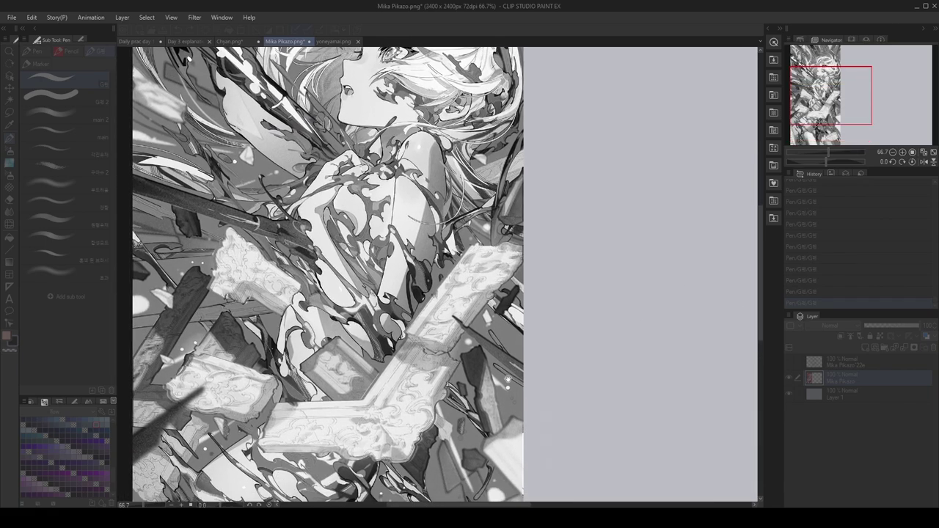
pyautogui.scroll(3, 758, 252)
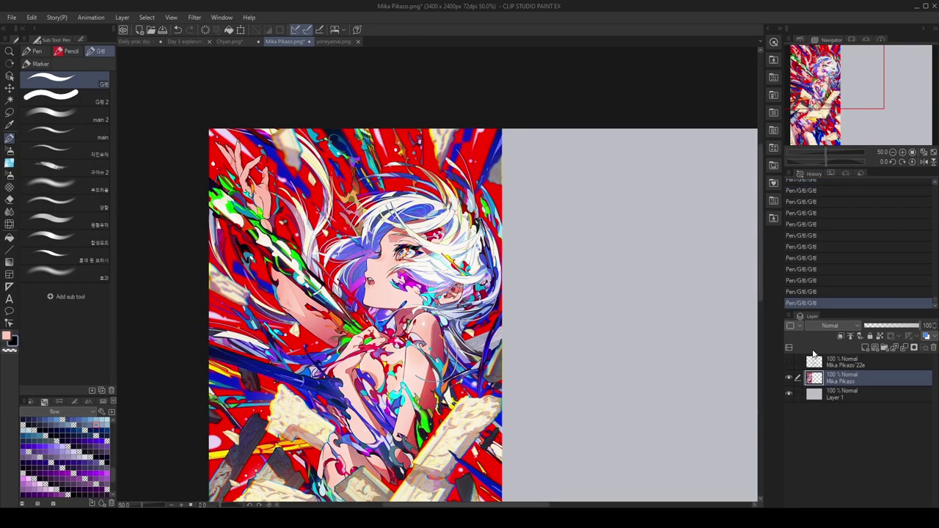
pyautogui.hotkey('ctrl', '-')
pyautogui.moveTo(534, 505); pyautogui.dragTo(578, 506)
pyautogui.moveTo(554, 197); pyautogui.dragTo(547, 224)
pyautogui.moveTo(559, 198)
pyautogui.mouseDown()
pyautogui.moveTo(560, 226)
pyautogui.moveTo(575, 223)
pyautogui.mouseUp()
pyautogui.moveTo(577, 197); pyautogui.dragTo(586, 223)
pyautogui.moveTo(589, 195)
pyautogui.mouseDown()
pyautogui.moveTo(597, 223)
pyautogui.moveTo(612, 222)
pyautogui.mouseUp()
pyautogui.moveTo(620, 200); pyautogui.dragTo(615, 226)
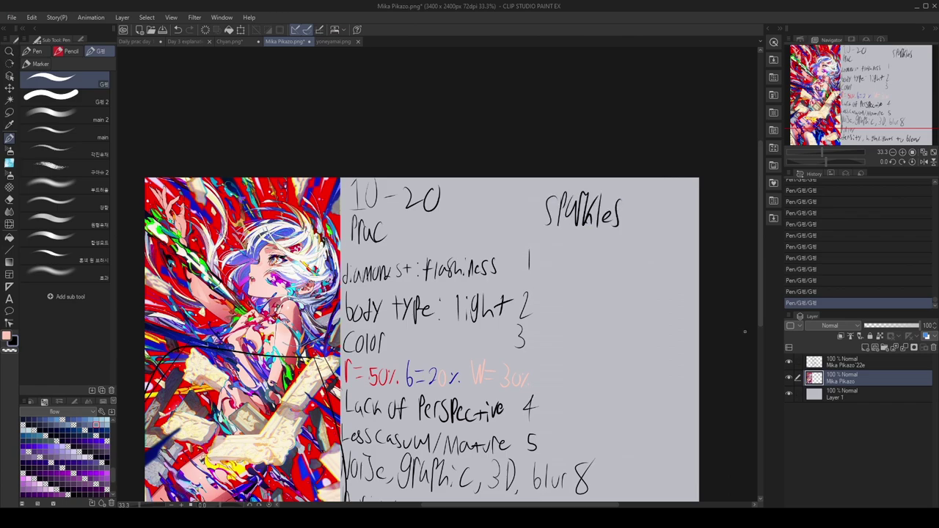
pyautogui.moveTo(760, 320); pyautogui.dragTo(761, 357)
pyautogui.hotkey('ctrl', 'z')
pyautogui.hotkey('ctrl', 'z')
pyautogui.hotkey('ctrl', 'z')
pyautogui.hotkey('ctrl', 'z')
pyautogui.hotkey('ctrl', 'z')
pyautogui.hotkey('ctrl', 'z')
pyautogui.hotkey('ctrl', 'z')
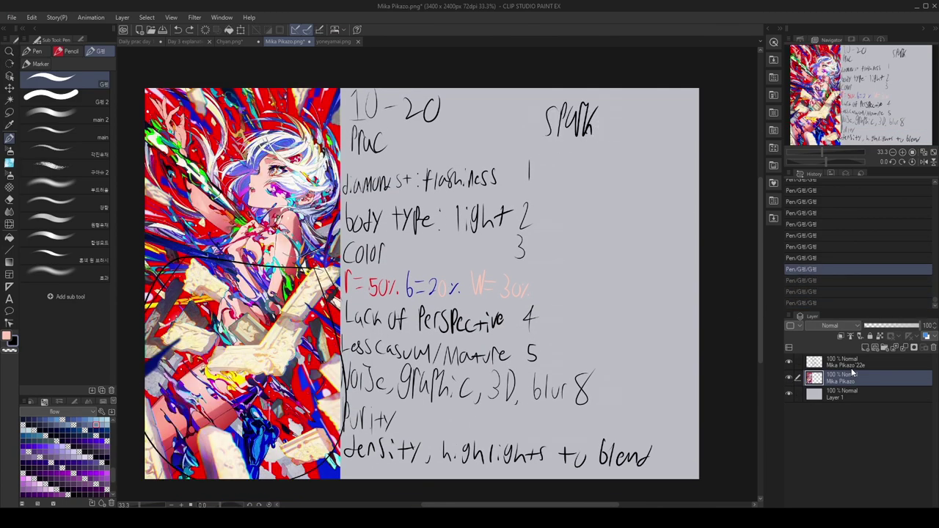
# Handwrite "sparkles" on the upper notes layer, in the empty area beside the 10-20 heading
pyautogui.click(852, 366)
pyautogui.moveTo(548, 121); pyautogui.dragTo(543, 143)
pyautogui.moveTo(553, 122); pyautogui.dragTo(554, 134)
pyautogui.moveTo(567, 128)
pyautogui.mouseDown()
pyautogui.moveTo(570, 142)
pyautogui.moveTo(578, 130)
pyautogui.mouseUp()
pyautogui.moveTo(580, 120); pyautogui.dragTo(586, 148)
pyautogui.moveTo(590, 124)
pyautogui.mouseDown()
pyautogui.moveTo(592, 152)
pyautogui.moveTo(604, 145)
pyautogui.mouseUp()
pyautogui.moveTo(613, 127); pyautogui.dragTo(606, 150)
# Lasso the stray black outline over the lower part of the illustration, delete it and clear the selection
pyautogui.click(10, 112)
pyautogui.moveTo(316, 231)
pyautogui.mouseDown()
pyautogui.moveTo(423, 381)
pyautogui.moveTo(418, 305)
pyautogui.mouseUp()
pyautogui.click(310, 460)
pyautogui.hotkey('ctrl', 'd')
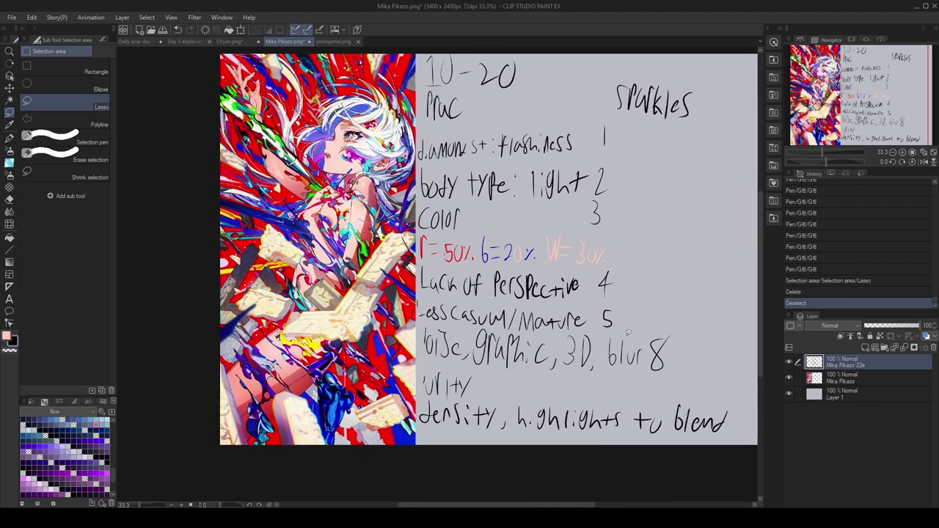
# Sketch black flow and contour lines over the figure, following the shoulder, arm, torso, hips and legs
pyautogui.press('p')
pyautogui.moveTo(279, 391)
pyautogui.mouseDown()
pyautogui.moveTo(343, 305)
pyautogui.moveTo(363, 230)
pyautogui.mouseUp()
pyautogui.moveTo(360, 179)
pyautogui.mouseDown()
pyautogui.moveTo(373, 203)
pyautogui.moveTo(367, 226)
pyautogui.mouseUp()
pyautogui.moveTo(366, 223)
pyautogui.mouseDown()
pyautogui.moveTo(337, 292)
pyautogui.moveTo(344, 308)
pyautogui.mouseUp()
pyautogui.press('e')
pyautogui.press('p')
pyautogui.moveTo(344, 307); pyautogui.dragTo(344, 345)
pyautogui.moveTo(320, 213); pyautogui.dragTo(309, 278)
pyautogui.moveTo(308, 279); pyautogui.dragTo(283, 323)
pyautogui.moveTo(299, 257); pyautogui.dragTo(293, 283)
pyautogui.moveTo(293, 282); pyautogui.dragTo(301, 308)
pyautogui.moveTo(339, 295); pyautogui.dragTo(326, 308)
pyautogui.moveTo(325, 308); pyautogui.dragTo(283, 322)
pyautogui.moveTo(282, 323); pyautogui.dragTo(267, 353)
pyautogui.moveTo(296, 274); pyautogui.dragTo(294, 283)
pyautogui.moveTo(295, 279); pyautogui.dragTo(299, 302)
pyautogui.moveTo(296, 257)
pyautogui.mouseDown()
pyautogui.moveTo(295, 282)
pyautogui.moveTo(298, 273)
pyautogui.mouseUp()
pyautogui.moveTo(297, 254); pyautogui.dragTo(295, 274)
pyautogui.moveTo(317, 234)
pyautogui.mouseDown()
pyautogui.moveTo(317, 251)
pyautogui.moveTo(293, 253)
pyautogui.mouseUp()
pyautogui.moveTo(312, 249); pyautogui.dragTo(317, 265)
pyautogui.moveTo(402, 238); pyautogui.dragTo(415, 263)
pyautogui.moveTo(395, 217); pyautogui.dragTo(381, 222)
pyautogui.moveTo(368, 187); pyautogui.dragTo(375, 198)
# Undo the last six sketch strokes over the figure and redo them to compare
pyautogui.scroll(4, 337, 199)
pyautogui.scroll(-3, 337, 199)
pyautogui.hotkey('ctrl', 'z')
pyautogui.hotkey('ctrl', 'z')
pyautogui.hotkey('ctrl', 'z')
pyautogui.hotkey('ctrl', 'z')
pyautogui.hotkey('ctrl', 'z')
pyautogui.hotkey('ctrl', 'z')
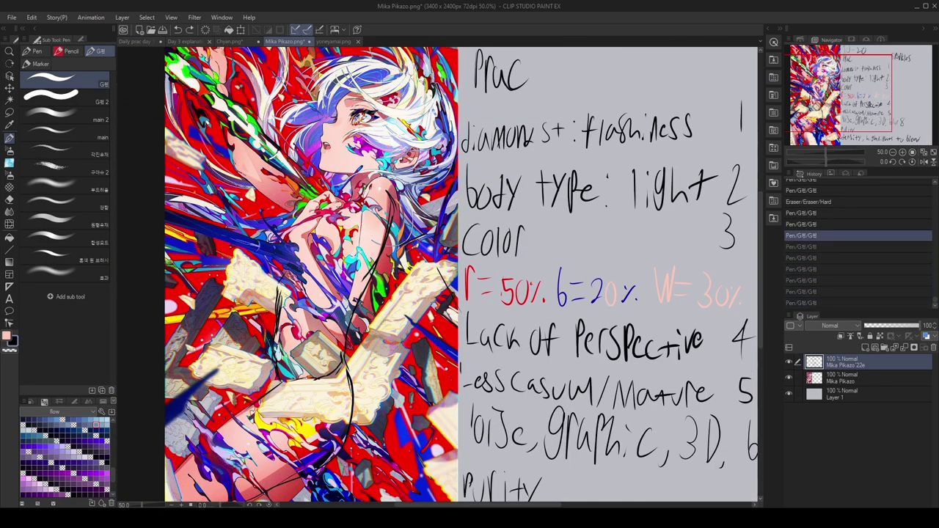
pyautogui.hotkey('ctrl', 'y')
pyautogui.hotkey('ctrl', 'y')
pyautogui.hotkey('ctrl', 'y')
pyautogui.hotkey('ctrl', 'y')
pyautogui.hotkey('ctrl', 'y')
pyautogui.hotkey('ctrl', 'y')
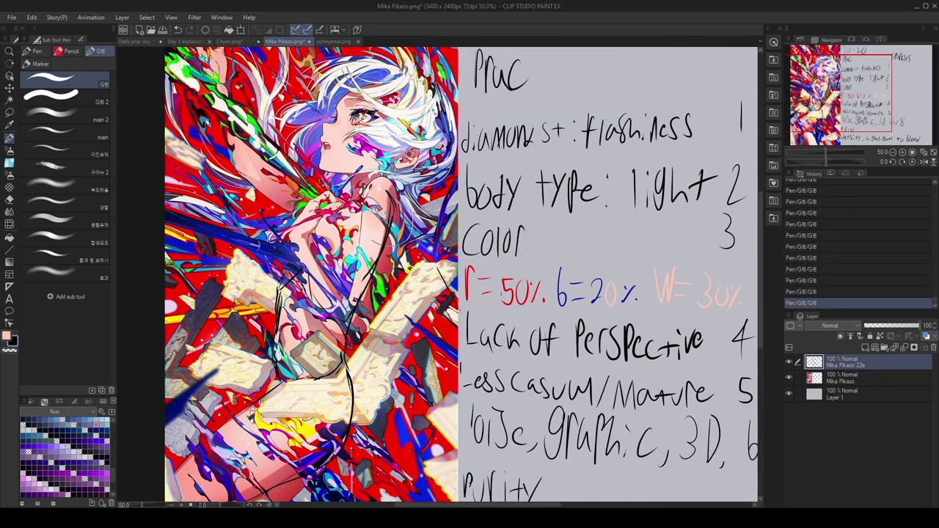
# Sketch more black contour lines over the figure's torso, waist and hips
pyautogui.moveTo(281, 282)
pyautogui.mouseDown()
pyautogui.moveTo(301, 234)
pyautogui.moveTo(341, 203)
pyautogui.mouseUp()
pyautogui.moveTo(388, 209); pyautogui.dragTo(378, 249)
pyautogui.moveTo(276, 341); pyautogui.dragTo(287, 379)
pyautogui.moveTo(275, 342)
pyautogui.mouseDown()
pyautogui.moveTo(314, 342)
pyautogui.moveTo(317, 366)
pyautogui.moveTo(293, 404)
pyautogui.mouseUp()
pyautogui.moveTo(302, 385)
pyautogui.mouseDown()
pyautogui.moveTo(330, 395)
pyautogui.moveTo(328, 381)
pyautogui.mouseUp()
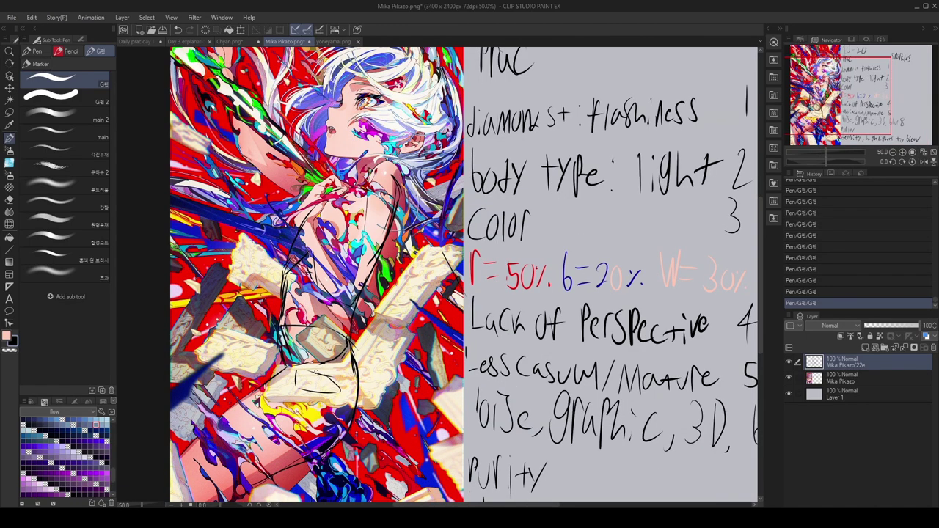
pyautogui.scroll(-1, 309, 424)
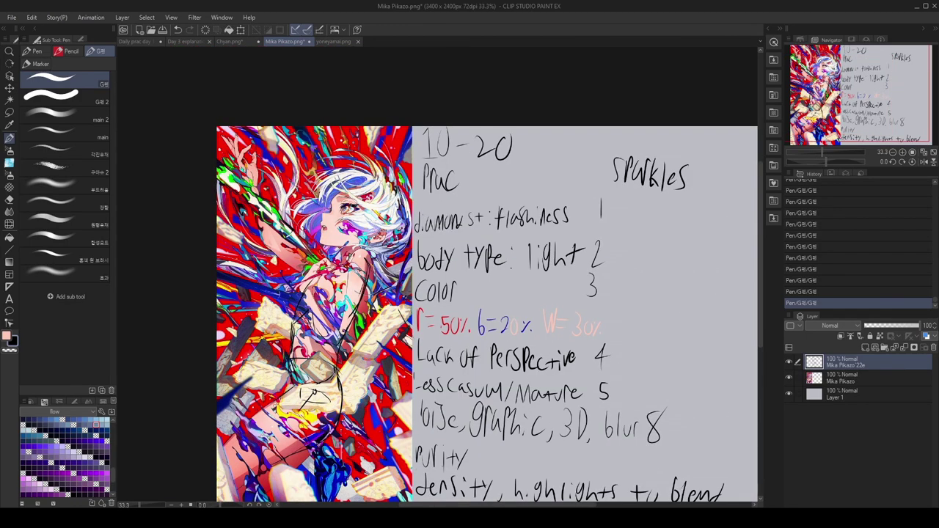
pyautogui.hotkey('ctrl', '+')
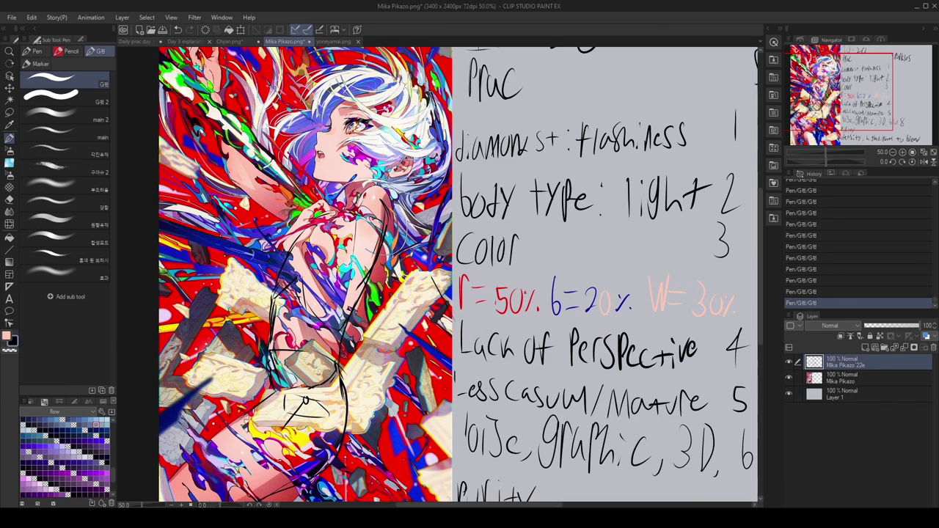
pyautogui.hotkey('ctrl', '-')
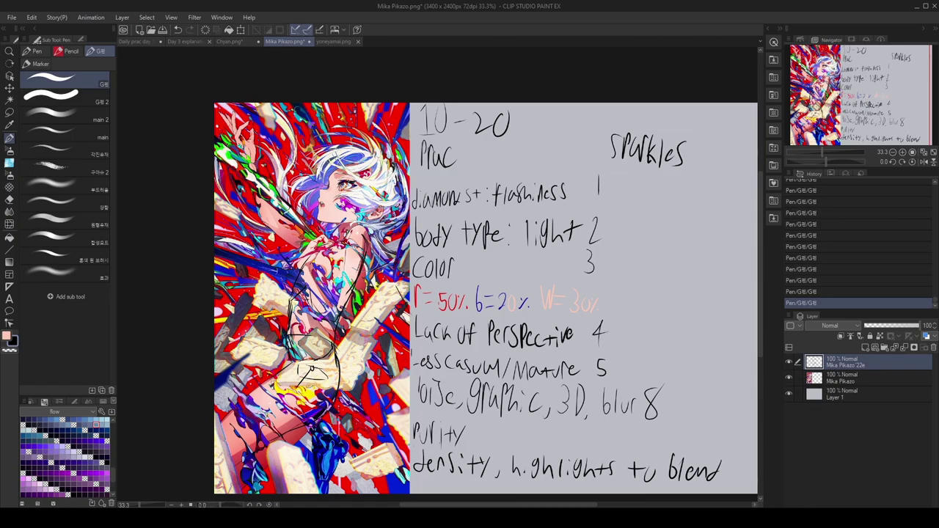
pyautogui.hotkey('ctrl', '+')
pyautogui.moveTo(367, 191); pyautogui.dragTo(358, 300)
pyautogui.moveTo(364, 214)
pyautogui.mouseDown()
pyautogui.moveTo(374, 263)
pyautogui.moveTo(322, 282)
pyautogui.mouseUp()
pyautogui.hotkey('ctrl', 'z')
pyautogui.hotkey('ctrl', 'z')
pyautogui.hotkey('ctrl', 'z')
pyautogui.hotkey('ctrl', 'z')
pyautogui.hotkey('ctrl', 'z')
# Sketch additional black flow lines over the figure and around her hair
pyautogui.moveTo(318, 238)
pyautogui.mouseDown()
pyautogui.moveTo(340, 296)
pyautogui.moveTo(334, 319)
pyautogui.mouseUp()
pyautogui.moveTo(248, 244); pyautogui.dragTo(318, 263)
pyautogui.moveTo(231, 180)
pyautogui.mouseDown()
pyautogui.moveTo(285, 211)
pyautogui.moveTo(292, 257)
pyautogui.moveTo(280, 262)
pyautogui.mouseUp()
pyautogui.moveTo(270, 221); pyautogui.dragTo(230, 258)
pyautogui.moveTo(241, 204); pyautogui.dragTo(201, 266)
pyautogui.scroll(-2, 313, 226)
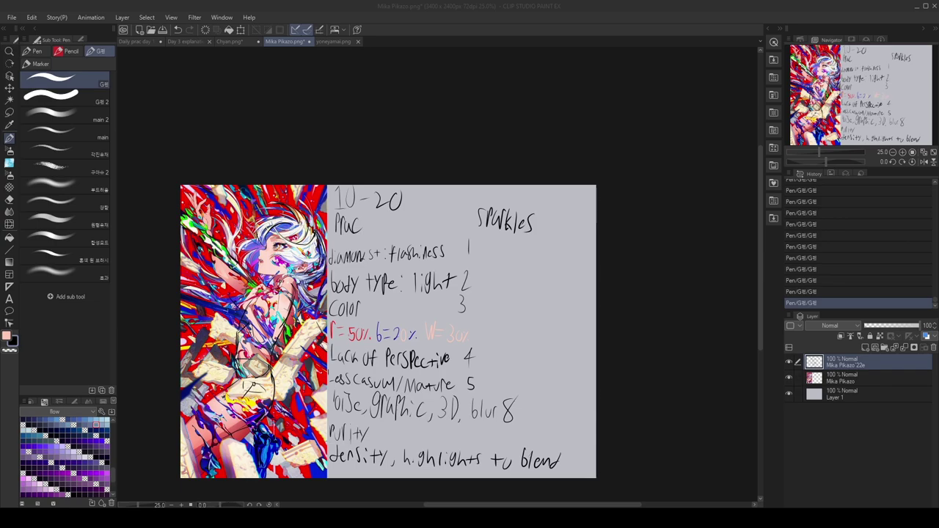
pyautogui.moveTo(756, 261)
pyautogui.mouseDown()
pyautogui.moveTo(756, 276)
pyautogui.moveTo(756, 265)
pyautogui.mouseUp()
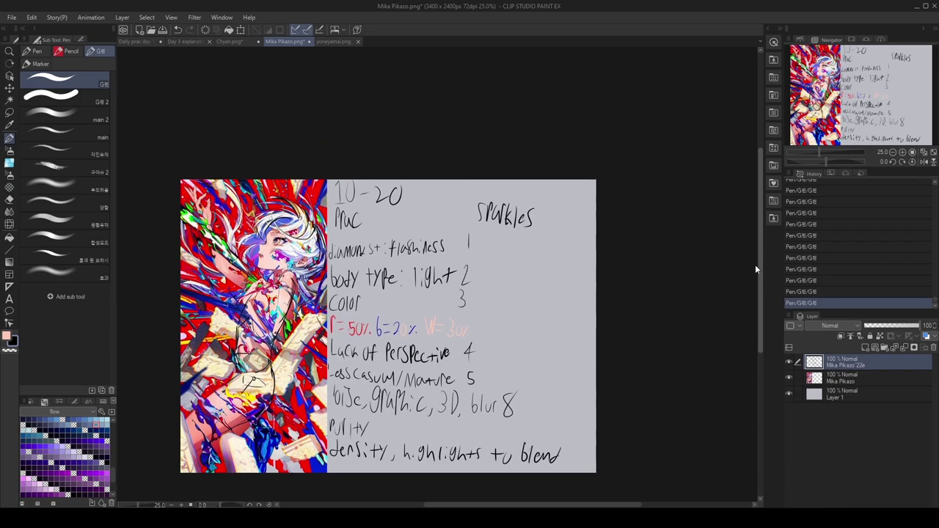
# Lasso the black sketch lines over the illustration, delete them and clear the selection
pyautogui.click(9, 113)
pyautogui.moveTo(321, 286); pyautogui.dragTo(283, 196)
pyautogui.press('Delete')
pyautogui.hotkey('ctrl', 'd')
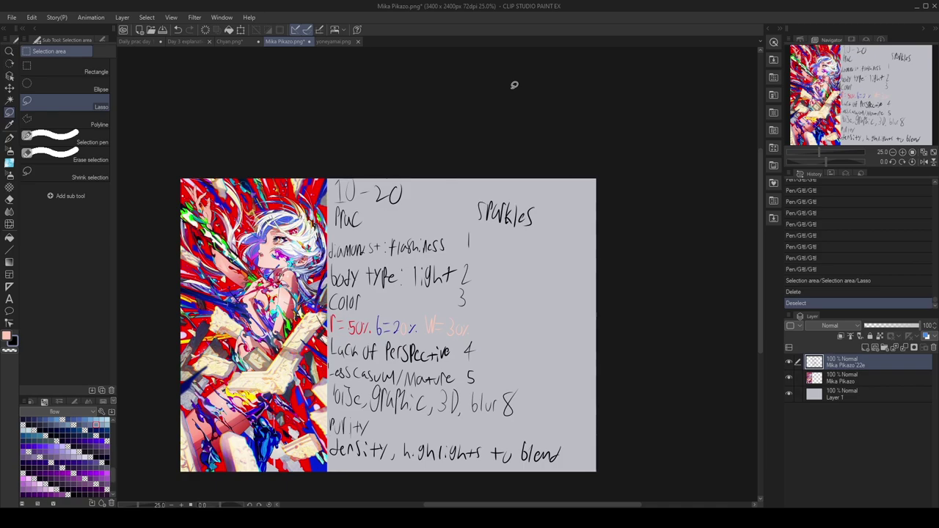
# Handwrite "using color to push eyes to skin" with the pen beneath the "sparkles" note
pyautogui.click(9, 140)
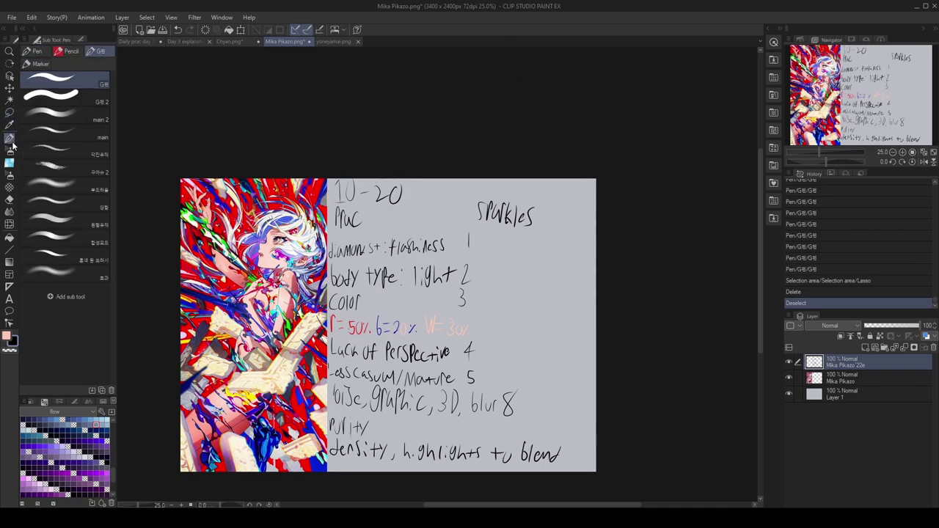
pyautogui.moveTo(484, 236)
pyautogui.mouseDown()
pyautogui.moveTo(501, 251)
pyautogui.moveTo(583, 251)
pyautogui.mouseUp()
pyautogui.moveTo(480, 266)
pyautogui.mouseDown()
pyautogui.moveTo(495, 280)
pyautogui.moveTo(564, 277)
pyautogui.moveTo(502, 301)
pyautogui.moveTo(515, 303)
pyautogui.mouseUp()
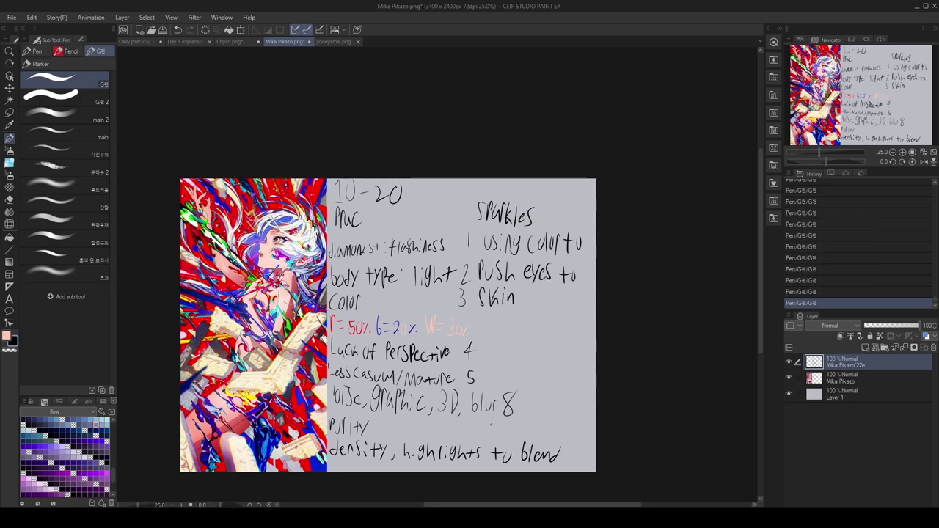
# Try black outline strokes circling the figure's head and hair
pyautogui.scroll(3, 281, 232)
pyautogui.moveTo(309, 213); pyautogui.dragTo(329, 241)
pyautogui.scroll(-2, 321, 244)
pyautogui.hotkey('ctrl', 'z')
pyautogui.moveTo(311, 208); pyautogui.dragTo(340, 285)
pyautogui.moveTo(327, 284); pyautogui.dragTo(258, 273)
pyautogui.hotkey('ctrl', 'z')
pyautogui.hotkey('ctrl', 'z')
pyautogui.hotkey('ctrl', 'z')
pyautogui.hotkey('ctrl', 'z')
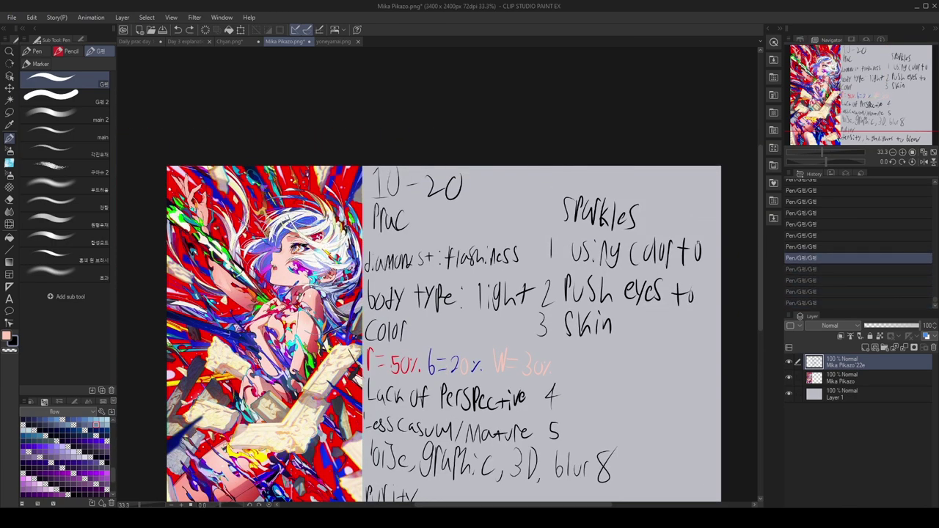
# Redo the four undone outline strokes around the head to compare, and undo the last one again
pyautogui.scroll(-3, 755, 245)
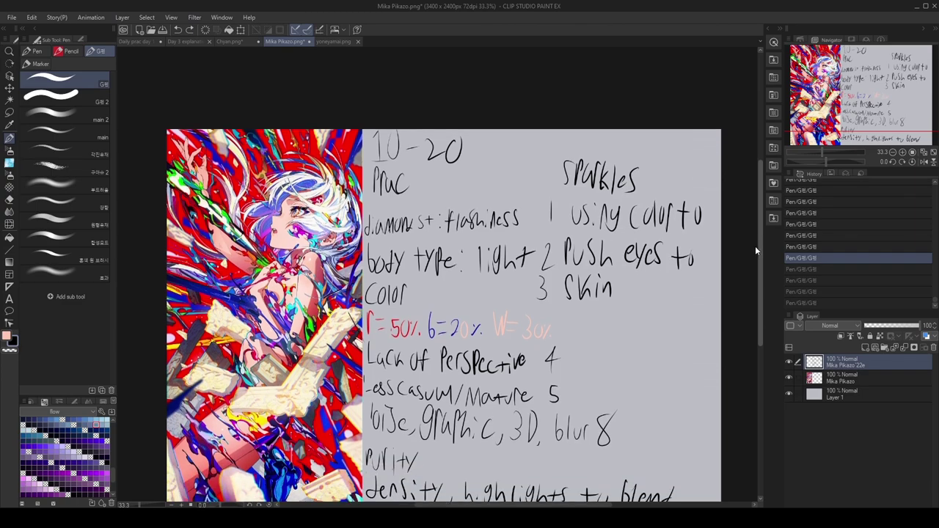
pyautogui.scroll(1, 754, 255)
pyautogui.hotkey('ctrl', 'y')
pyautogui.hotkey('ctrl', 'y')
pyautogui.hotkey('ctrl', 'y')
pyautogui.hotkey('ctrl', 'y')
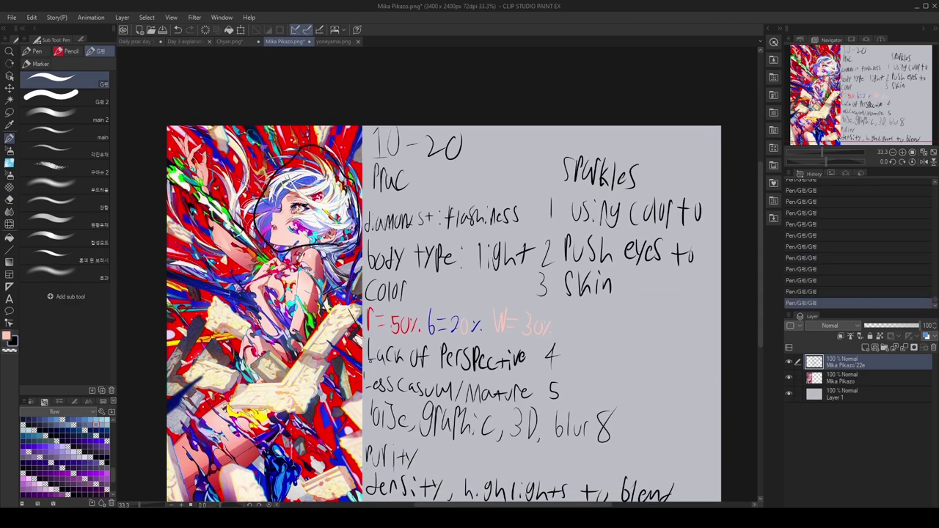
pyautogui.hotkey('ctrl', 'z')
pyautogui.scroll(-5, 757, 268)
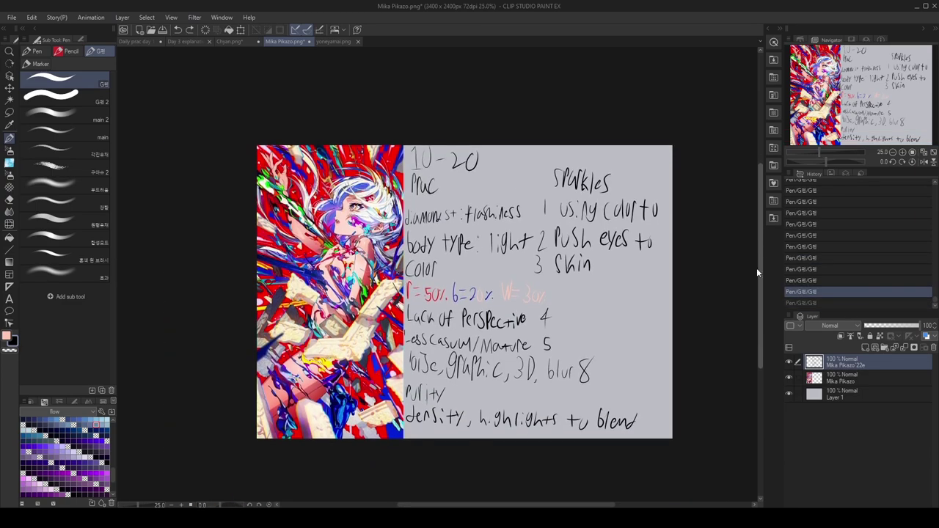
pyautogui.scroll(5, 673, 272)
# Switch to the yoneyamai.png document and set its canvas width to 4000 px
pyautogui.click(333, 42)
pyautogui.scroll(-3, 759, 251)
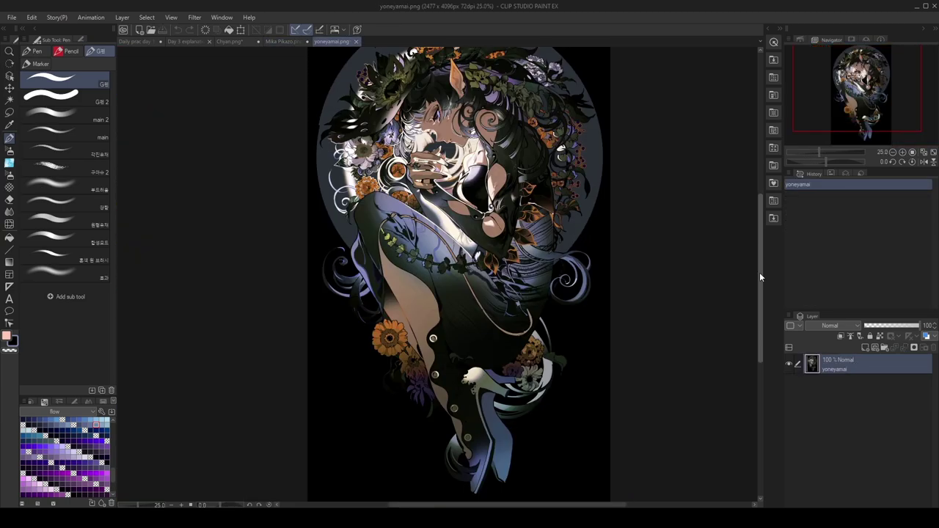
pyautogui.click(34, 16)
pyautogui.click(105, 270)
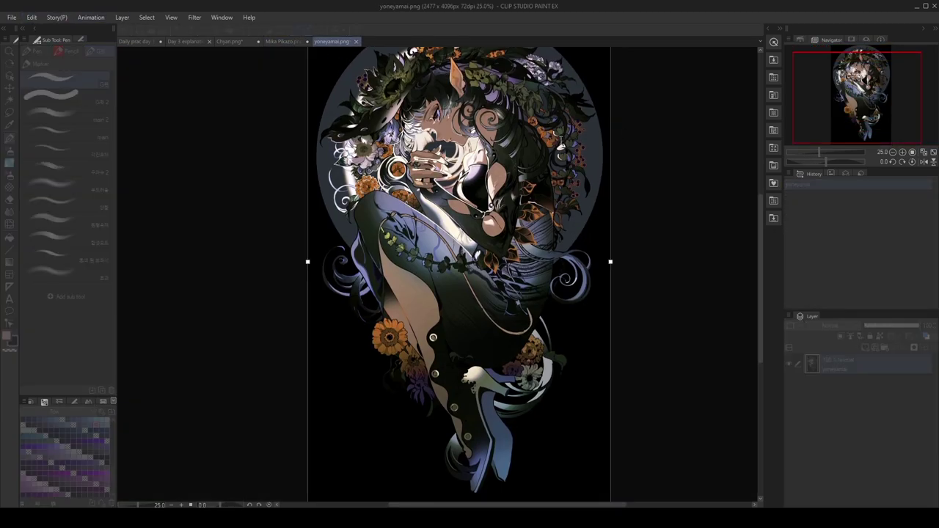
pyautogui.write('4000')
pyautogui.press('Return')
# Move the illustration to the canvas's left edge, leaving all the empty space beside it for notes
pyautogui.hotkey('ctrl', 't')
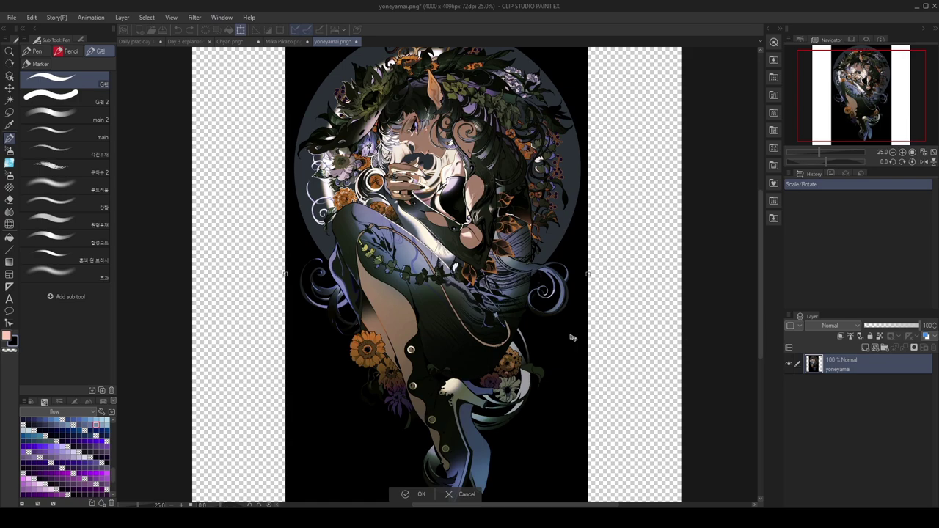
pyautogui.moveTo(572, 339); pyautogui.dragTo(478, 346)
pyautogui.press('Return')
pyautogui.scroll(-1, 501, 384)
# Add a raster layer beneath the illustration and fill it with light pink as the notes background
pyautogui.click(865, 348)
pyautogui.moveTo(845, 365); pyautogui.dragTo(843, 388)
pyautogui.click(6, 335)
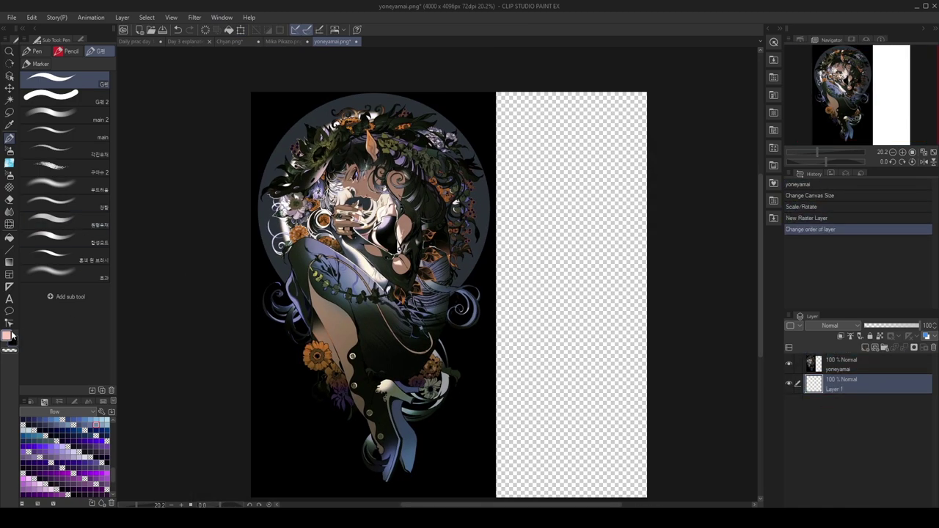
pyautogui.click(10, 237)
pyautogui.click(394, 317)
pyautogui.press('p')
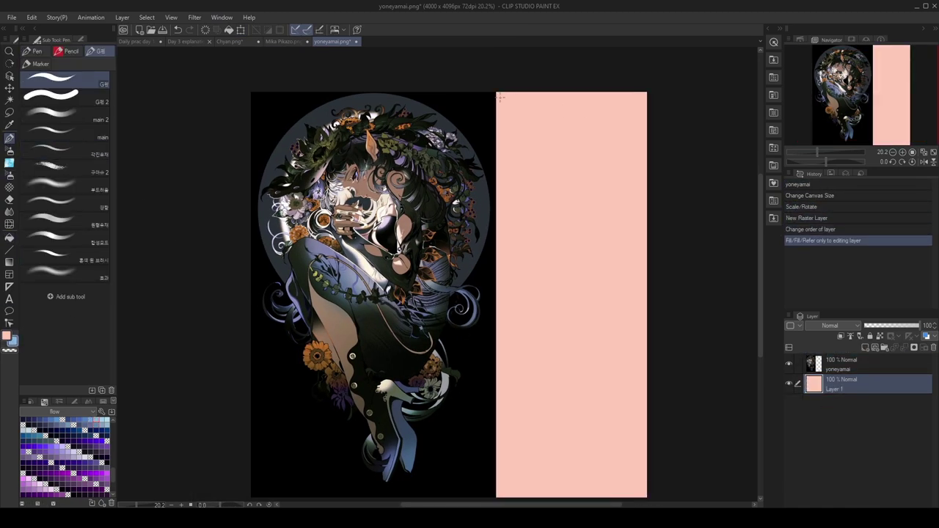
pyautogui.scroll(-2, 506, 117)
pyautogui.moveTo(506, 118); pyautogui.dragTo(635, 109)
pyautogui.hotkey('ctrl', 'z')
# Add a raster layer above the illustration and draw a light blue diamond outline around the whole figure
pyautogui.click(866, 347)
pyautogui.moveTo(844, 384); pyautogui.dragTo(843, 358)
pyautogui.scroll(2, 394, 217)
pyautogui.moveTo(450, 50); pyautogui.dragTo(307, 264)
pyautogui.moveTo(760, 228); pyautogui.dragTo(761, 204)
pyautogui.hotkey('ctrl', 'z')
pyautogui.moveTo(316, 287); pyautogui.dragTo(464, 501)
pyautogui.moveTo(547, 403); pyautogui.dragTo(611, 277)
pyautogui.moveTo(608, 268); pyautogui.dragTo(473, 51)
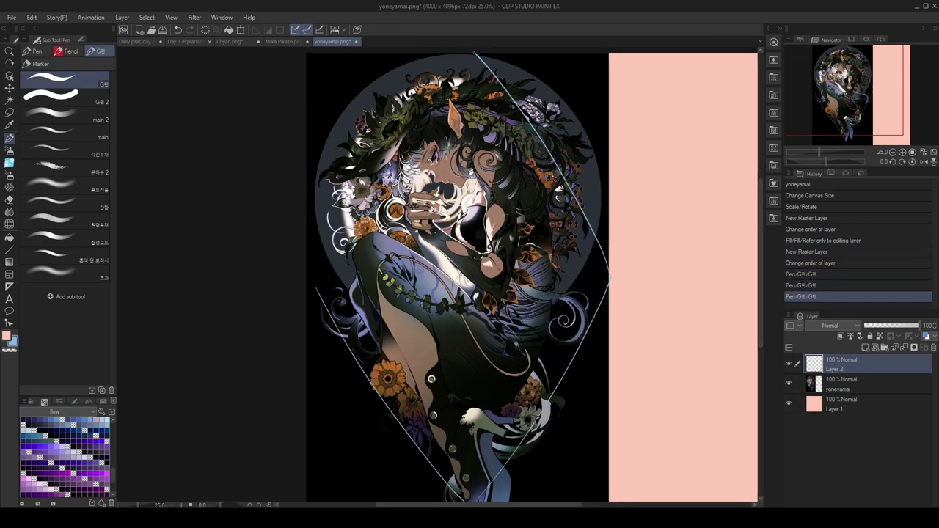
pyautogui.moveTo(391, 159); pyautogui.dragTo(307, 296)
pyautogui.scroll(-6, 640, 205)
pyautogui.scroll(6, 649, 211)
# Draw light blue diagonal lines from the diamond's right corner down across the pink notes area
pyautogui.moveTo(540, 224); pyautogui.dragTo(615, 421)
pyautogui.scroll(-6, 645, 213)
pyautogui.scroll(6, 662, 231)
pyautogui.moveTo(759, 298); pyautogui.dragTo(754, 235)
pyautogui.moveTo(493, 372); pyautogui.dragTo(513, 443)
pyautogui.scroll(-2, 525, 447)
pyautogui.scroll(2, 525, 447)
pyautogui.moveTo(405, 151); pyautogui.dragTo(505, 413)
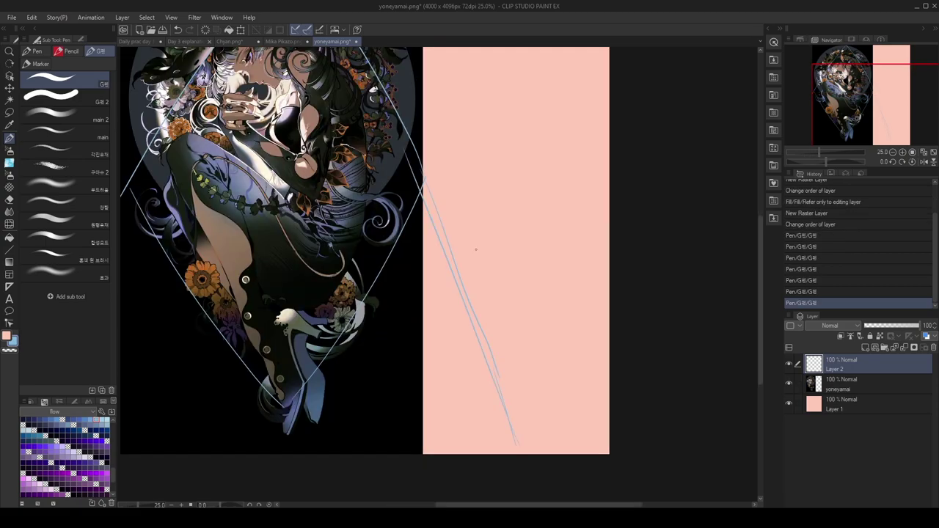
pyautogui.hotkey('ctrl', 'z')
pyautogui.moveTo(419, 166); pyautogui.dragTo(534, 447)
# Handwrite "triangle/diamond piece. 1" in light blue at the top of the pink notes area
pyautogui.moveTo(760, 295); pyautogui.dragTo(760, 250)
pyautogui.moveTo(435, 80)
pyautogui.mouseDown()
pyautogui.moveTo(435, 106)
pyautogui.moveTo(440, 93)
pyautogui.mouseUp()
pyautogui.moveTo(443, 105); pyautogui.dragTo(449, 86)
pyautogui.moveTo(453, 91); pyautogui.dragTo(453, 104)
pyautogui.moveTo(464, 92); pyautogui.dragTo(476, 100)
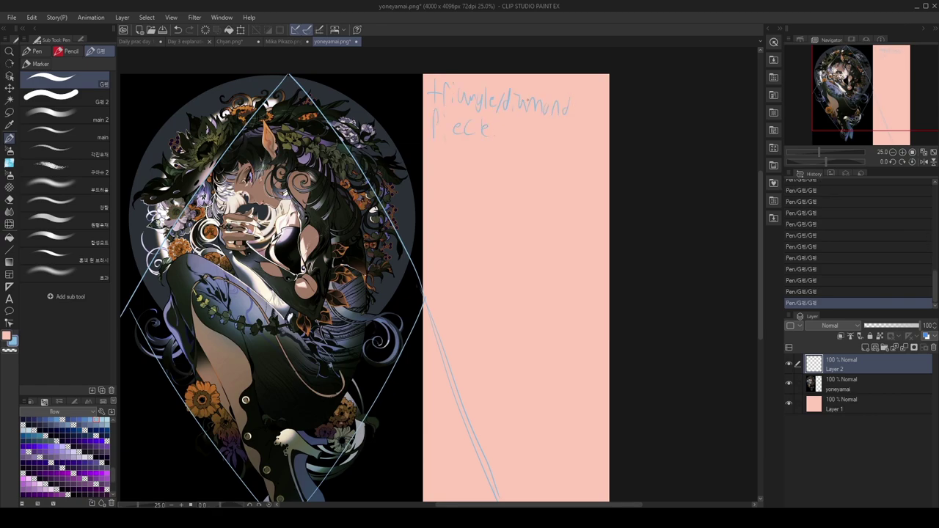
pyautogui.scroll(-2, 523, 103)
pyautogui.scroll(2, 515, 112)
pyautogui.moveTo(521, 110); pyautogui.dragTo(521, 126)
pyautogui.moveTo(516, 127); pyautogui.dragTo(526, 127)
# Handwrite "2. symmetry" below the first note in the pink area
pyautogui.scroll(-2, 534, 137)
pyautogui.scroll(2, 496, 141)
pyautogui.moveTo(473, 141); pyautogui.dragTo(478, 160)
pyautogui.click(483, 159)
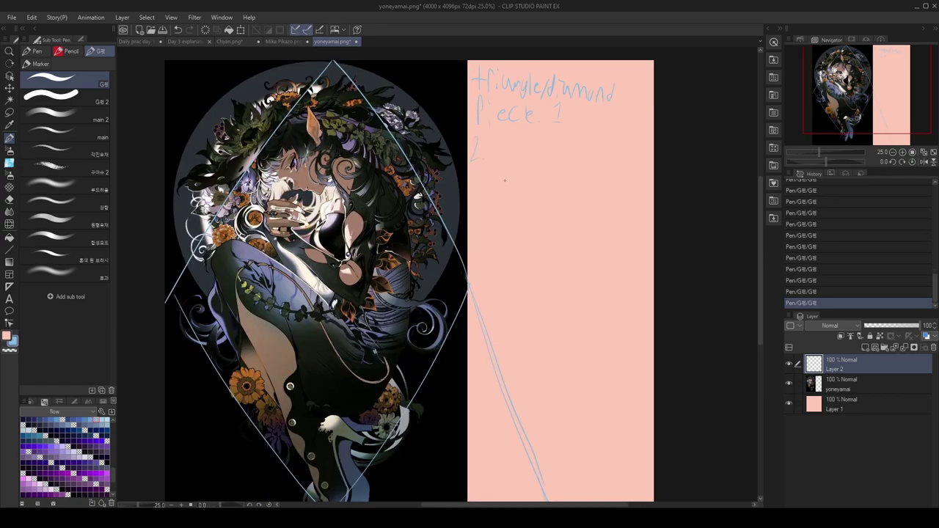
pyautogui.moveTo(560, 197); pyautogui.dragTo(673, 182)
# Draw a vertical centre line through the figure and encircle the mirrored pairs of swirls and flower clusters
pyautogui.moveTo(437, 491); pyautogui.dragTo(441, 60)
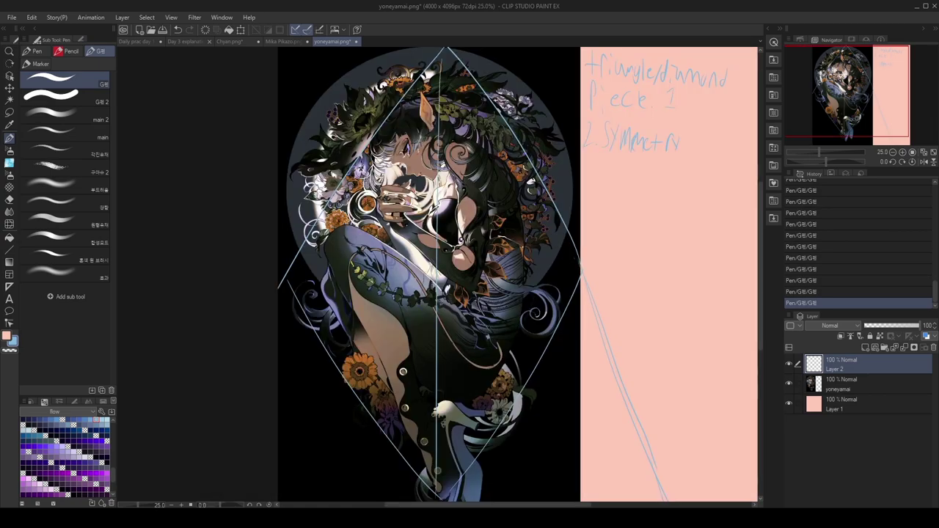
pyautogui.moveTo(309, 276); pyautogui.dragTo(313, 275)
pyautogui.moveTo(540, 262)
pyautogui.mouseDown()
pyautogui.moveTo(550, 354)
pyautogui.moveTo(535, 263)
pyautogui.mouseUp()
pyautogui.moveTo(351, 342); pyautogui.dragTo(356, 347)
pyautogui.moveTo(500, 343); pyautogui.dragTo(513, 337)
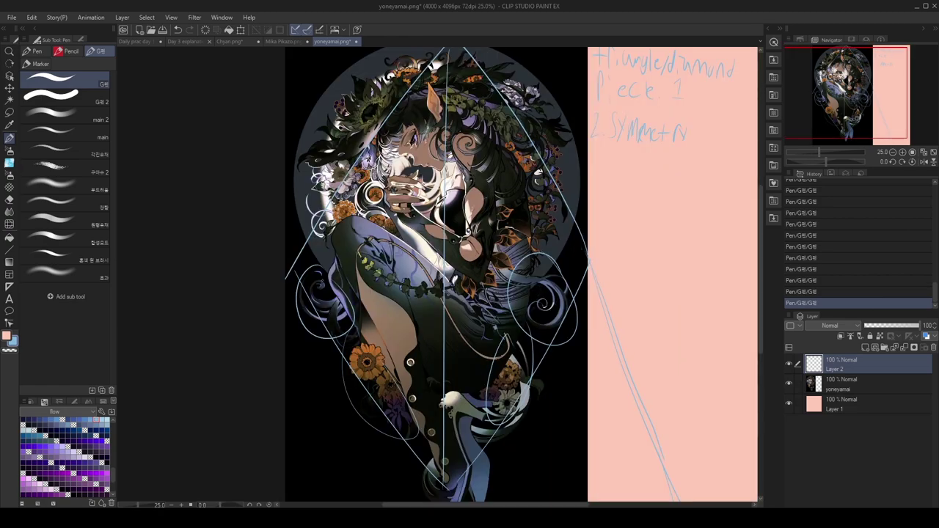
# Draw a large light blue circle around the figure's upper part and start handwriting note 3 below "2. symmetry"
pyautogui.scroll(1, 488, 219)
pyautogui.moveTo(760, 231); pyautogui.dragTo(765, 217)
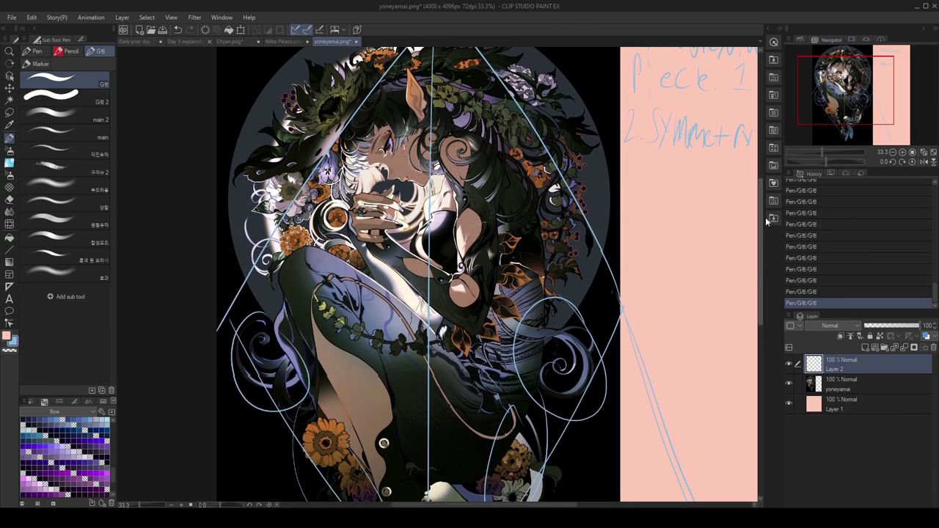
pyautogui.scroll(-1, 441, 197)
pyautogui.scroll(1, 474, 215)
pyautogui.scroll(-1, 478, 231)
pyautogui.moveTo(345, 97); pyautogui.dragTo(461, 85)
pyautogui.moveTo(581, 188)
pyautogui.mouseDown()
pyautogui.moveTo(582, 212)
pyautogui.moveTo(602, 218)
pyautogui.mouseUp()
pyautogui.moveTo(606, 203); pyautogui.dragTo(607, 217)
pyautogui.moveTo(616, 203); pyautogui.dragTo(612, 222)
pyautogui.moveTo(622, 193)
pyautogui.mouseDown()
pyautogui.moveTo(633, 218)
pyautogui.moveTo(653, 220)
pyautogui.mouseUp()
pyautogui.moveTo(659, 211); pyautogui.dragTo(681, 219)
# Undo the last three pen strokes
pyautogui.scroll(3, 438, 274)
pyautogui.moveTo(760, 211); pyautogui.dragTo(760, 261)
pyautogui.scroll(2, 330, 222)
pyautogui.hotkey('ctrl', 'z')
pyautogui.hotkey('ctrl', 'z')
pyautogui.hotkey('ctrl', 'z')
pyautogui.scroll(-1, 391, 170)
pyautogui.scroll(-4, 759, 223)
pyautogui.scroll(2, 359, 294)
pyautogui.scroll(-1, 760, 261)
# Handwrite the remaining words of note 3 in light blue in the pink notes area
pyautogui.moveTo(506, 505); pyautogui.dragTo(555, 505)
pyautogui.moveTo(761, 243); pyautogui.dragTo(761, 226)
pyautogui.moveTo(651, 214); pyautogui.dragTo(657, 228)
pyautogui.moveTo(654, 213); pyautogui.dragTo(655, 241)
pyautogui.moveTo(670, 223); pyautogui.dragTo(672, 239)
pyautogui.moveTo(677, 223); pyautogui.dragTo(695, 242)
pyautogui.moveTo(700, 242); pyautogui.dragTo(731, 243)
pyautogui.moveTo(740, 224); pyautogui.dragTo(736, 247)
pyautogui.moveTo(506, 505); pyautogui.dragTo(542, 504)
pyautogui.moveTo(652, 255); pyautogui.dragTo(653, 270)
# Handwrite note 4 about the calm effect below note 3
pyautogui.moveTo(638, 223); pyautogui.dragTo(651, 252)
pyautogui.moveTo(655, 238); pyautogui.dragTo(665, 254)
pyautogui.moveTo(667, 236); pyautogui.dragTo(673, 253)
pyautogui.moveTo(678, 229)
pyautogui.mouseDown()
pyautogui.moveTo(680, 254)
pyautogui.moveTo(695, 255)
pyautogui.mouseUp()
pyautogui.moveTo(688, 253)
pyautogui.mouseDown()
pyautogui.moveTo(682, 207)
pyautogui.moveTo(658, 250)
pyautogui.mouseUp()
pyautogui.moveTo(667, 238); pyautogui.dragTo(671, 251)
pyautogui.moveTo(674, 238); pyautogui.dragTo(691, 252)
pyautogui.moveTo(693, 237); pyautogui.dragTo(697, 261)
pyautogui.moveTo(522, 266)
pyautogui.mouseDown()
pyautogui.moveTo(616, 275)
pyautogui.moveTo(623, 284)
pyautogui.mouseUp()
pyautogui.moveTo(633, 265); pyautogui.dragTo(634, 283)
pyautogui.moveTo(639, 267); pyautogui.dragTo(662, 280)
pyautogui.moveTo(665, 266)
pyautogui.mouseDown()
pyautogui.moveTo(670, 278)
pyautogui.moveTo(686, 279)
pyautogui.mouseUp()
# Examine the fine sparkle details on the figure's sleeve and the surrounding leaves up close
pyautogui.scroll(3, 410, 288)
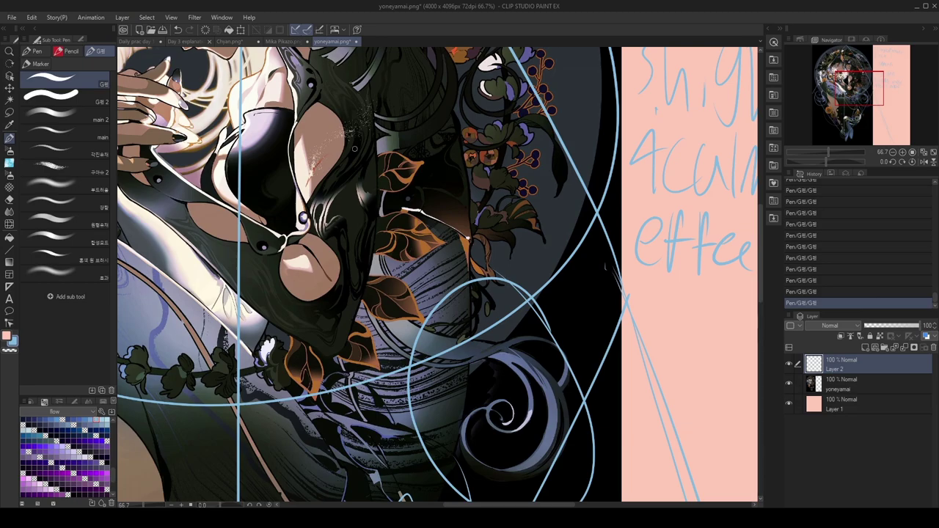
pyautogui.scroll(2, 340, 114)
pyautogui.scroll(-1, 338, 334)
pyautogui.scroll(1, 319, 356)
pyautogui.scroll(-1, 337, 382)
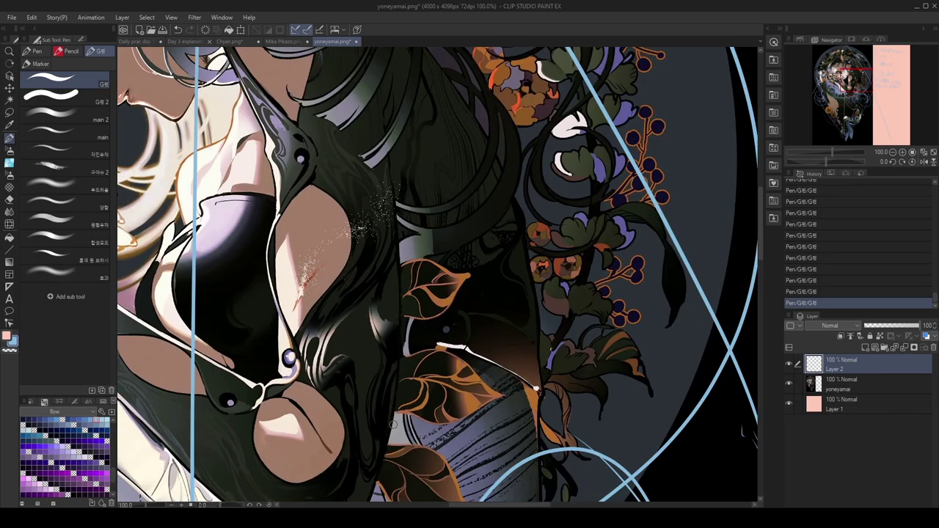
pyautogui.scroll(-1, 734, 147)
pyautogui.moveTo(760, 249)
pyautogui.mouseDown()
pyautogui.moveTo(756, 313)
pyautogui.moveTo(760, 249)
pyautogui.mouseUp()
pyautogui.hotkey('ctrl', '-')
pyautogui.hotkey('ctrl', '-')
pyautogui.hotkey('ctrl', '-')
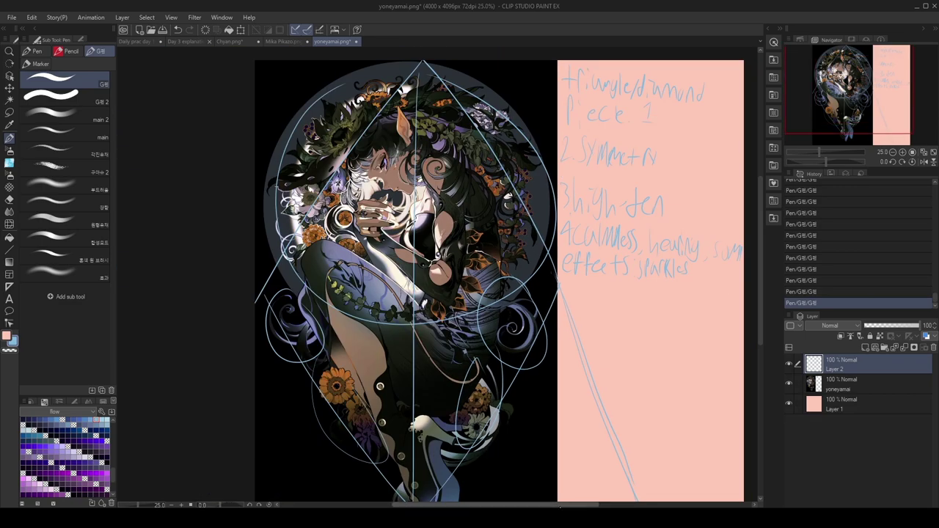
# Handwrite notes 6 "body type: Middle", 7 "clothes flowing" and 8 "growth" in light blue below note 4
pyautogui.moveTo(495, 505); pyautogui.dragTo(535, 505)
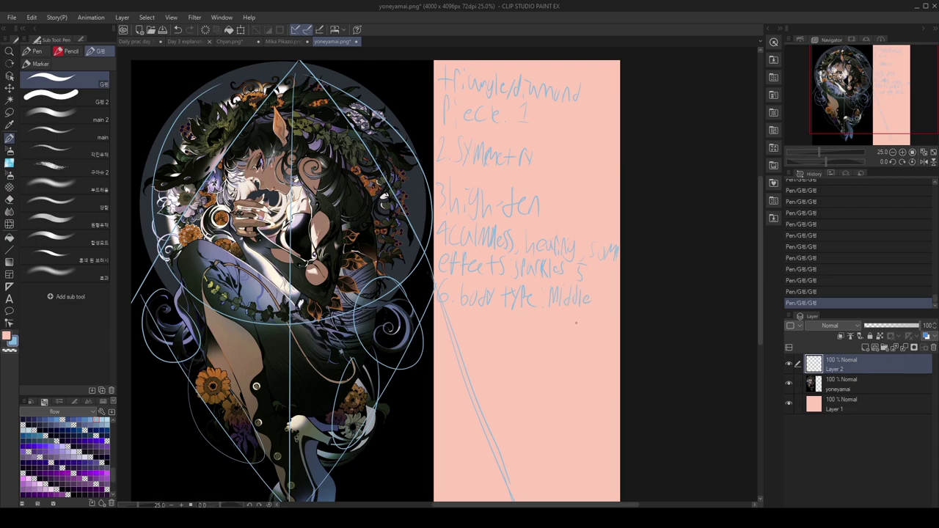
pyautogui.scroll(1, 575, 323)
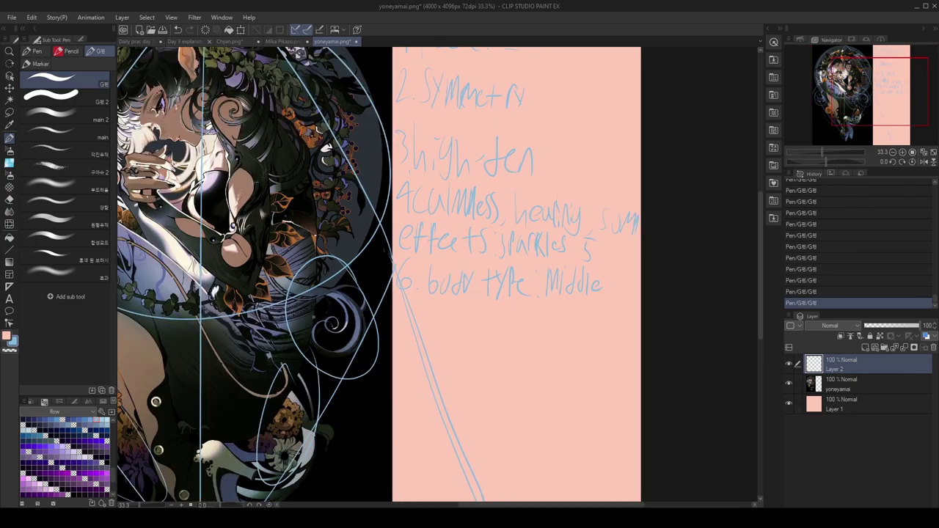
pyautogui.moveTo(537, 504); pyautogui.dragTo(517, 504)
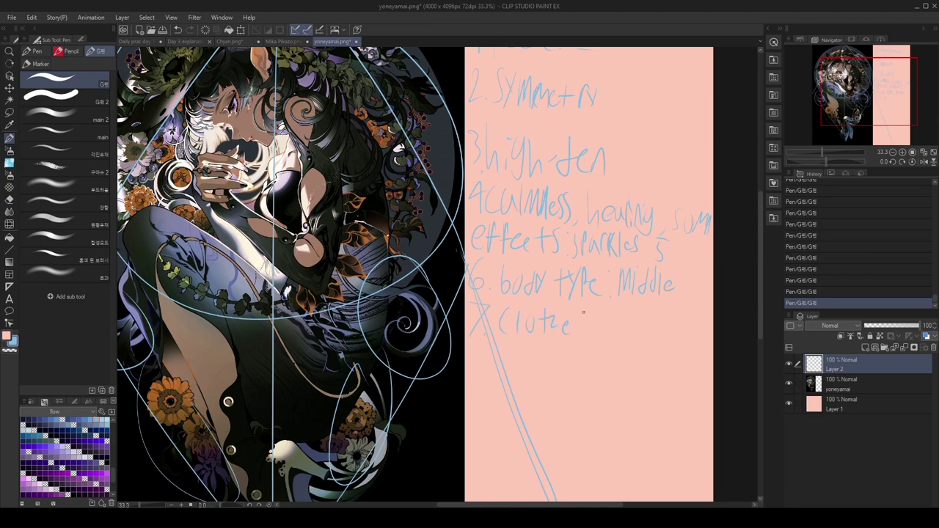
pyautogui.moveTo(617, 308); pyautogui.dragTo(620, 334)
pyautogui.moveTo(628, 311)
pyautogui.mouseDown()
pyautogui.moveTo(650, 332)
pyautogui.moveTo(680, 334)
pyautogui.mouseUp()
pyautogui.scroll(-1, 680, 316)
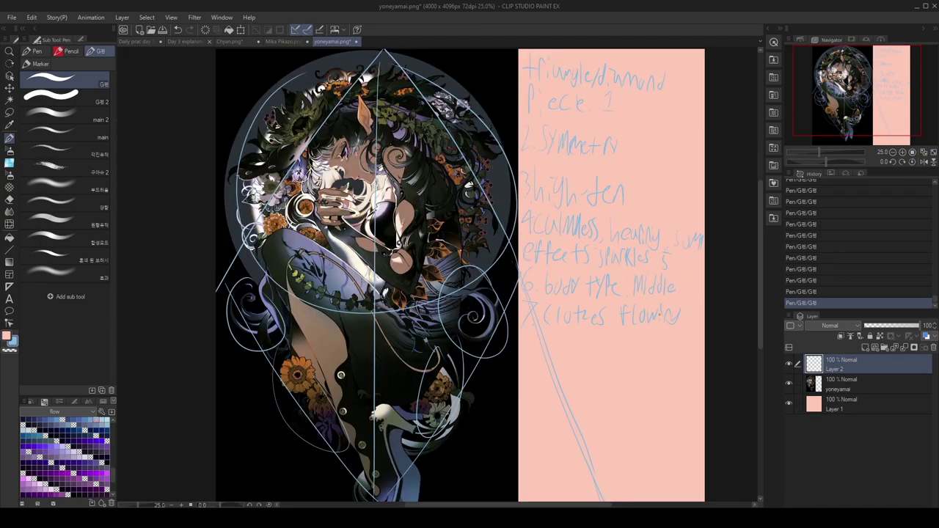
pyautogui.moveTo(531, 351)
pyautogui.mouseDown()
pyautogui.moveTo(527, 369)
pyautogui.moveTo(562, 375)
pyautogui.moveTo(587, 359)
pyautogui.moveTo(618, 363)
pyautogui.mouseUp()
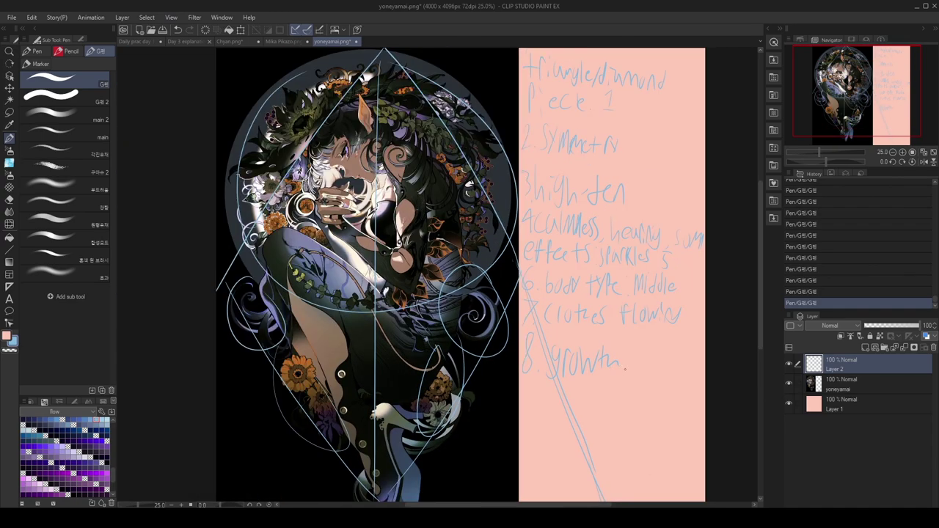
# Inspect the figure's face up close and handwrite note 9 about facial attention and note 10 about light below note 8
pyautogui.scroll(1, 625, 371)
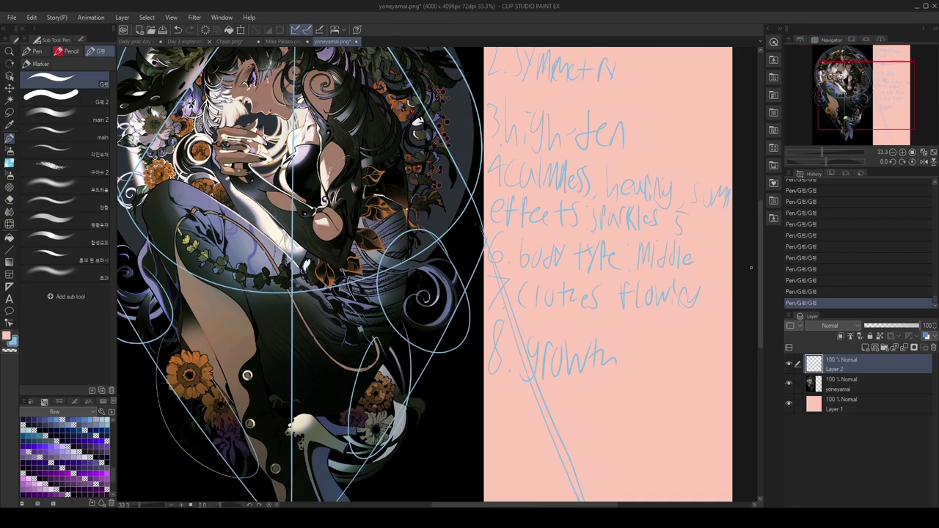
pyautogui.moveTo(264, 79); pyautogui.dragTo(265, 221)
pyautogui.scroll(4, 267, 220)
pyautogui.scroll(-3, 342, 219)
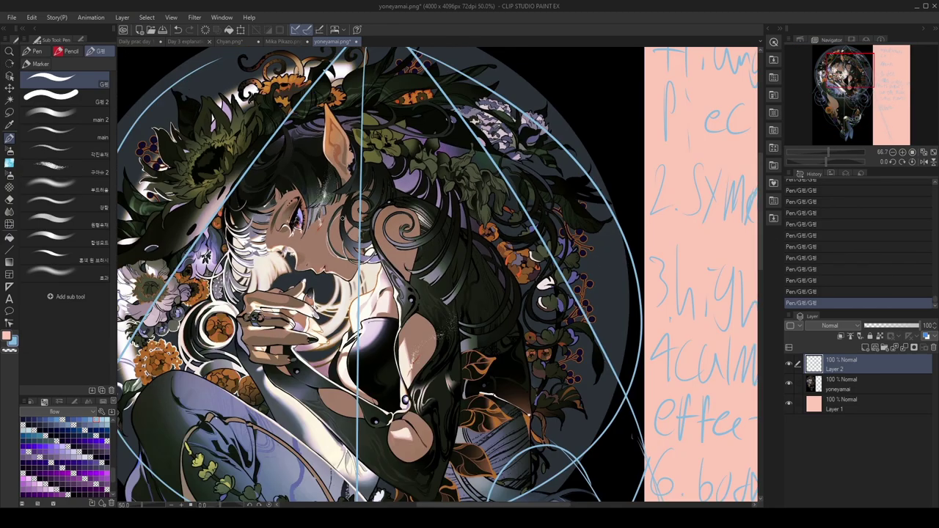
pyautogui.scroll(-2, 754, 116)
pyautogui.moveTo(754, 115); pyautogui.dragTo(503, 115)
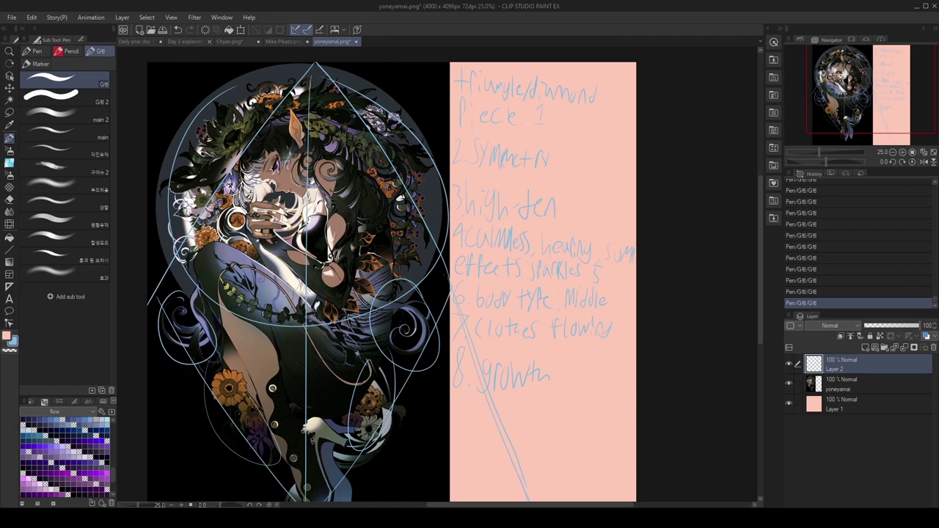
pyautogui.moveTo(462, 400)
pyautogui.mouseDown()
pyautogui.moveTo(507, 427)
pyautogui.moveTo(543, 412)
pyautogui.moveTo(548, 423)
pyautogui.moveTo(555, 411)
pyautogui.moveTo(628, 429)
pyautogui.mouseUp()
pyautogui.moveTo(452, 440)
pyautogui.mouseDown()
pyautogui.moveTo(528, 469)
pyautogui.moveTo(571, 456)
pyautogui.moveTo(632, 470)
pyautogui.mouseUp()
# Sample a dark color from the illustration and handwrite "11. Simple" with the pen below note 10
pyautogui.press('i')
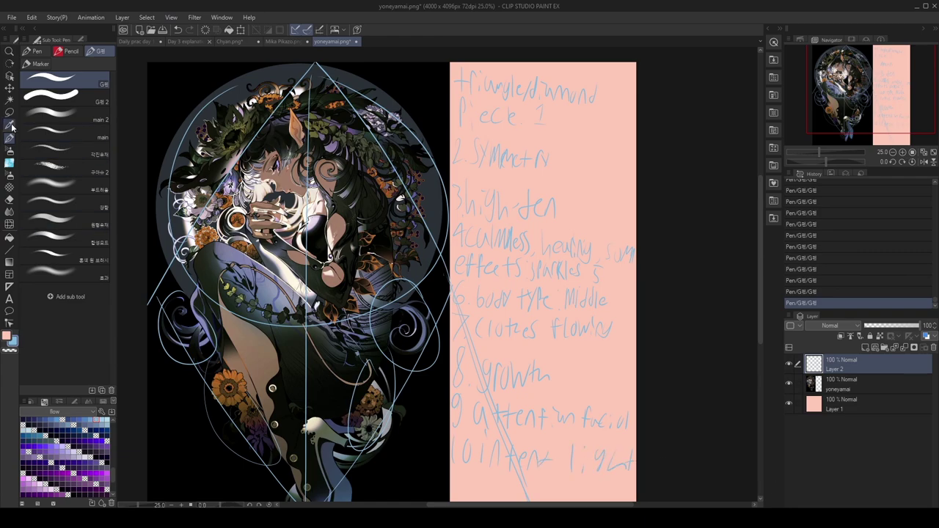
pyautogui.moveTo(335, 159); pyautogui.dragTo(334, 473)
pyautogui.moveTo(759, 312)
pyautogui.mouseDown()
pyautogui.moveTo(752, 331)
pyautogui.moveTo(753, 318)
pyautogui.mouseUp()
pyautogui.click(10, 137)
pyautogui.moveTo(454, 405); pyautogui.dragTo(456, 432)
pyautogui.moveTo(466, 403)
pyautogui.mouseDown()
pyautogui.moveTo(466, 432)
pyautogui.moveTo(484, 434)
pyautogui.mouseUp()
pyautogui.moveTo(497, 422); pyautogui.dragTo(498, 435)
pyautogui.moveTo(504, 434); pyautogui.dragTo(518, 434)
pyautogui.moveTo(526, 412); pyautogui.dragTo(540, 432)
# Handwrite note 12 in the dark color: "Color Wheel: 50% Blu, 20% y, everything else 30%"
pyautogui.moveTo(453, 443)
pyautogui.mouseDown()
pyautogui.moveTo(477, 458)
pyautogui.moveTo(581, 460)
pyautogui.mouseUp()
pyautogui.moveTo(595, 454); pyautogui.dragTo(614, 460)
pyautogui.moveTo(622, 440); pyautogui.dragTo(631, 457)
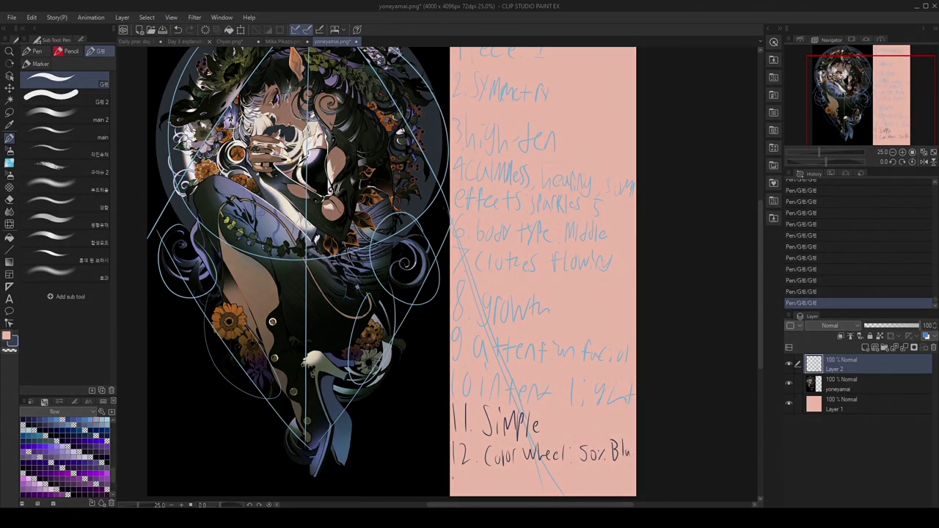
pyautogui.moveTo(454, 474); pyautogui.dragTo(459, 486)
pyautogui.moveTo(469, 475); pyautogui.dragTo(468, 476)
pyautogui.moveTo(476, 475)
pyautogui.mouseDown()
pyautogui.moveTo(470, 490)
pyautogui.moveTo(518, 481)
pyautogui.moveTo(573, 489)
pyautogui.mouseUp()
pyautogui.moveTo(584, 484); pyautogui.dragTo(591, 485)
pyautogui.moveTo(597, 476); pyautogui.dragTo(598, 490)
pyautogui.moveTo(607, 476)
pyautogui.mouseDown()
pyautogui.moveTo(612, 490)
pyautogui.moveTo(601, 493)
pyautogui.mouseUp()
pyautogui.moveTo(607, 479); pyautogui.dragTo(613, 492)
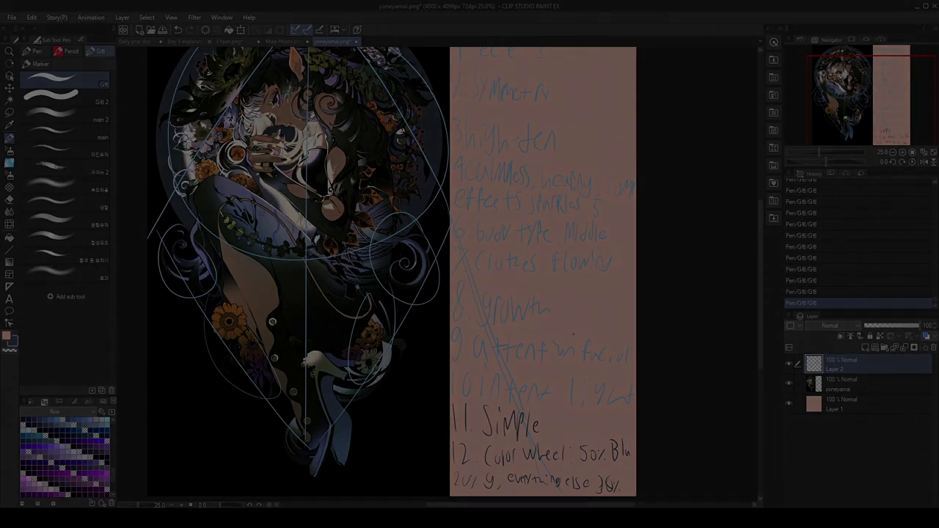
pyautogui.moveTo(760, 262); pyautogui.dragTo(764, 244)
pyautogui.hotkey('ctrl', '-')
pyautogui.hotkey('ctrl', '+')
pyautogui.moveTo(583, 506); pyautogui.dragTo(533, 504)
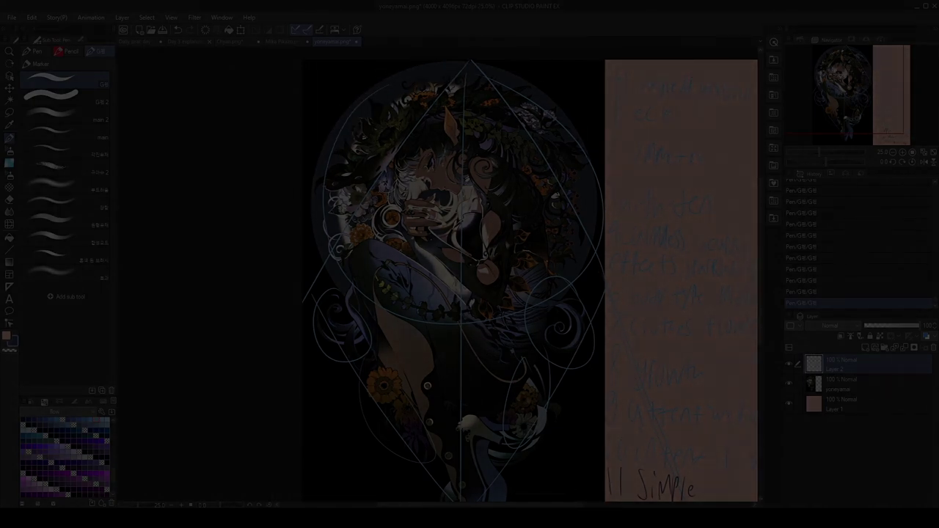
pyautogui.moveTo(527, 374); pyautogui.dragTo(531, 373)
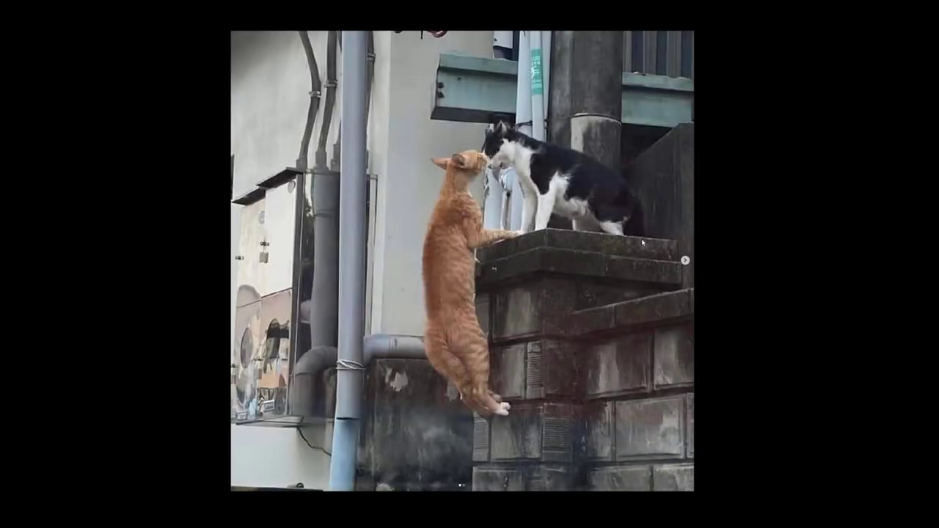
pyautogui.click(684, 262)
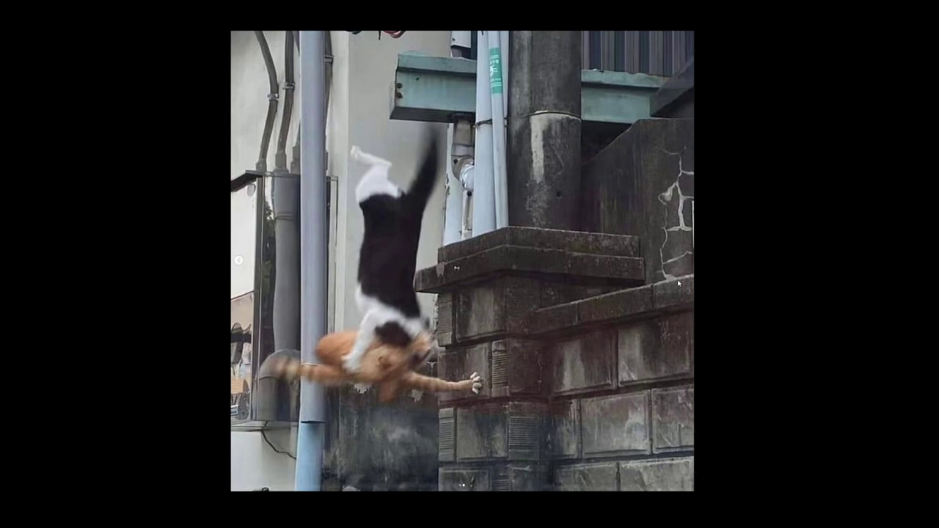